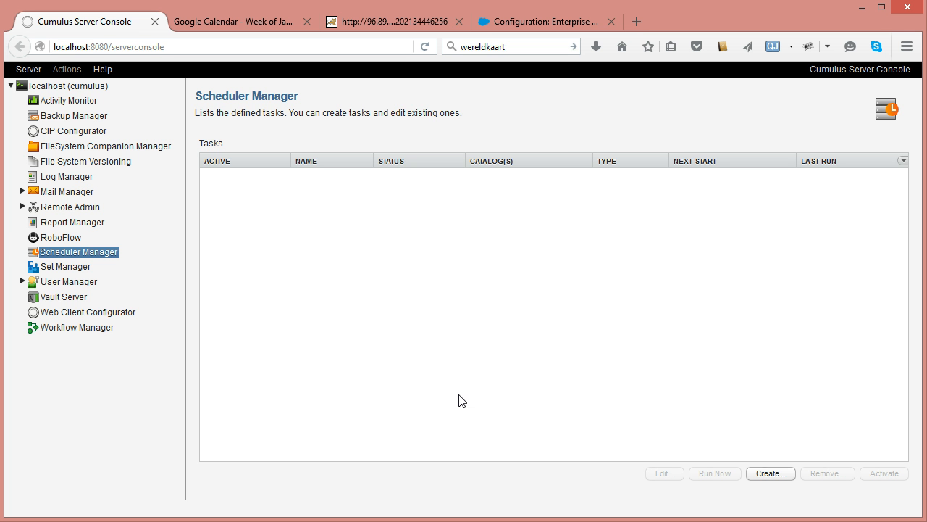
- Open the settings of the hotcollection-apply-permission-template workflow in RoboFlow
{"action": "left_click", "coordinate": [61, 237]}
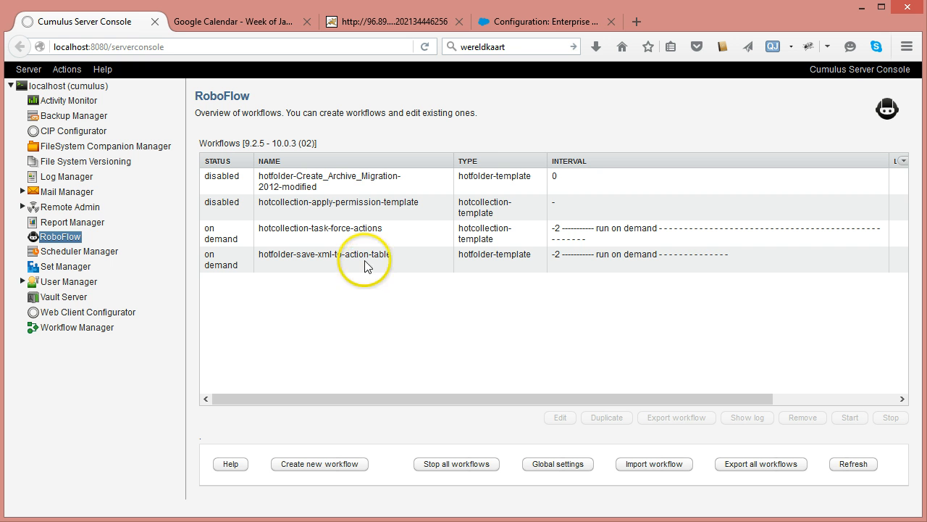
{"action": "left_click", "coordinate": [317, 218]}
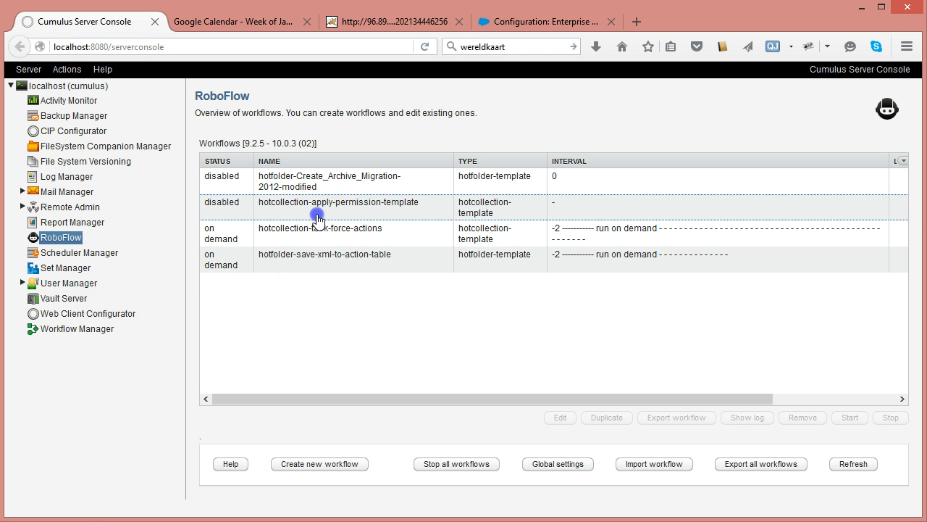
{"action": "double_click", "coordinate": [319, 208]}
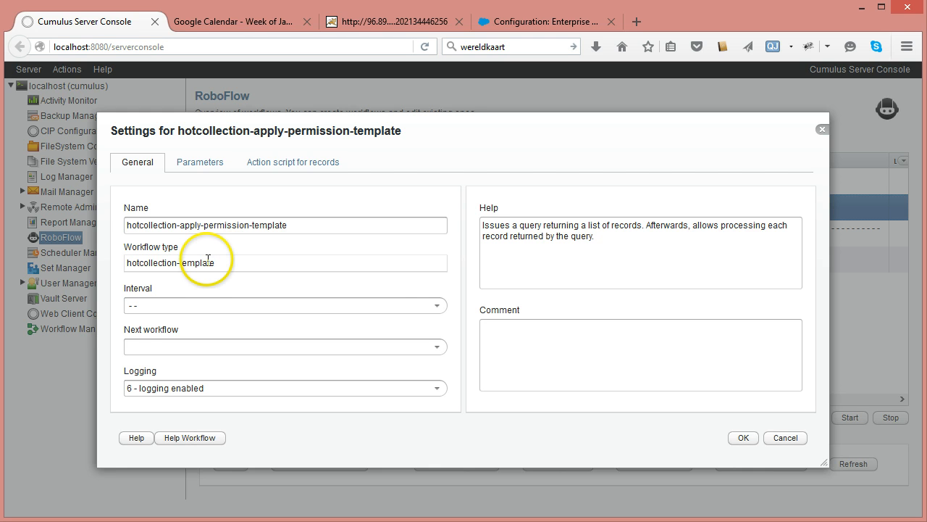
- Set the workflow's interval to -2 run on demand
{"action": "left_click", "coordinate": [436, 305]}
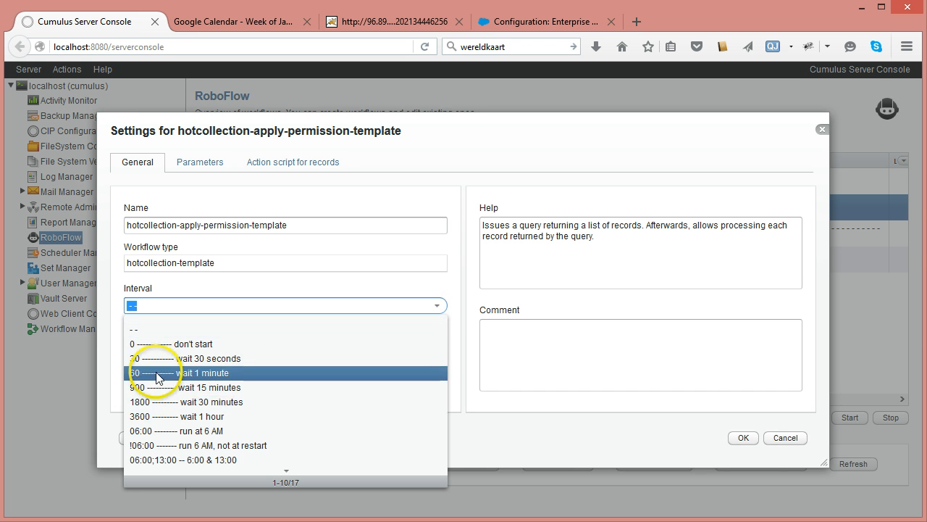
{"action": "scroll", "coordinate": [181, 394], "scroll_direction": "down", "scroll_amount": 3}
{"action": "left_click", "coordinate": [174, 387]}
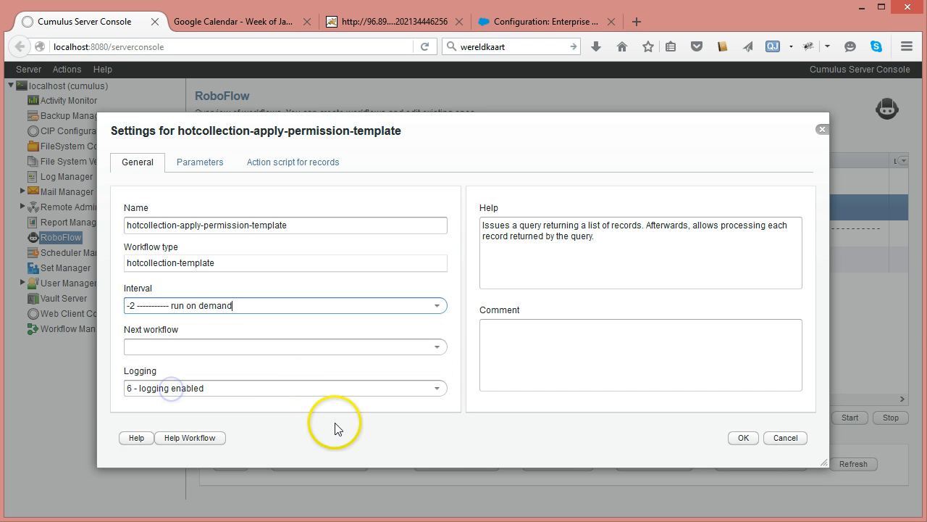
- Start adding a new workflow parameter named someparem
{"action": "left_click", "coordinate": [202, 161]}
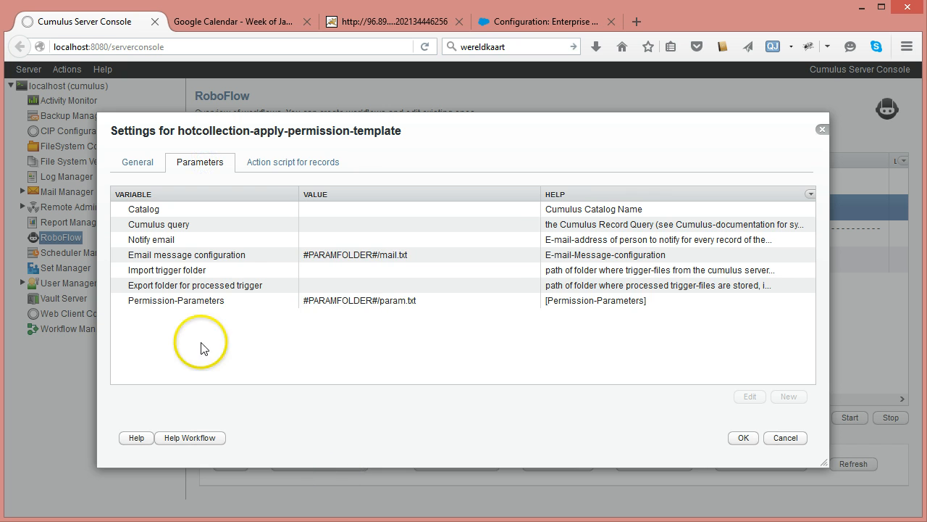
{"action": "left_click", "coordinate": [210, 300]}
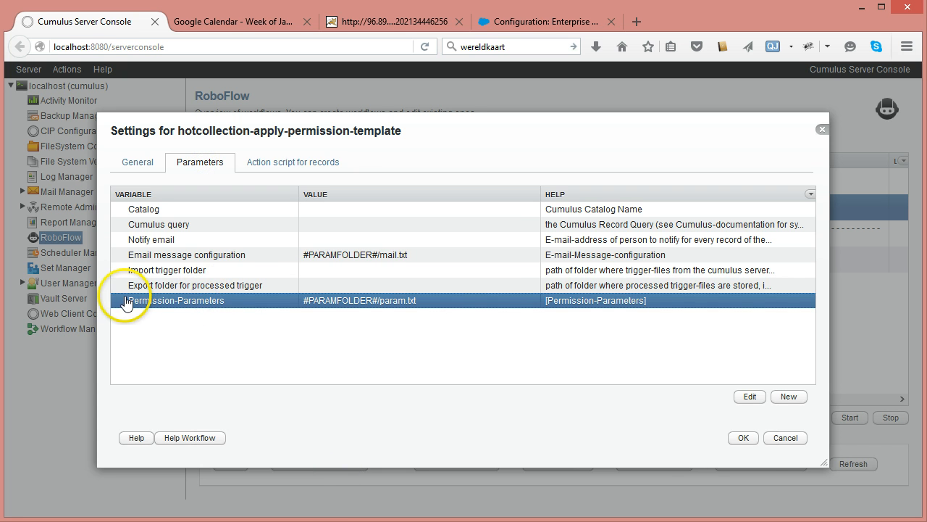
{"action": "left_click", "coordinate": [785, 403]}
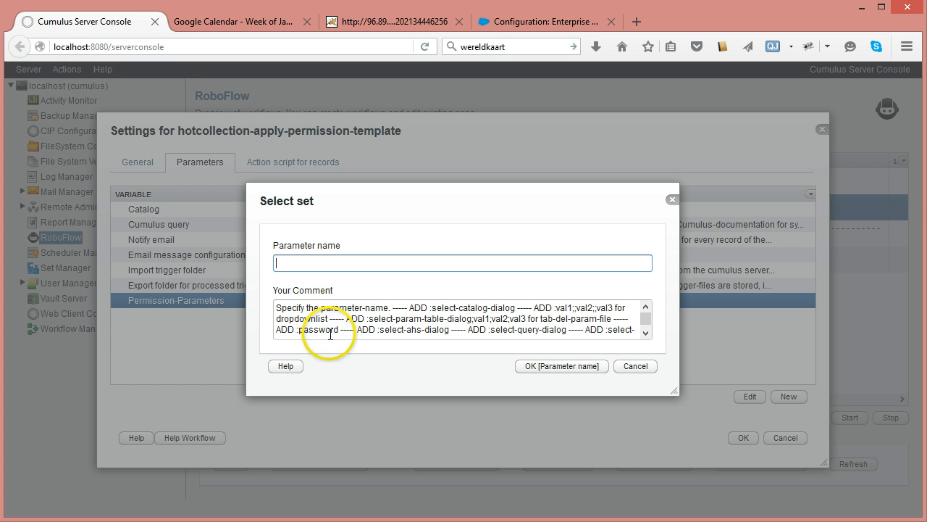
{"action": "left_click", "coordinate": [296, 262]}
{"action": "type", "text": "somepar"}
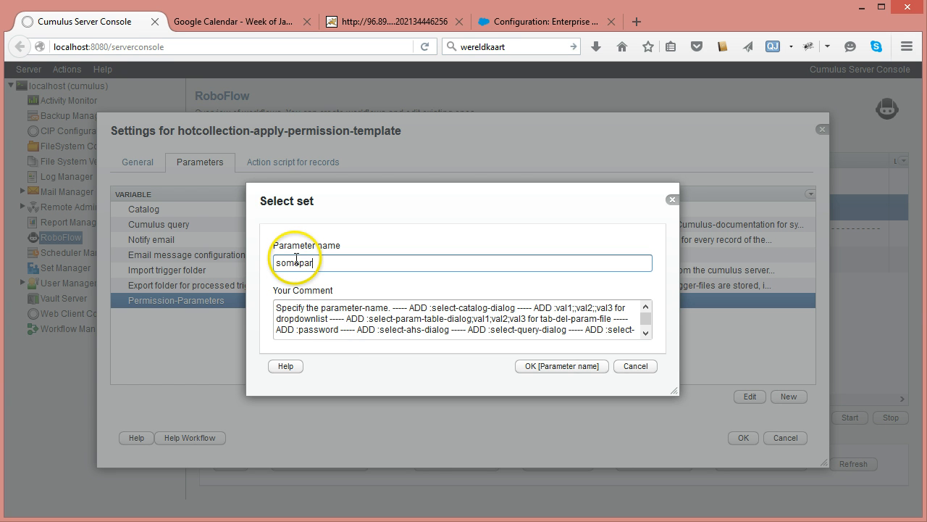
{"action": "type", "text": "am"}
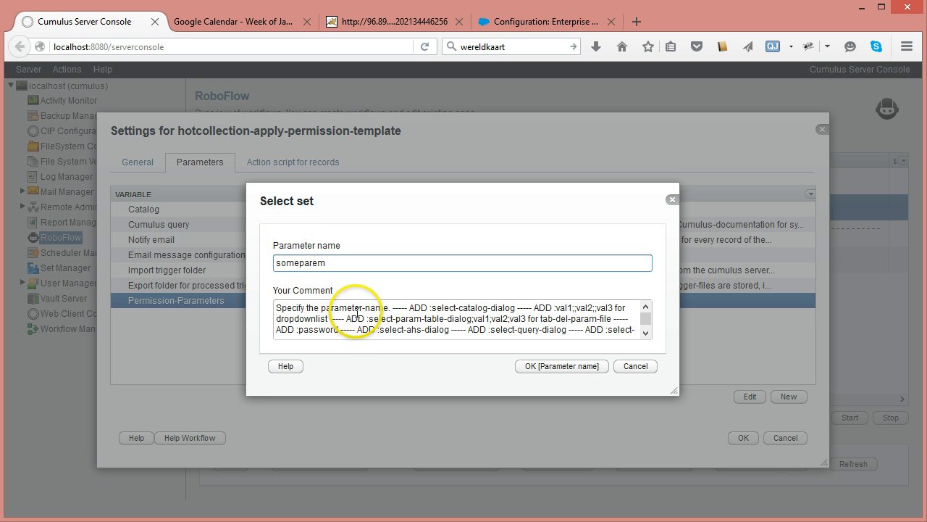
- Copy :select-param-table-dialog;val1;val2;val3 from the comment help into the parameter name, then cancel the new parameter
{"action": "left_click_drag", "start_coordinate": [367, 318], "coordinate": [528, 319]}
{"action": "key", "text": "ctrl+c"}
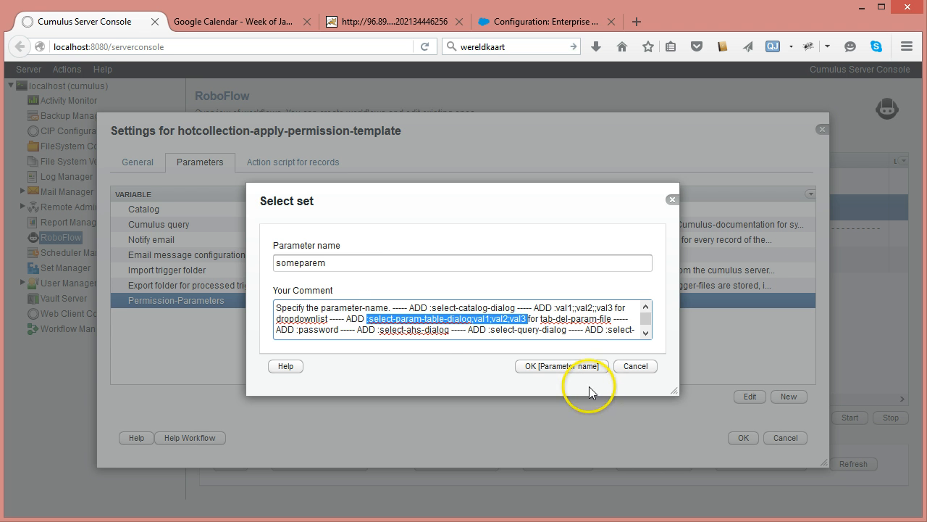
{"action": "left_click", "coordinate": [352, 265]}
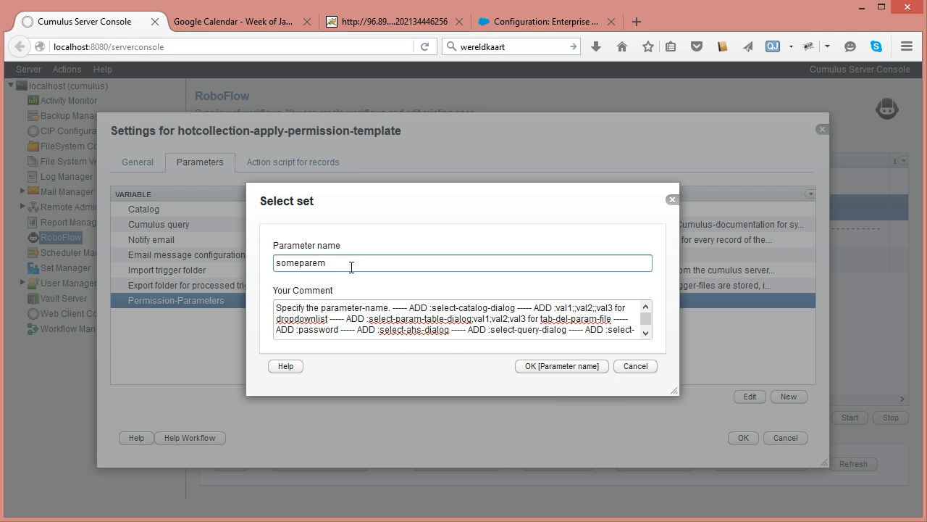
{"action": "key", "text": "ctrl+v"}
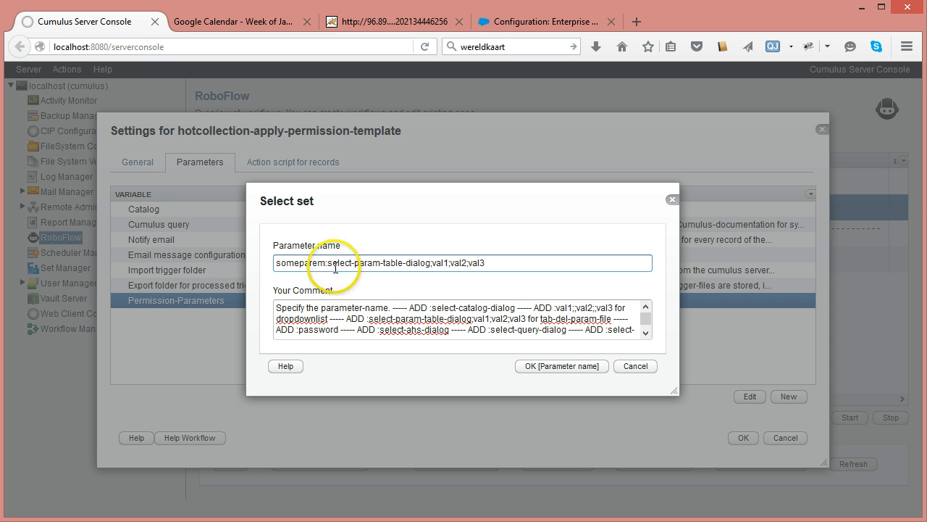
{"action": "left_click_drag", "start_coordinate": [328, 263], "coordinate": [402, 263]}
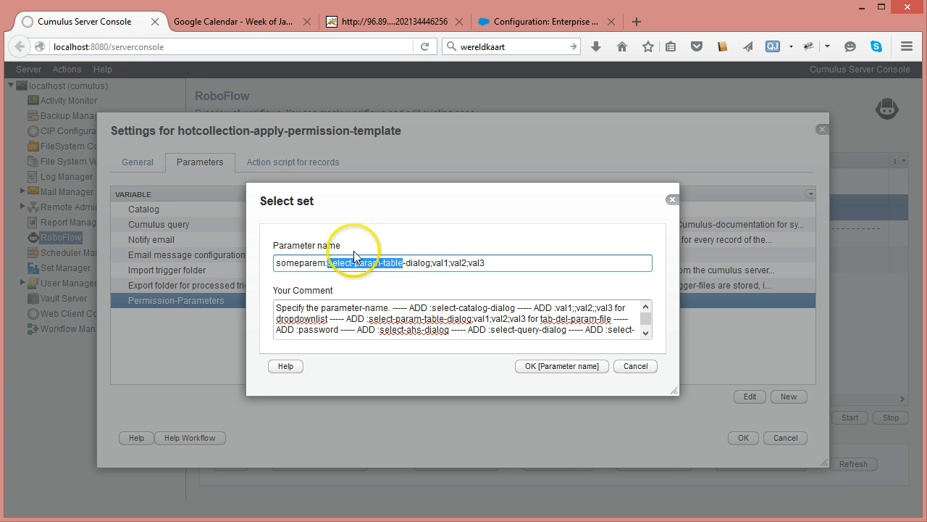
{"action": "left_click", "coordinate": [433, 263]}
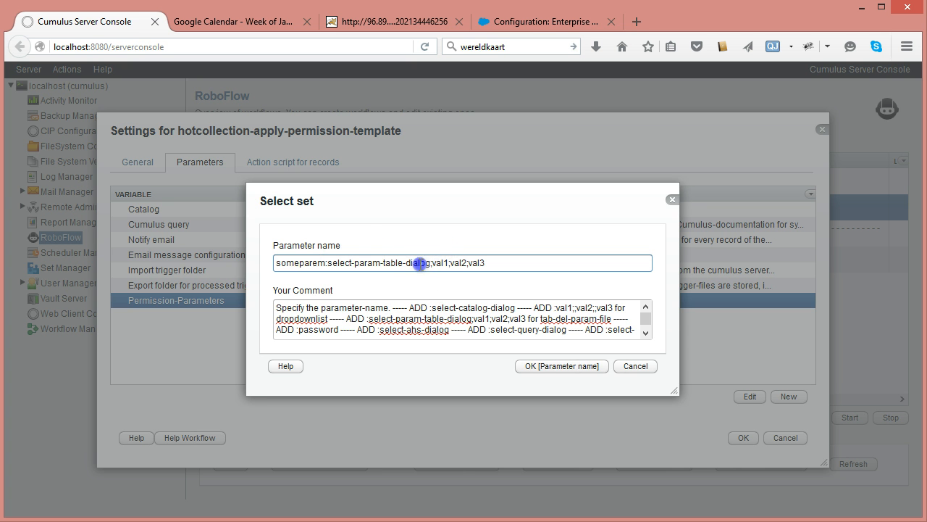
{"action": "double_click", "coordinate": [414, 263]}
{"action": "left_click_drag", "start_coordinate": [432, 263], "coordinate": [494, 263]}
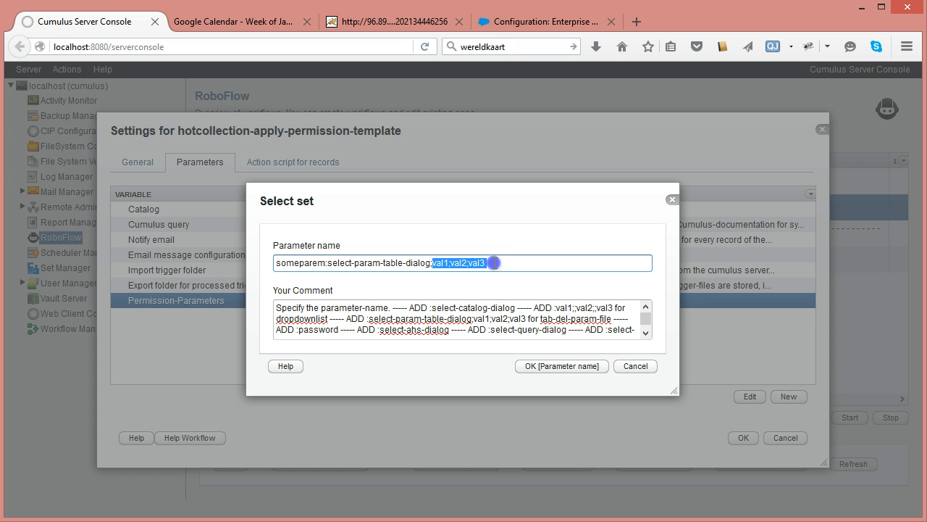
{"action": "left_click", "coordinate": [443, 263]}
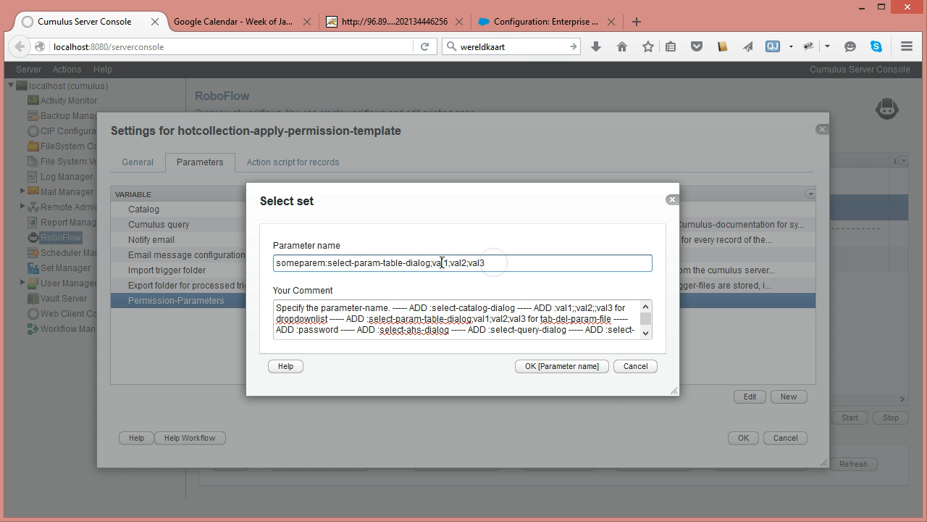
{"action": "left_click", "coordinate": [632, 367]}
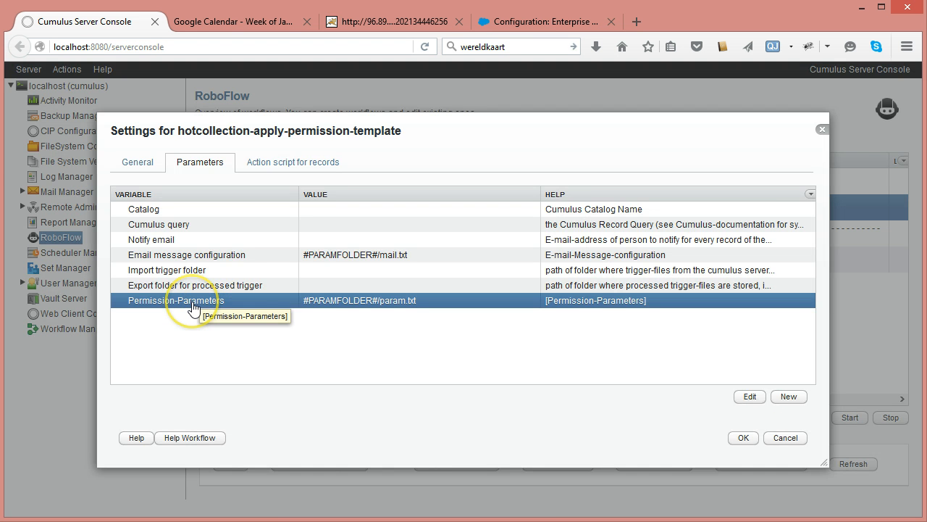
- Open the Permission-Parameters table #PARAMFOLDER#/param.txt, examine its approved and rejected Status rows, and save it
{"action": "double_click", "coordinate": [194, 305]}
{"action": "left_click", "coordinate": [636, 266]}
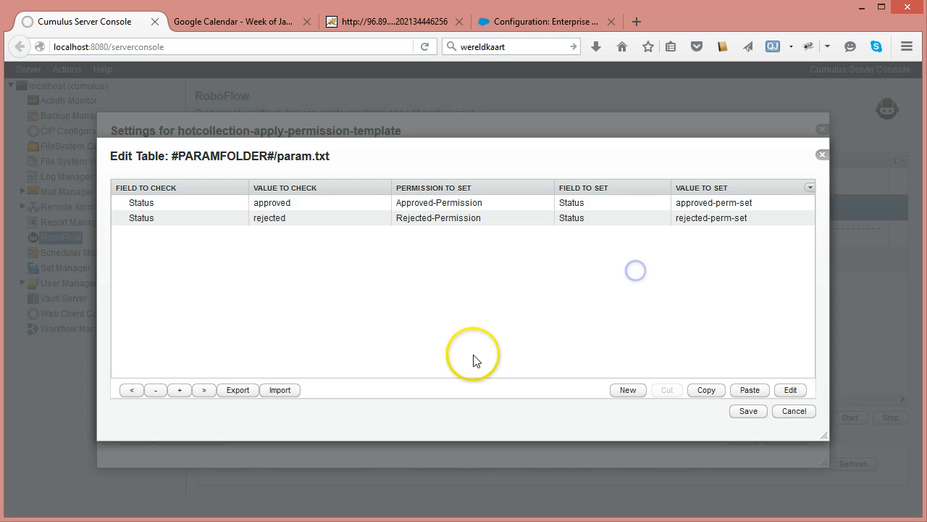
{"action": "left_click", "coordinate": [150, 205]}
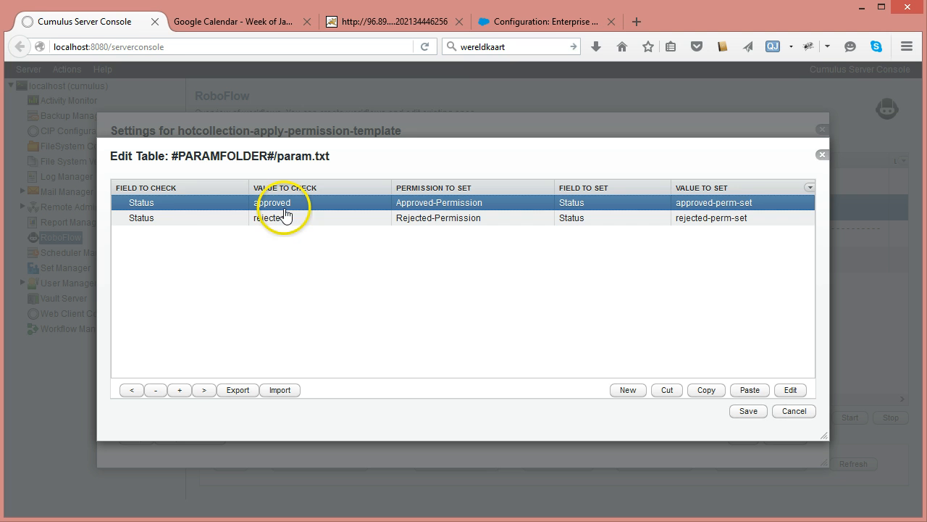
{"action": "left_click", "coordinate": [201, 216]}
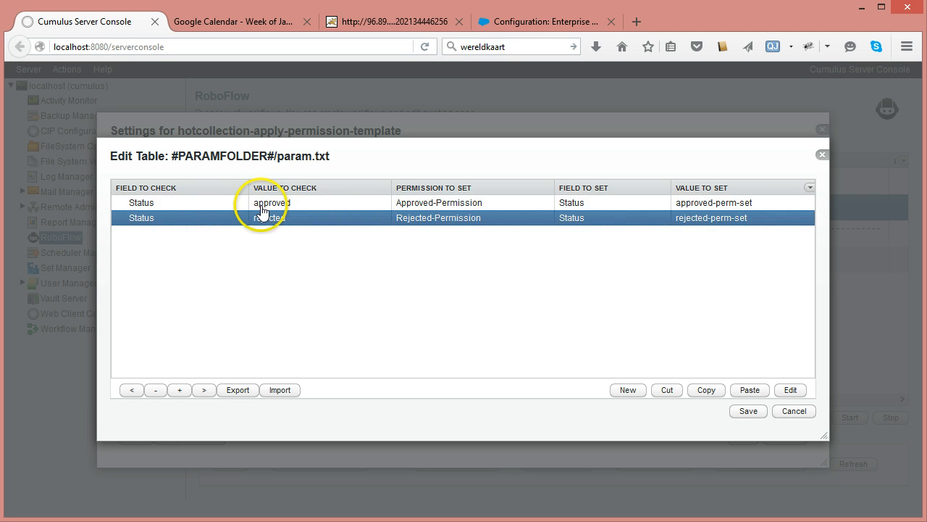
{"action": "left_click", "coordinate": [211, 206]}
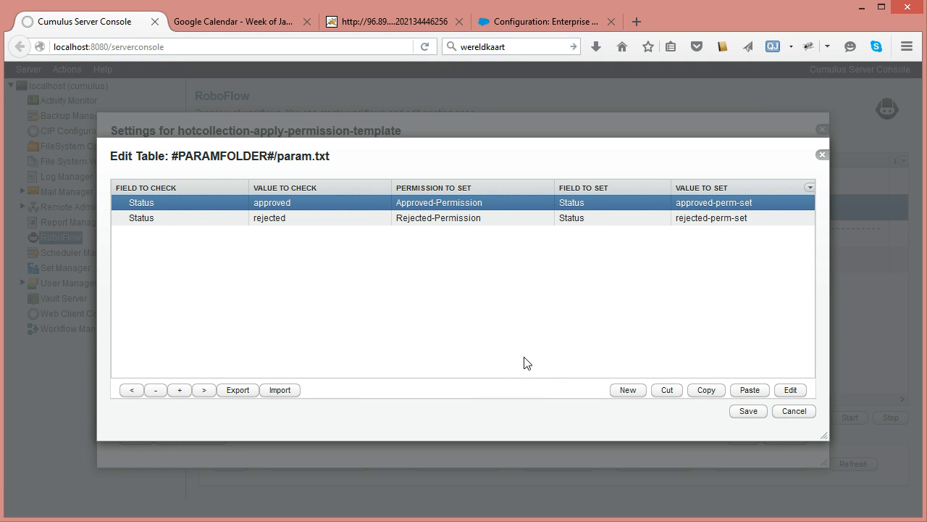
{"action": "left_click", "coordinate": [165, 218]}
{"action": "left_click", "coordinate": [167, 207]}
{"action": "left_click", "coordinate": [170, 218]}
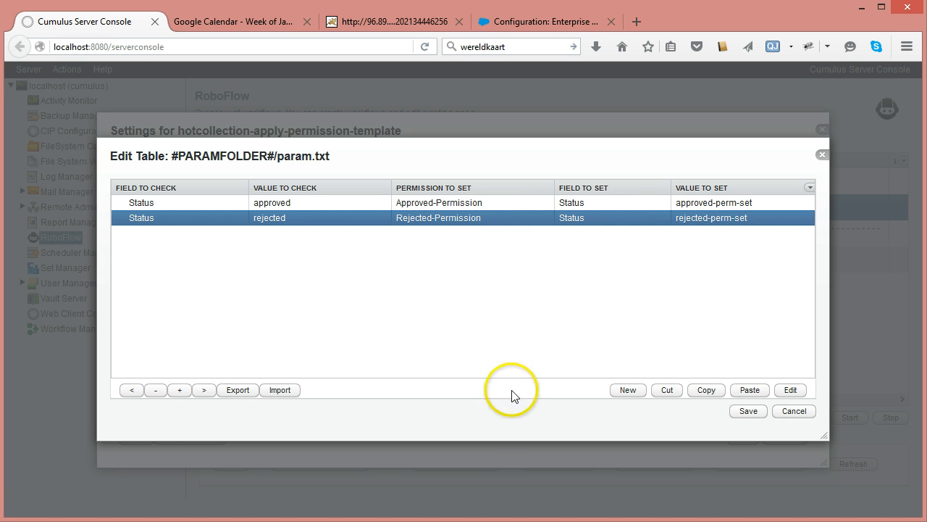
{"action": "left_click", "coordinate": [746, 411]}
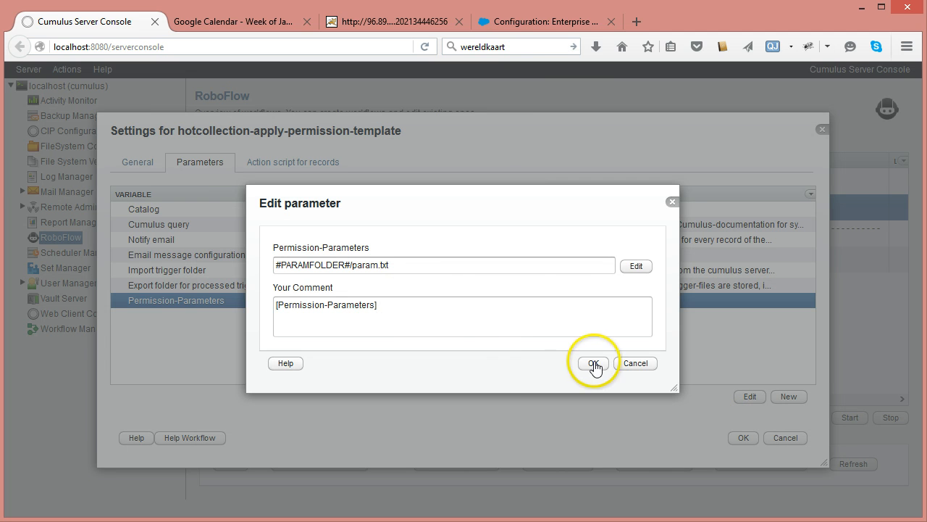
{"action": "left_click", "coordinate": [592, 363]}
- Set the Catalog parameter to Sample Catalog
{"action": "left_click", "coordinate": [382, 215]}
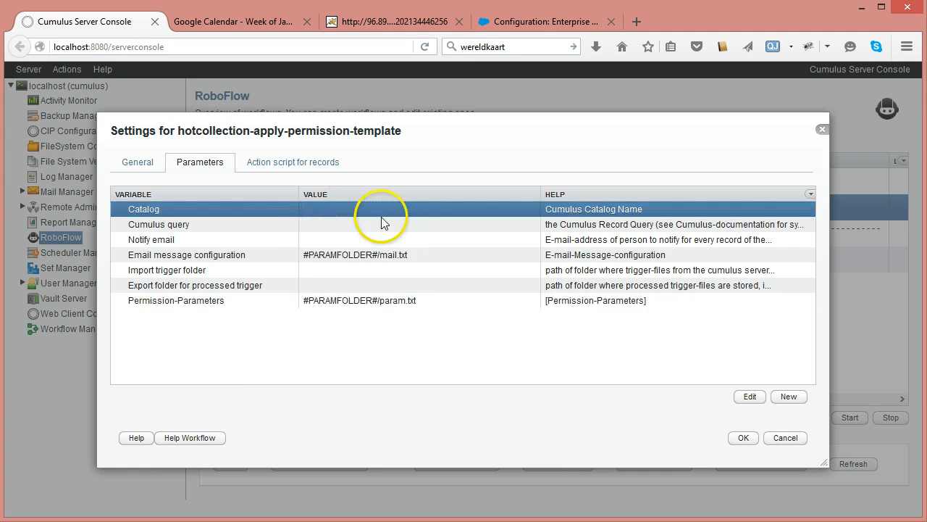
{"action": "double_click", "coordinate": [382, 222]}
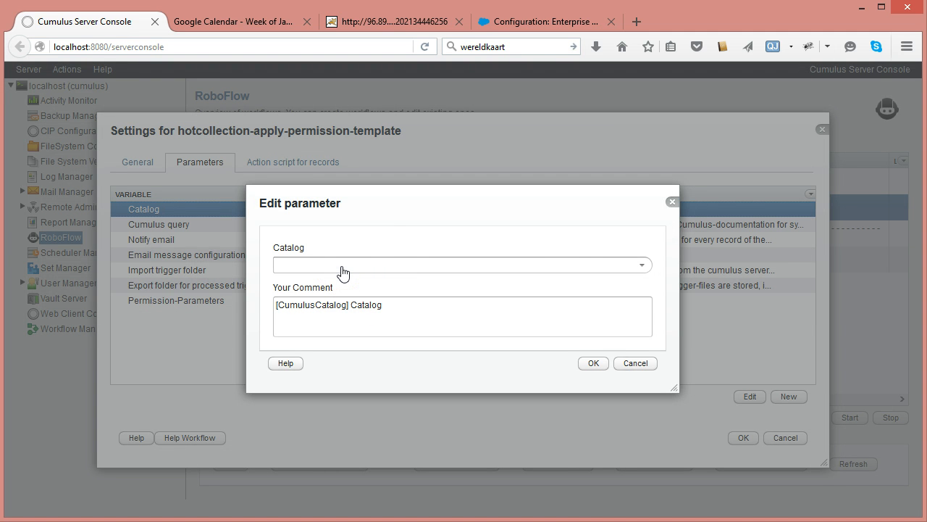
{"action": "left_click", "coordinate": [642, 265]}
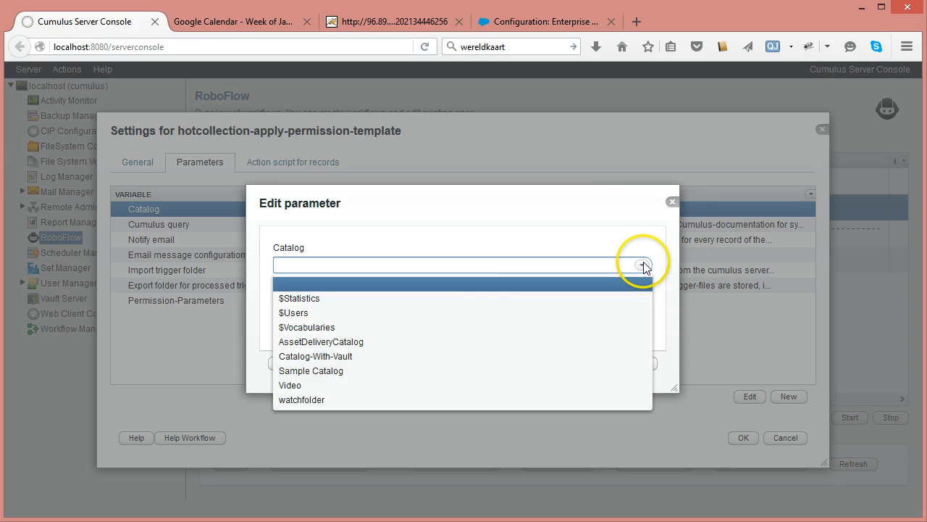
{"action": "left_click", "coordinate": [352, 370]}
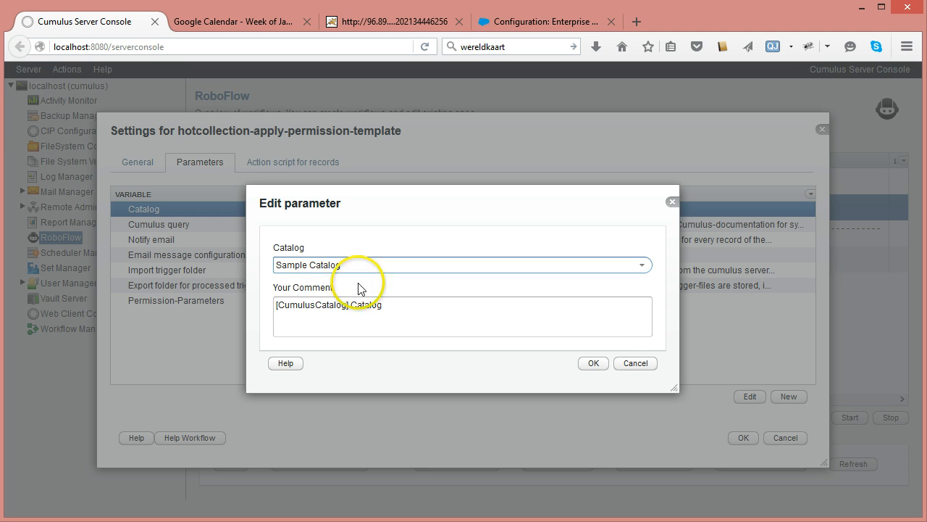
{"action": "left_click", "coordinate": [590, 363]}
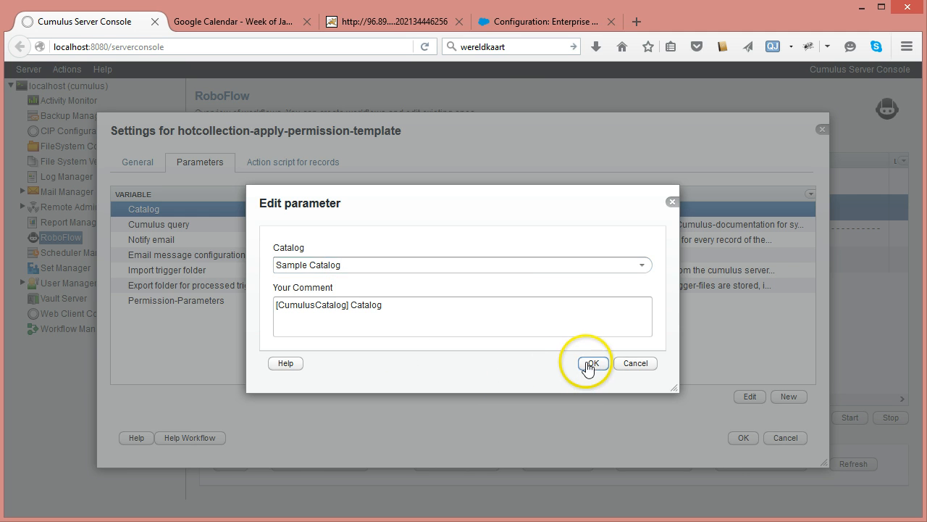
- Open the Cumulus query parameter editor and close it without changes
{"action": "left_click", "coordinate": [319, 226]}
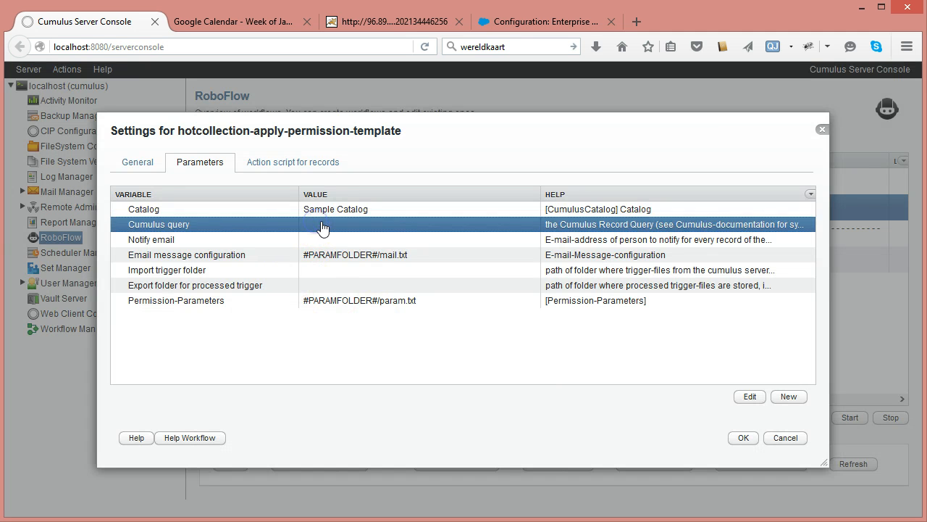
{"action": "double_click", "coordinate": [323, 227]}
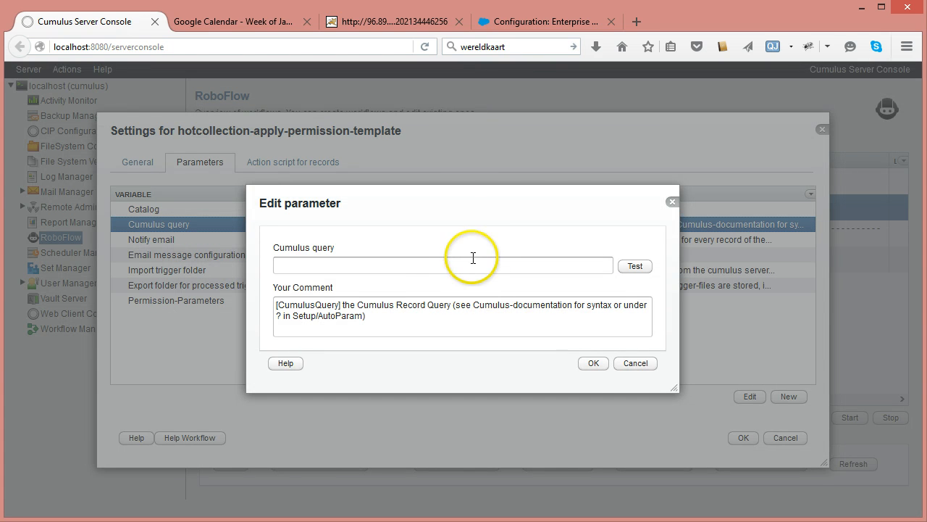
{"action": "left_click", "coordinate": [623, 363]}
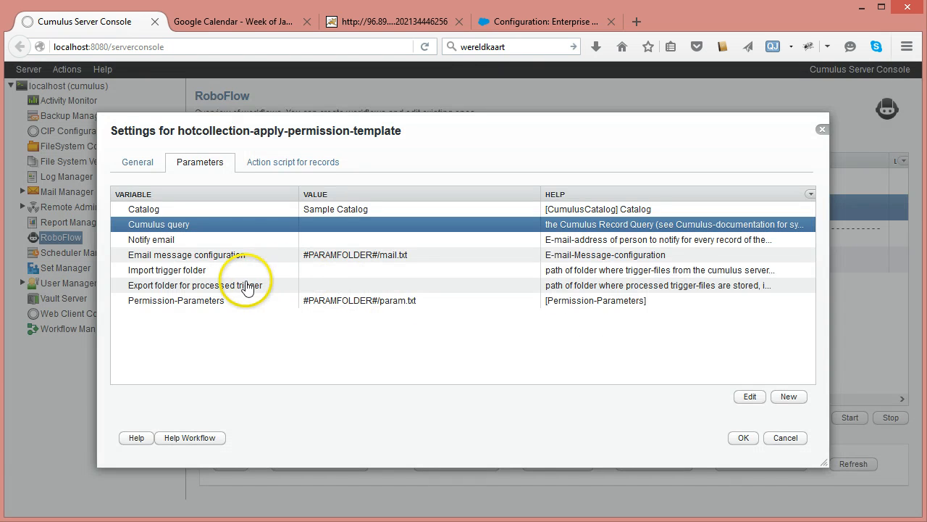
- Reopen the Permission-Parameters table editor and cancel out of both dialogs
{"action": "double_click", "coordinate": [238, 303]}
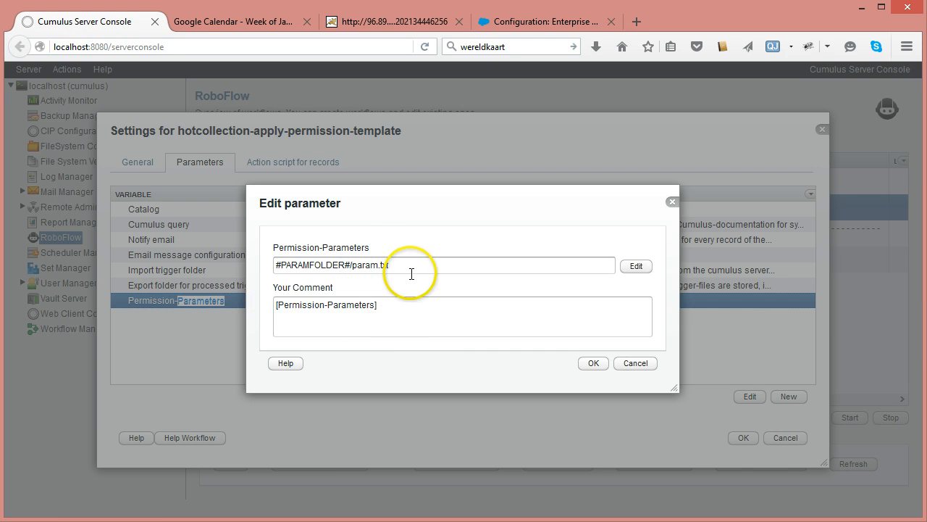
{"action": "left_click", "coordinate": [634, 267]}
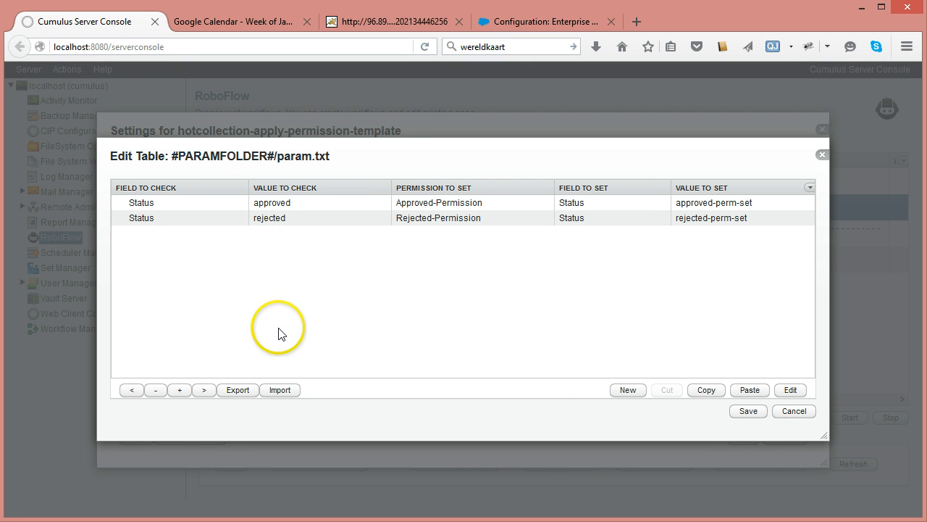
{"action": "left_click", "coordinate": [793, 408]}
{"action": "left_click", "coordinate": [638, 369]}
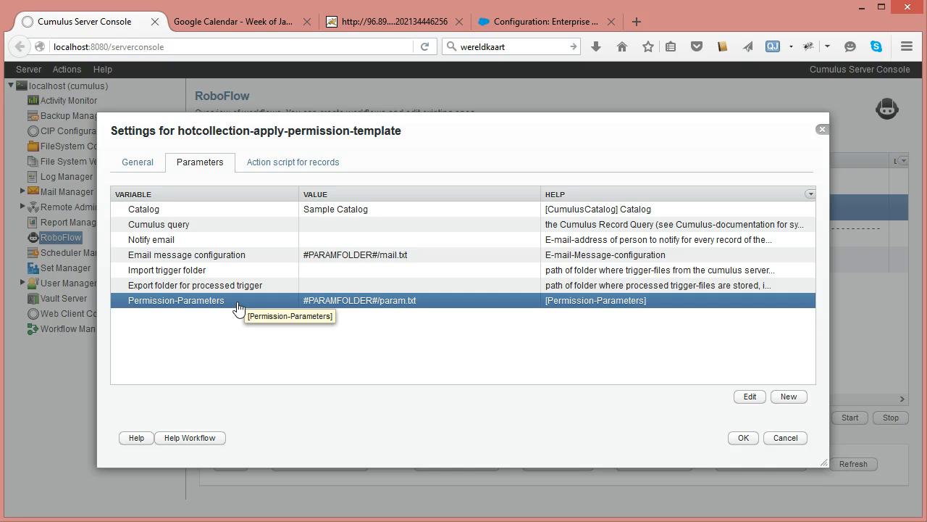
- Set the Cumulus query parameter to ("Status" == "approved") || ("Status" == "rejected")
{"action": "left_click", "coordinate": [346, 271]}
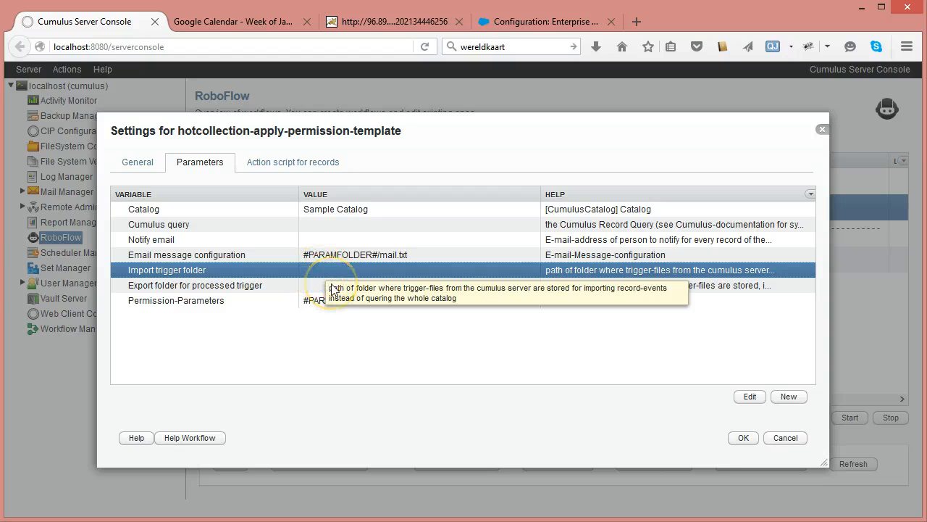
{"action": "left_click", "coordinate": [336, 287]}
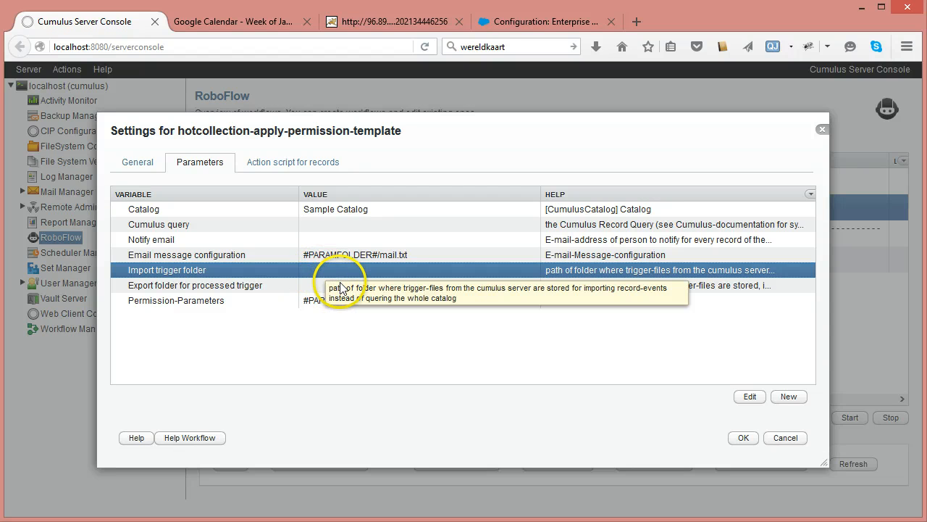
{"action": "left_click", "coordinate": [192, 225]}
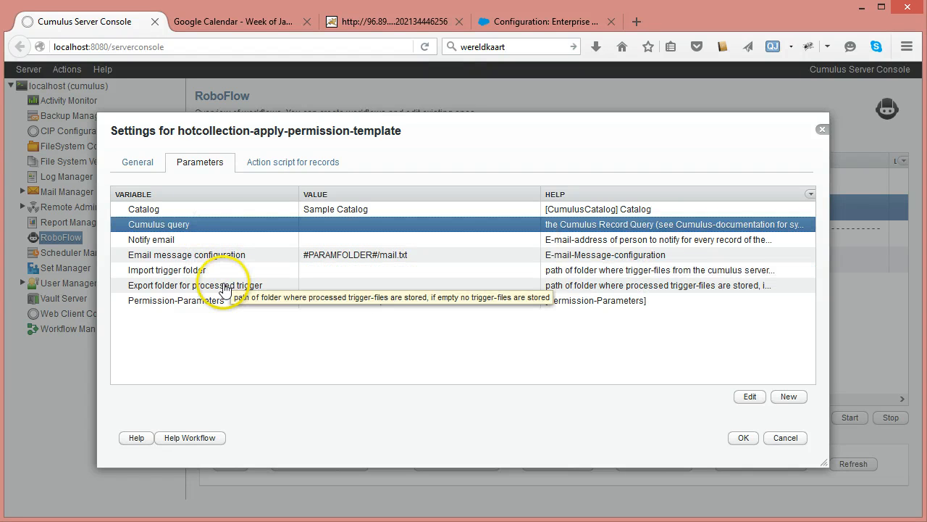
{"action": "double_click", "coordinate": [313, 225]}
{"action": "left_click", "coordinate": [341, 265]}
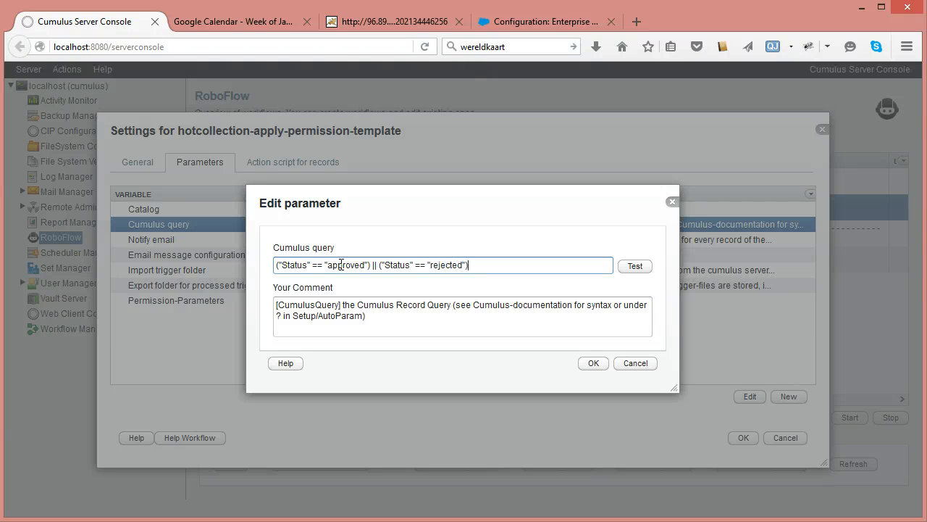
{"action": "left_click", "coordinate": [593, 363]}
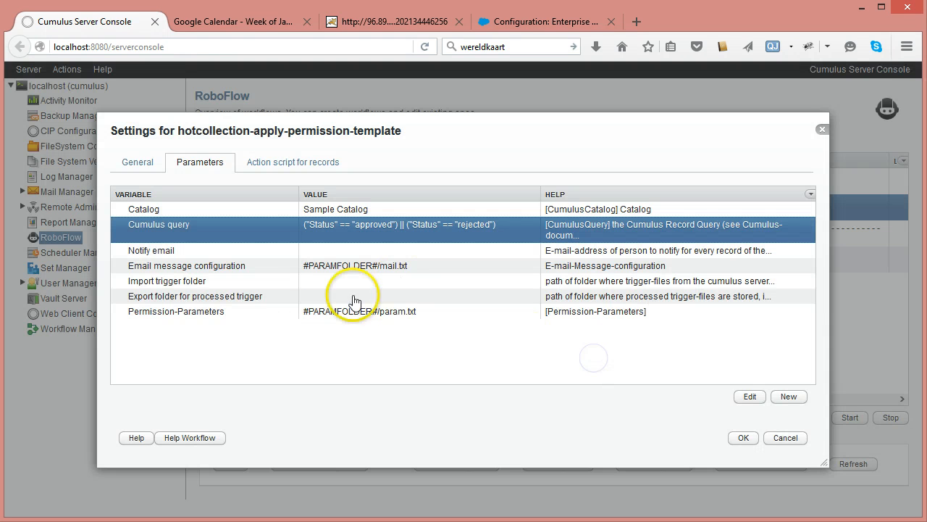
- Open the Permission-Parameters table once more and close both dialogs without changes
{"action": "double_click", "coordinate": [190, 312]}
{"action": "left_click", "coordinate": [637, 266]}
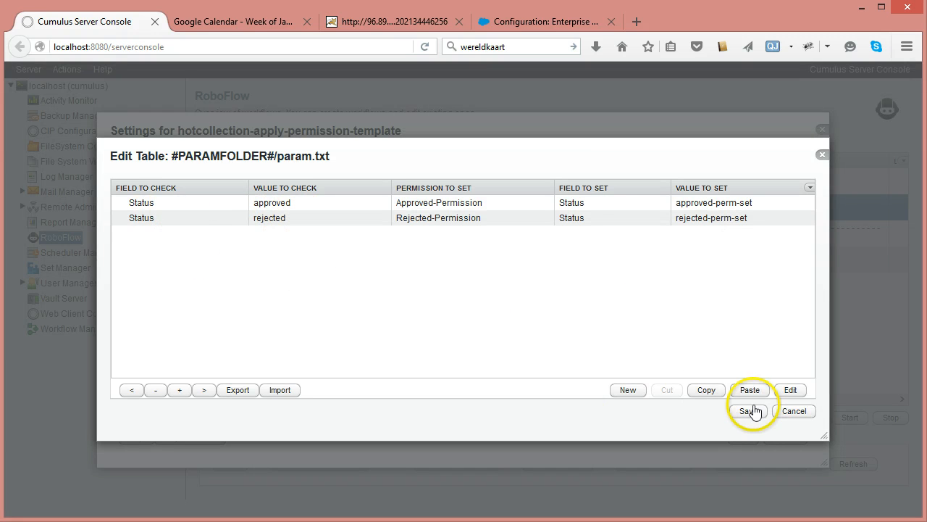
{"action": "left_click", "coordinate": [795, 411]}
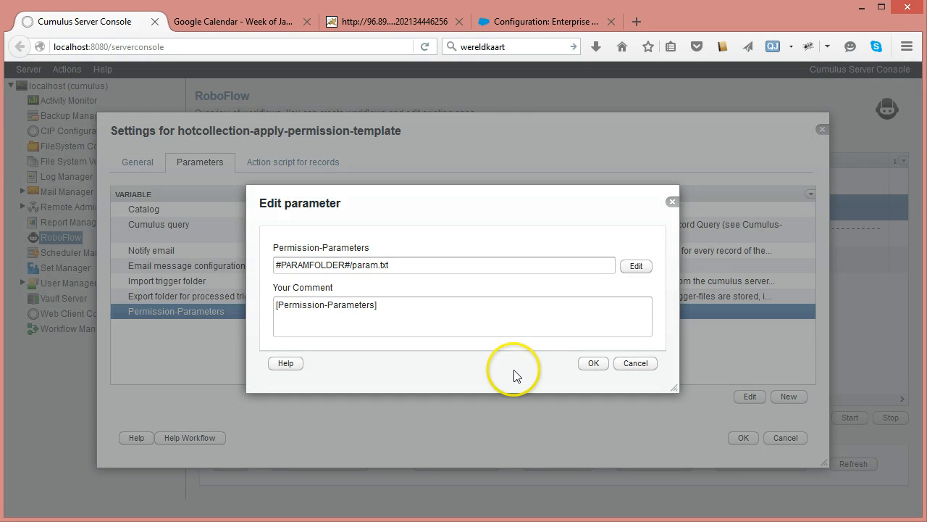
{"action": "left_click", "coordinate": [634, 362]}
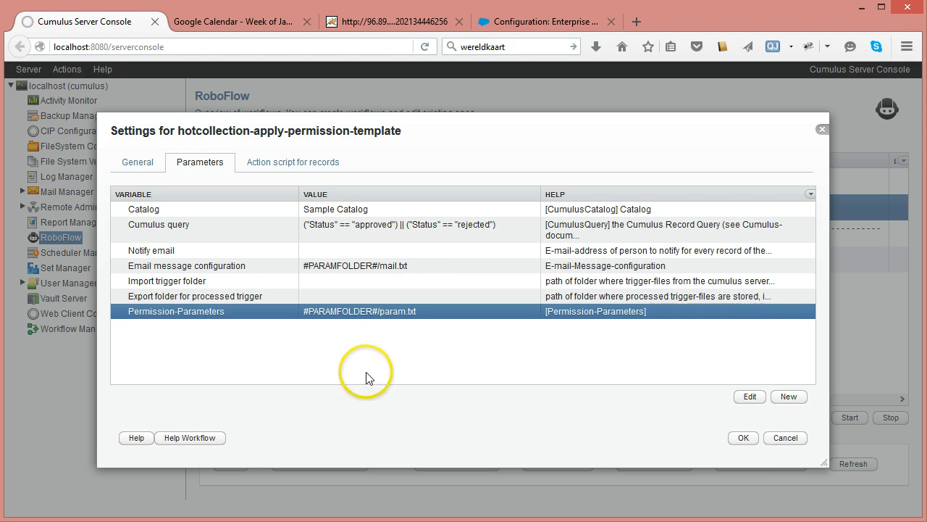
- Copy the Permission-Parameters tag name from the Permission-Parameters parameter's comment, leaving the parameter unchanged
{"action": "left_click", "coordinate": [156, 225]}
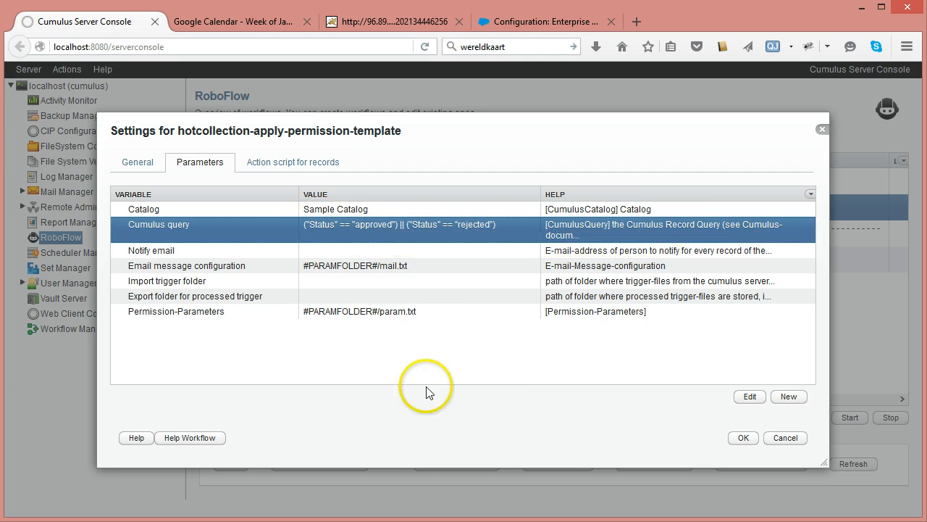
{"action": "left_click", "coordinate": [286, 165]}
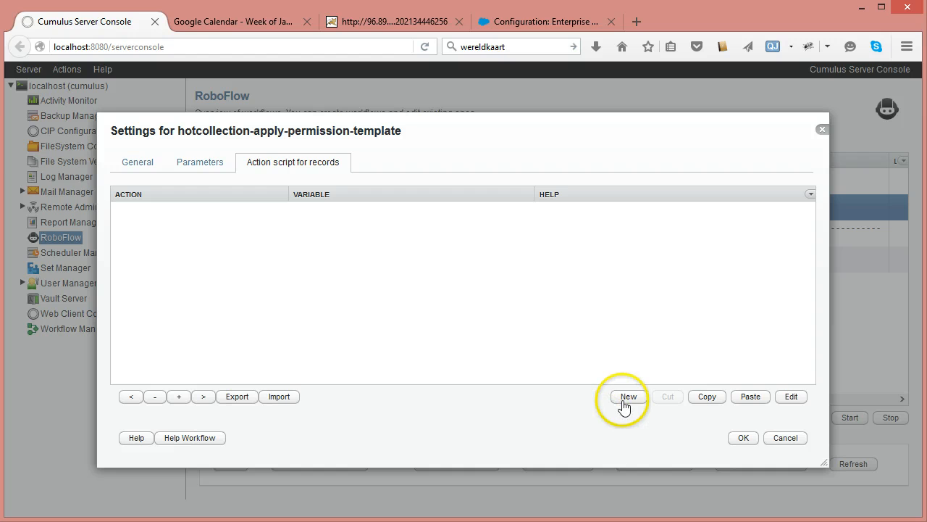
{"action": "left_click", "coordinate": [215, 177]}
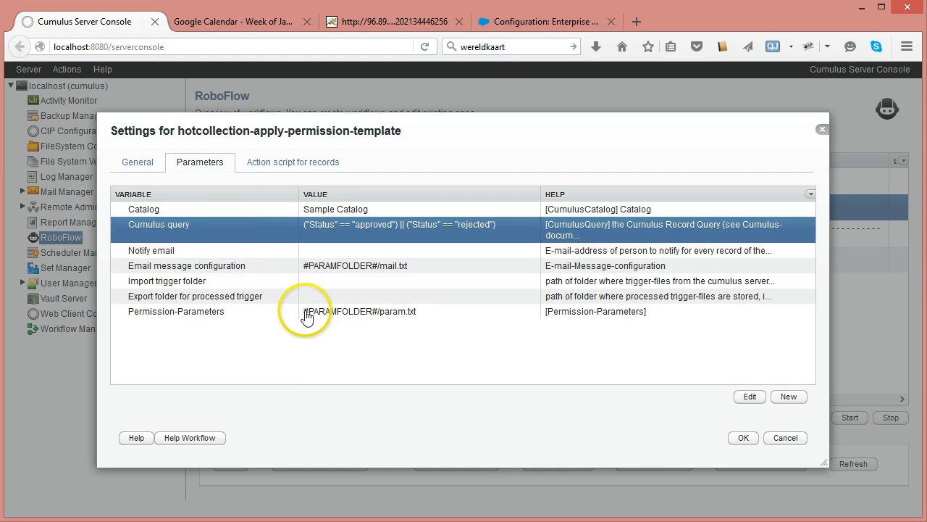
{"action": "double_click", "coordinate": [203, 313]}
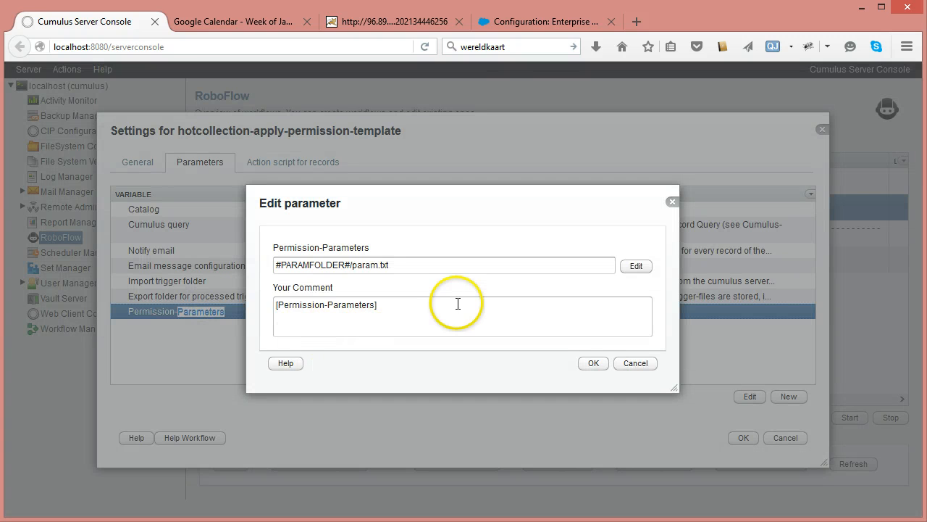
{"action": "left_click", "coordinate": [392, 265]}
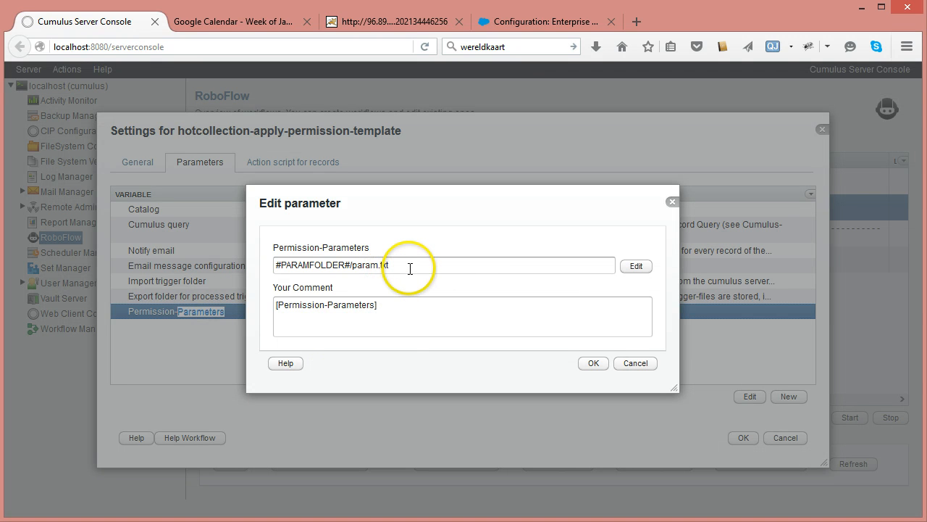
{"action": "left_click", "coordinate": [629, 267]}
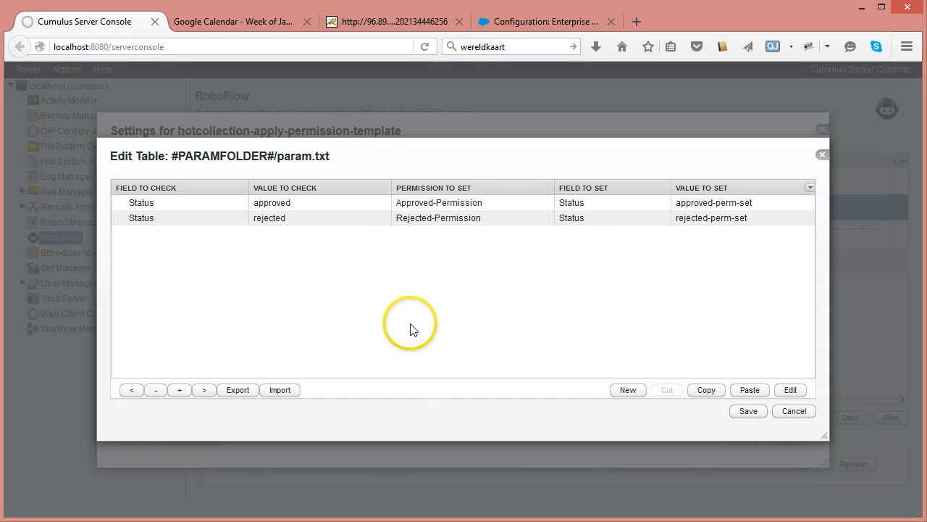
{"action": "left_click", "coordinate": [778, 412]}
{"action": "left_click", "coordinate": [286, 305]}
{"action": "left_click_drag", "start_coordinate": [278, 305], "coordinate": [374, 306]}
{"action": "key", "text": "ctrl+c"}
{"action": "left_click", "coordinate": [635, 363]}
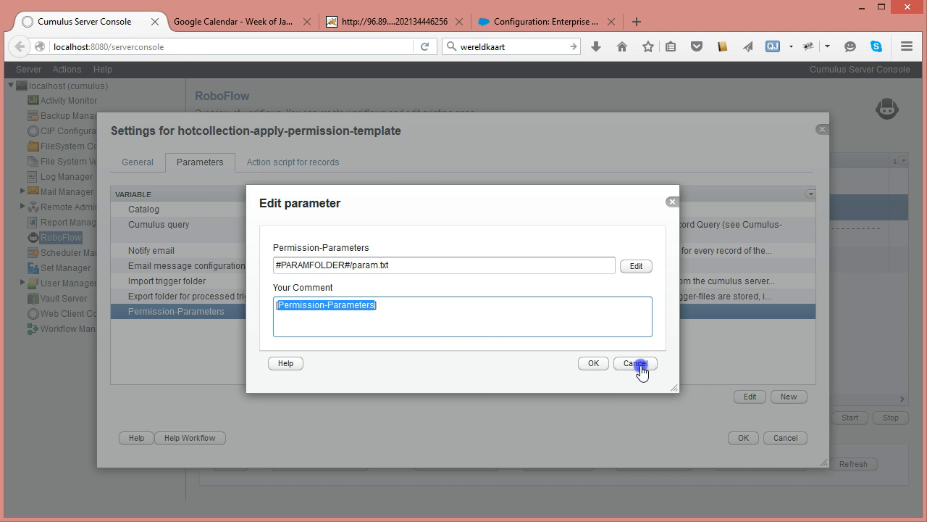
- Add a new store-path-as-file action from the file-folder category to the action script for records
{"action": "left_click", "coordinate": [299, 161]}
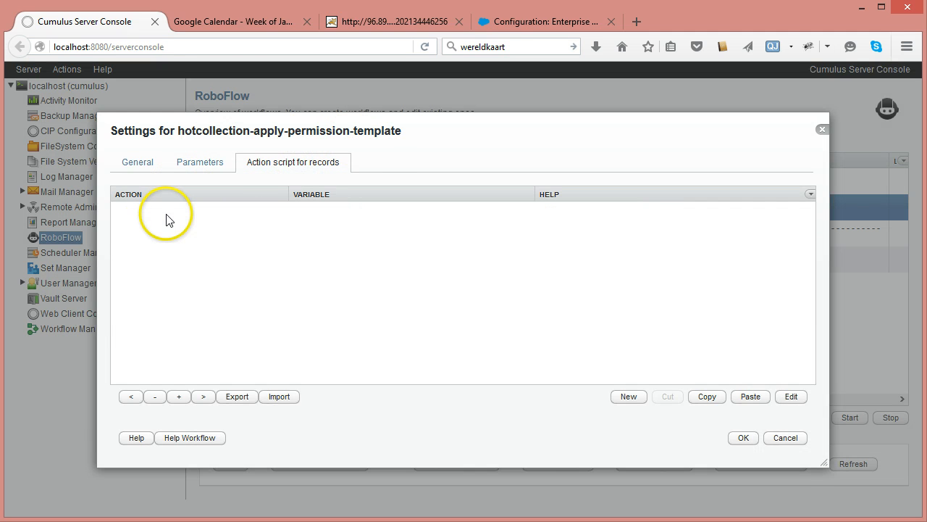
{"action": "left_click", "coordinate": [629, 396]}
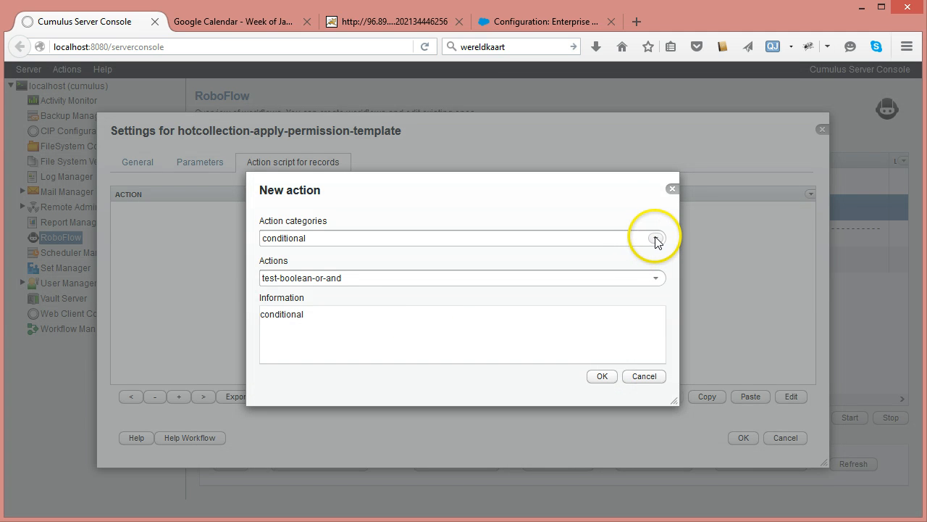
{"action": "left_click", "coordinate": [656, 238]}
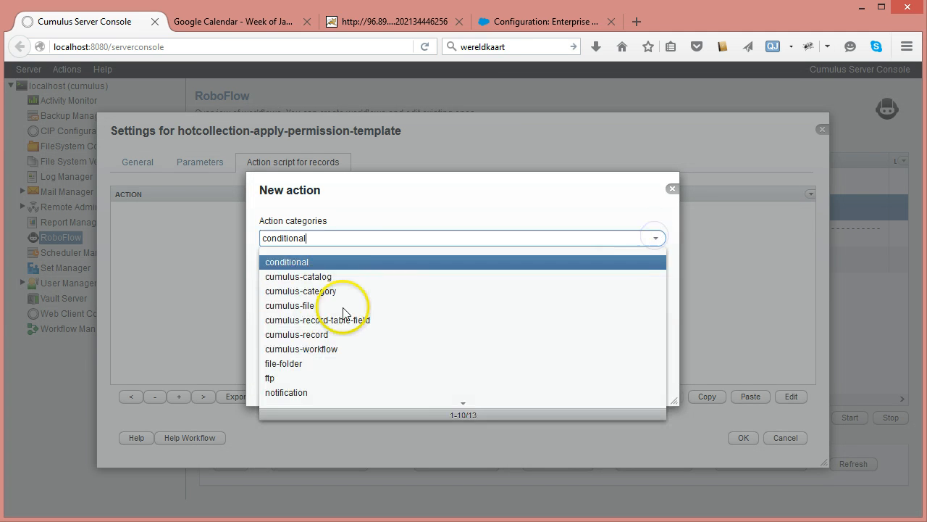
{"action": "left_click", "coordinate": [309, 364]}
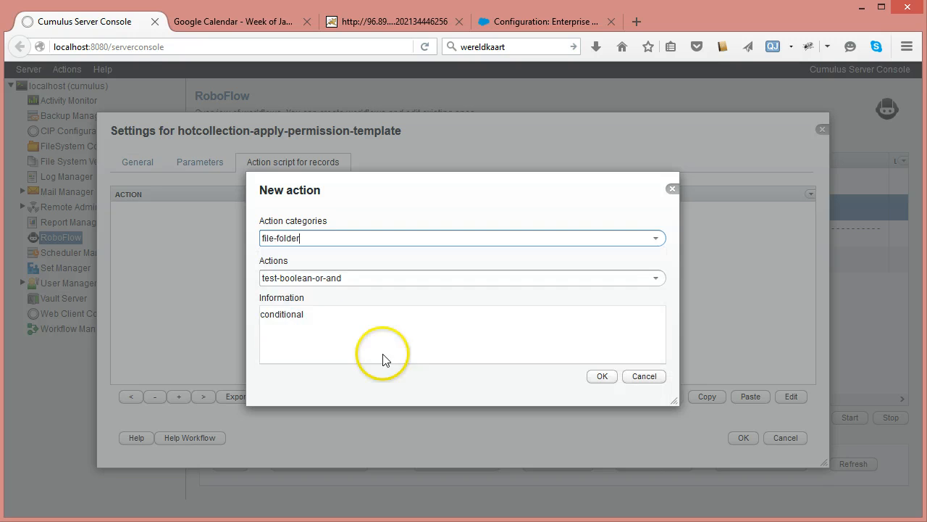
{"action": "left_click", "coordinate": [661, 280]}
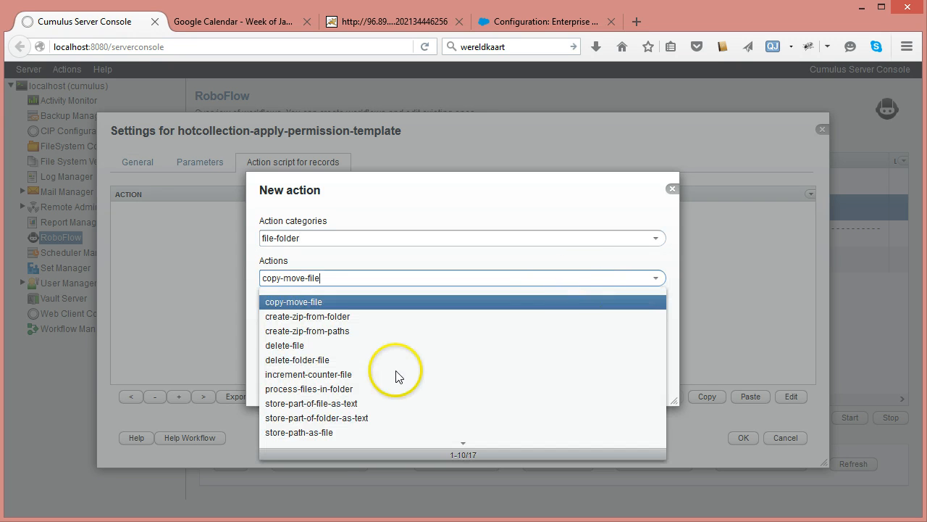
{"action": "left_click", "coordinate": [304, 432]}
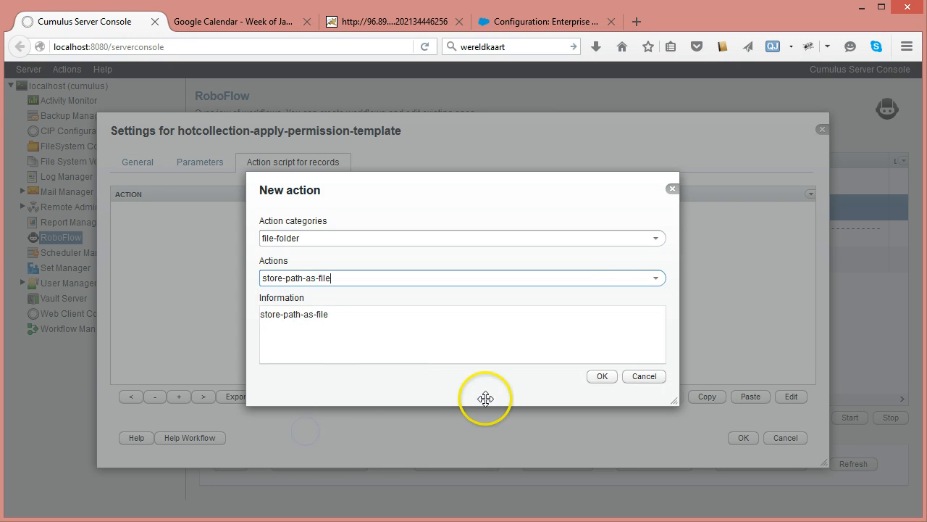
{"action": "left_click", "coordinate": [601, 376]}
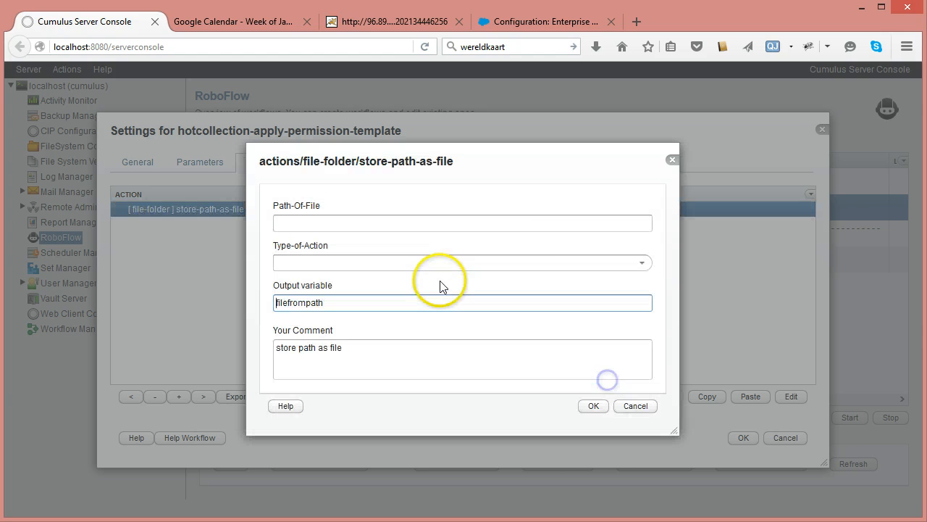
- Set the action's Path-Of-File to #TAG(Permission-Parameters)TAG# and its Type-of-Action to create-file-if-not-exists
{"action": "left_click", "coordinate": [598, 221]}
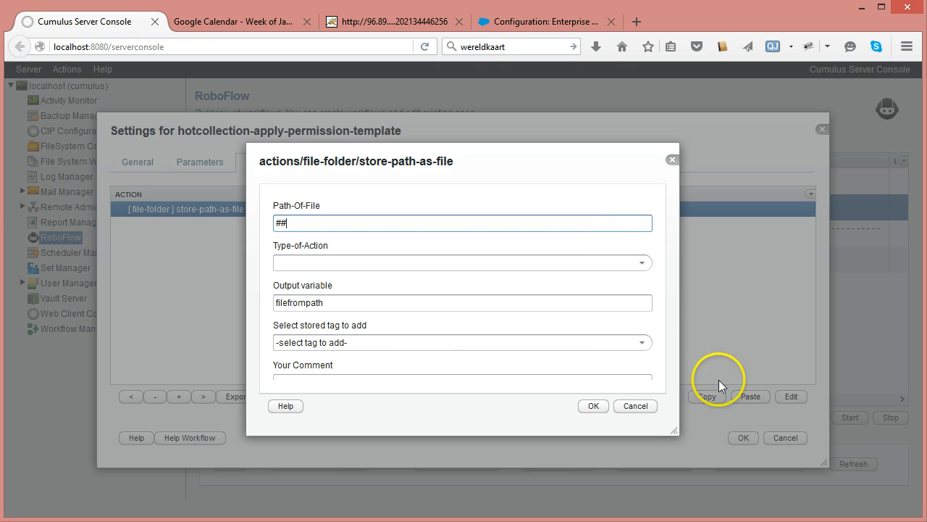
{"action": "left_click", "coordinate": [645, 346]}
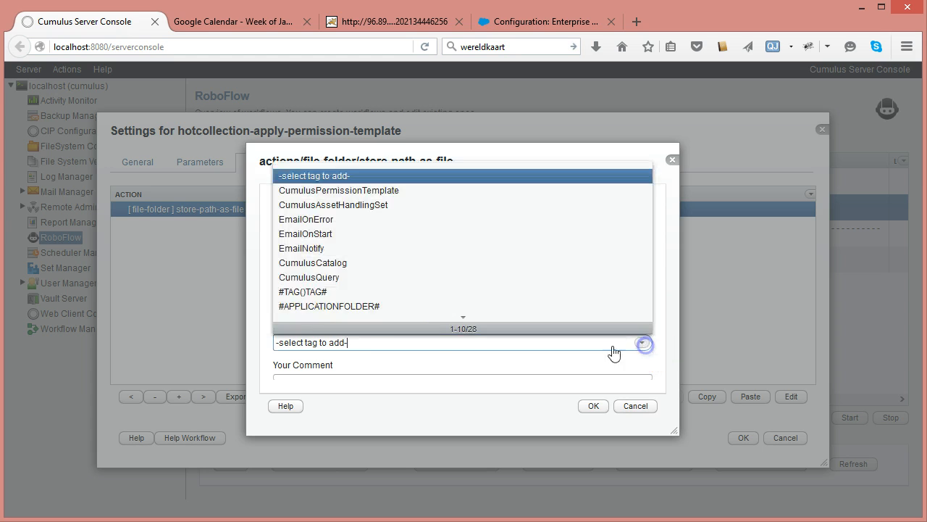
{"action": "left_click", "coordinate": [319, 190]}
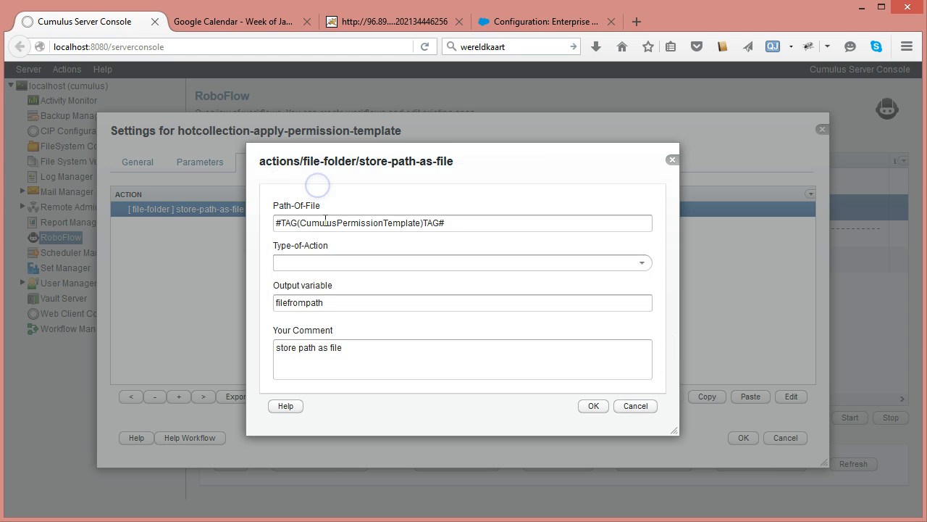
{"action": "left_click", "coordinate": [359, 223]}
{"action": "double_click", "coordinate": [362, 223]}
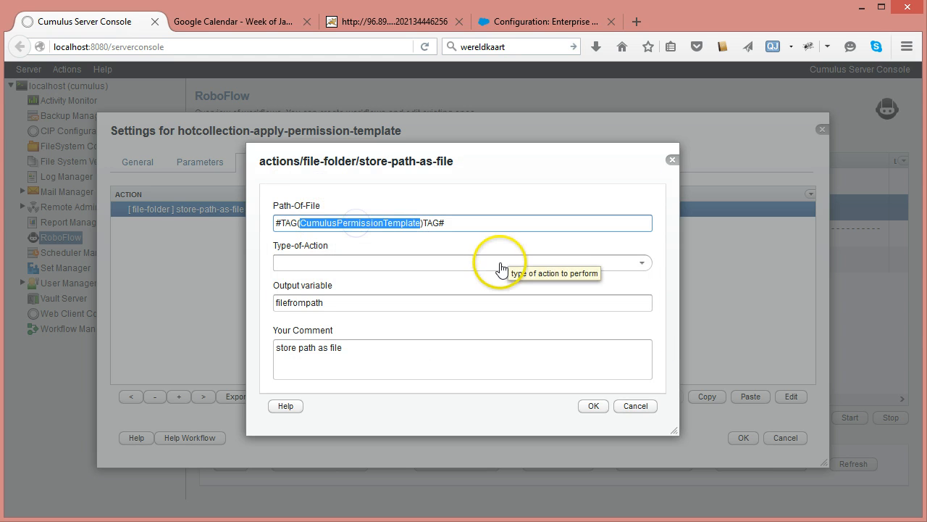
{"action": "key", "text": "ctrl+v"}
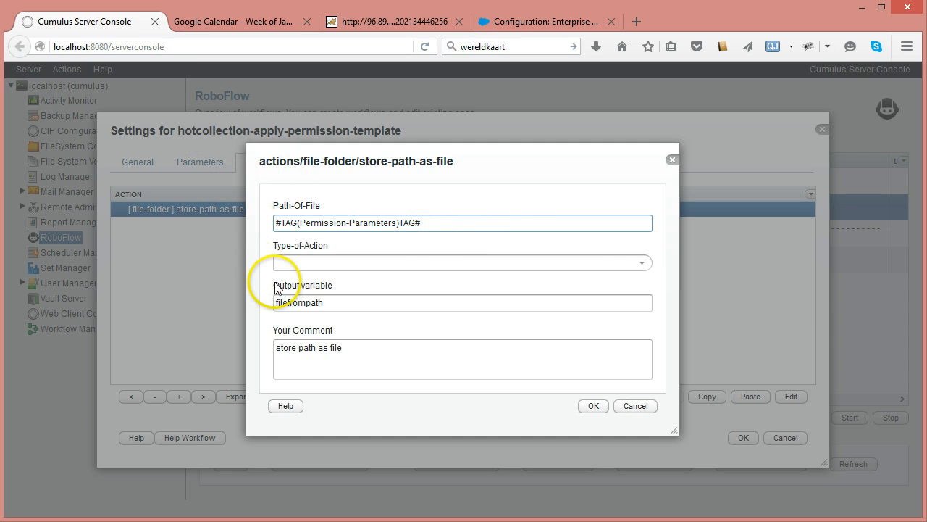
{"action": "left_click", "coordinate": [642, 263]}
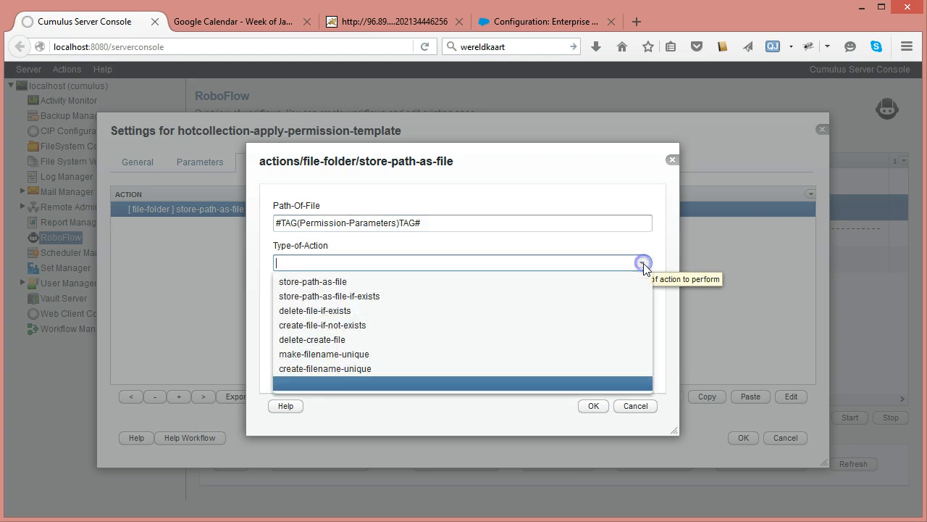
{"action": "left_click", "coordinate": [303, 325]}
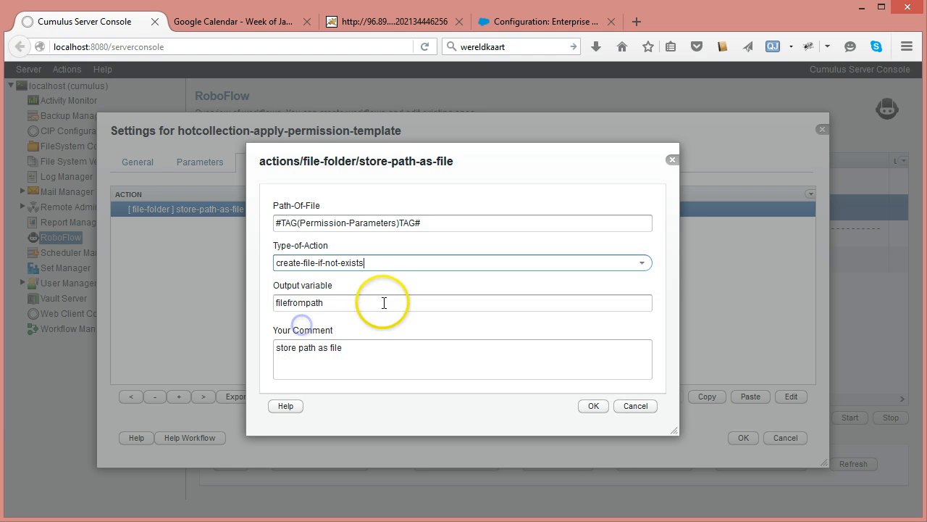
- Set the output variable to permission-params, change the comment to "store path as file: permission-params", and confirm the action
{"action": "double_click", "coordinate": [339, 302]}
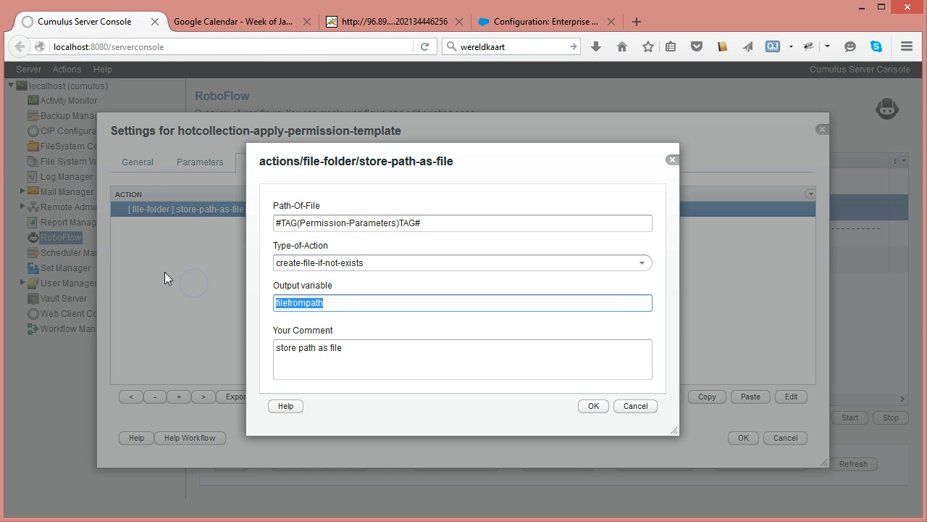
{"action": "type", "text": "perm"}
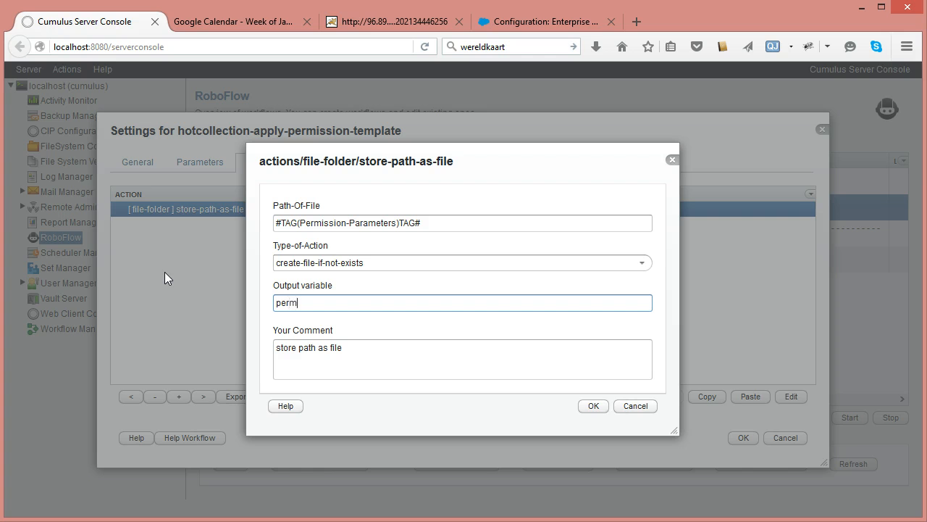
{"action": "type", "text": "ission-params"}
{"action": "left_click_drag", "start_coordinate": [356, 303], "coordinate": [296, 302]}
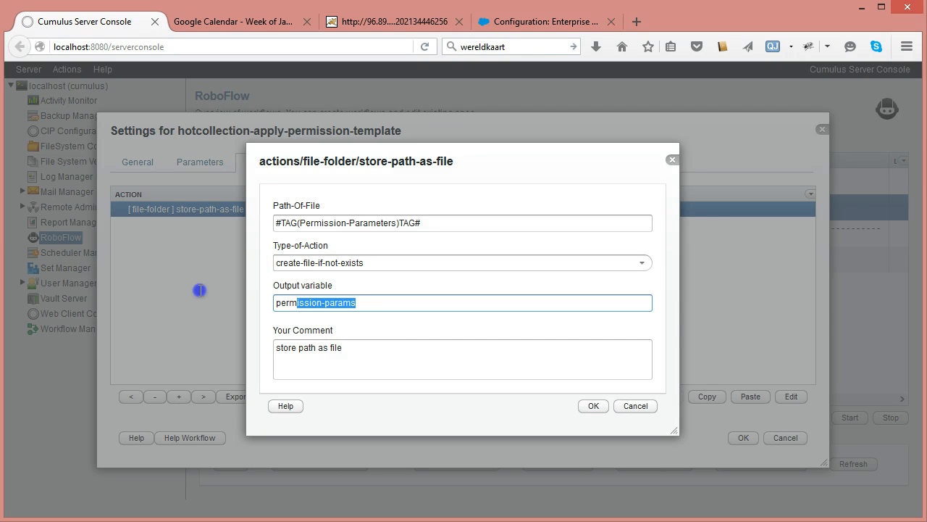
{"action": "left_click", "coordinate": [349, 348]}
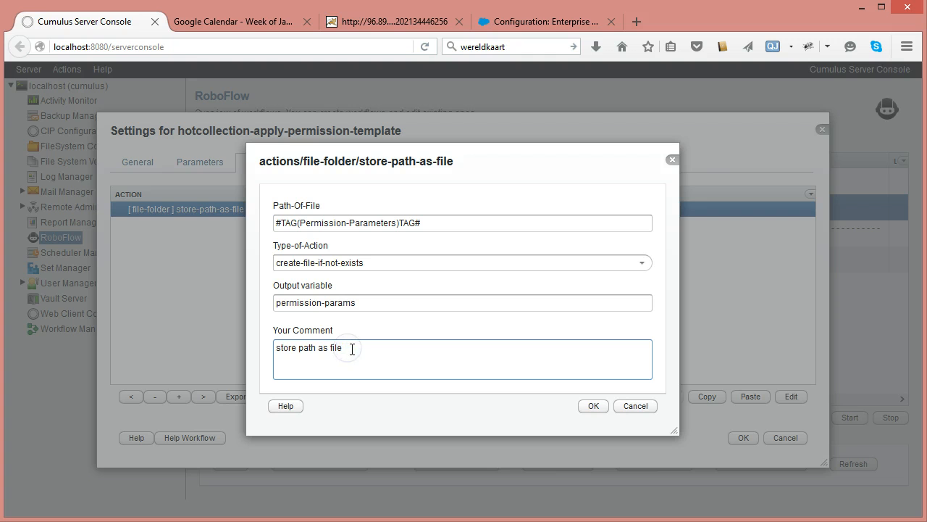
{"action": "left_click", "coordinate": [591, 407]}
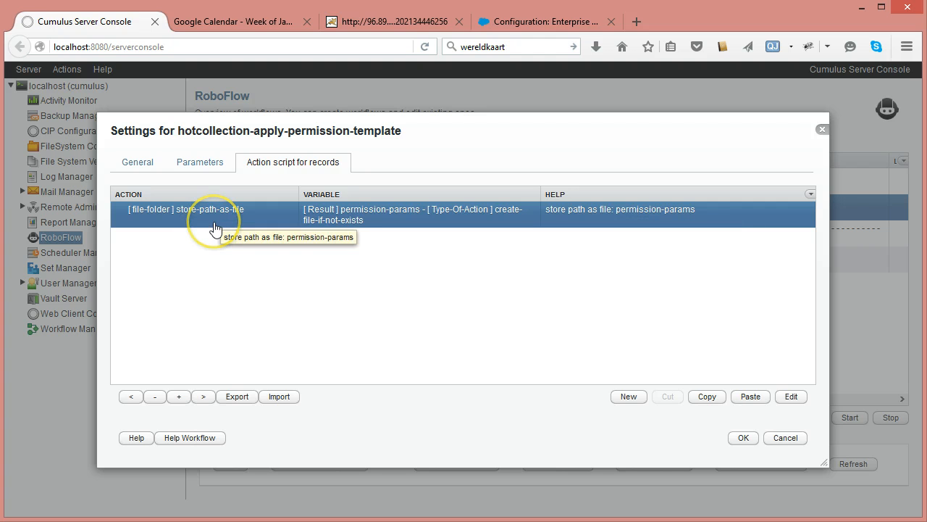
- Add a new store-text-file-as-table action from the file-folder category to the action script
{"action": "left_click", "coordinate": [629, 396]}
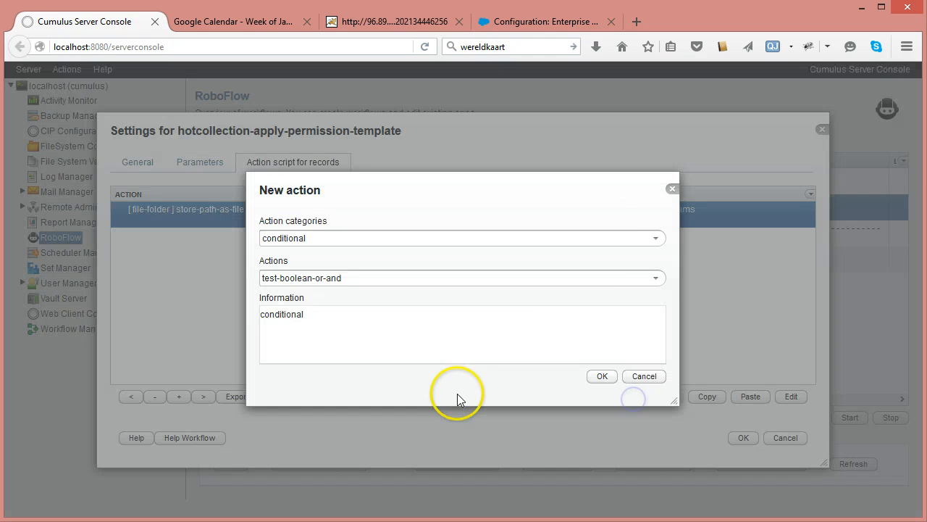
{"action": "left_click", "coordinate": [657, 239]}
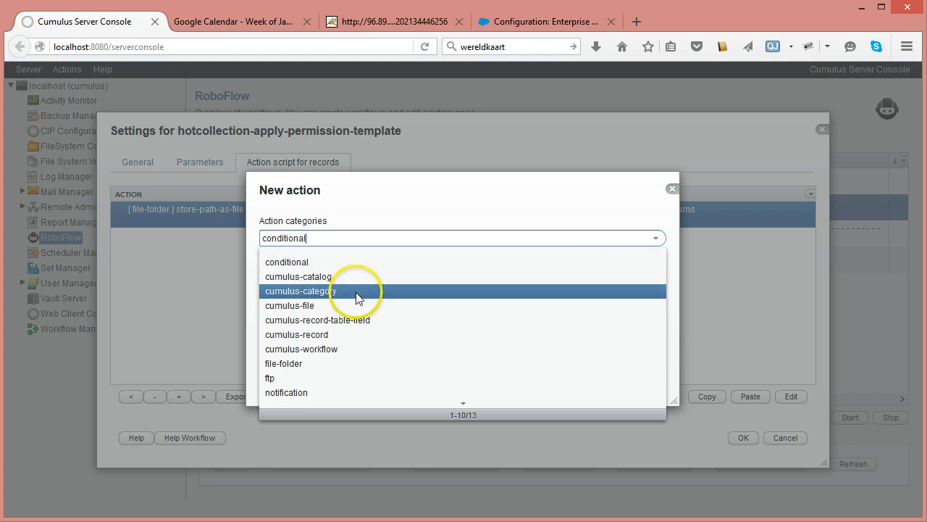
{"action": "left_click", "coordinate": [300, 363]}
{"action": "left_click", "coordinate": [656, 280]}
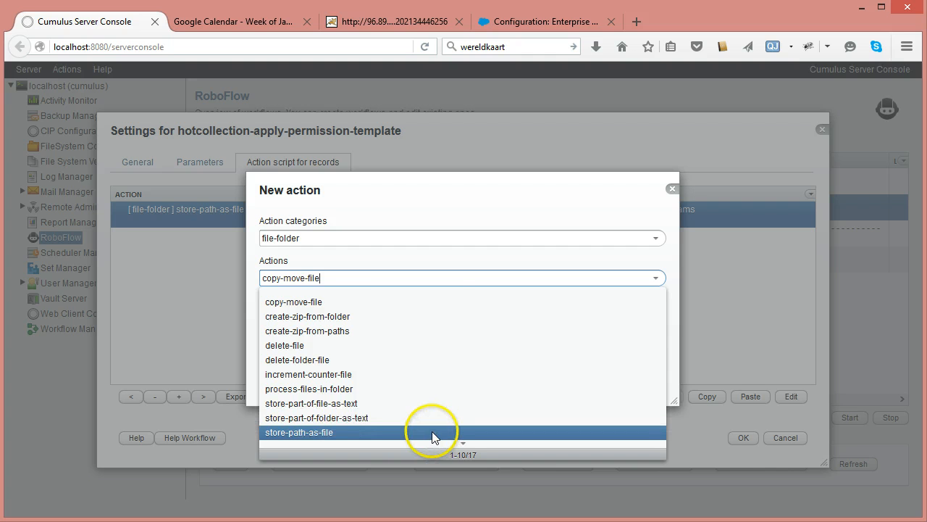
{"action": "scroll", "coordinate": [437, 438], "scroll_direction": "down", "scroll_amount": 2}
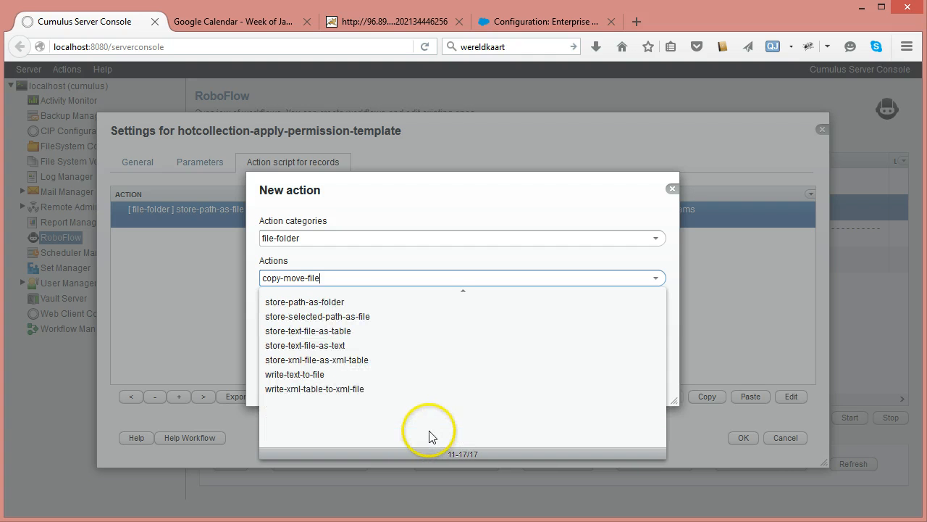
{"action": "left_click", "coordinate": [283, 335]}
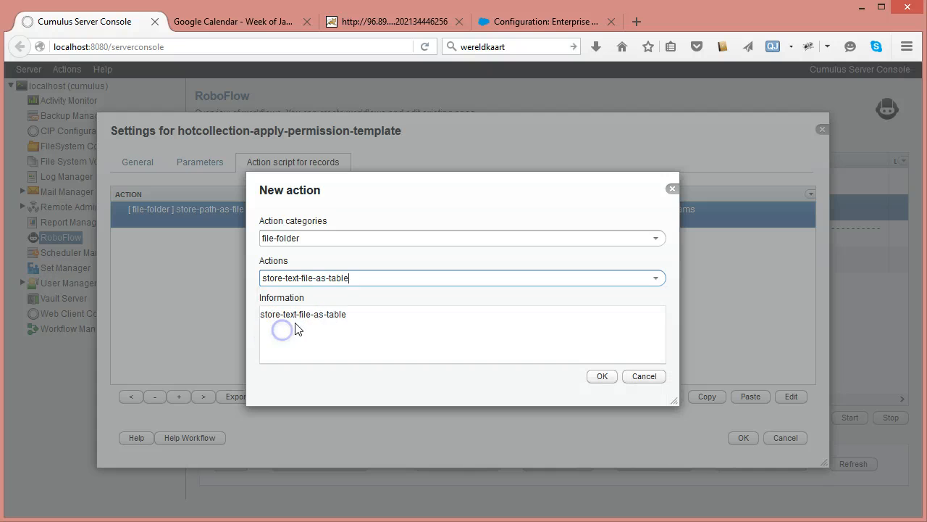
{"action": "left_click", "coordinate": [610, 378]}
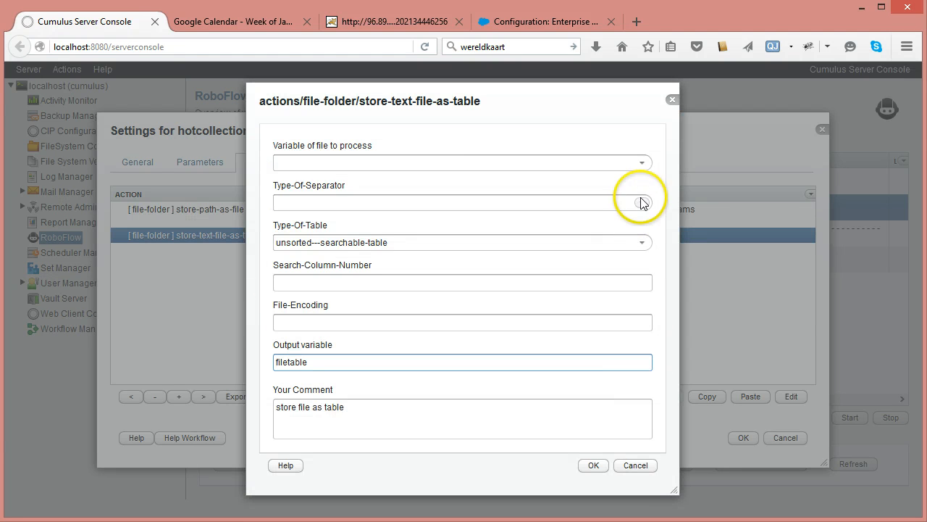
- Set the action's Variable of file to process to permission-params and its Type-Of-Separator to tab-delimited-file
{"action": "left_click", "coordinate": [641, 163]}
{"action": "left_click", "coordinate": [307, 196]}
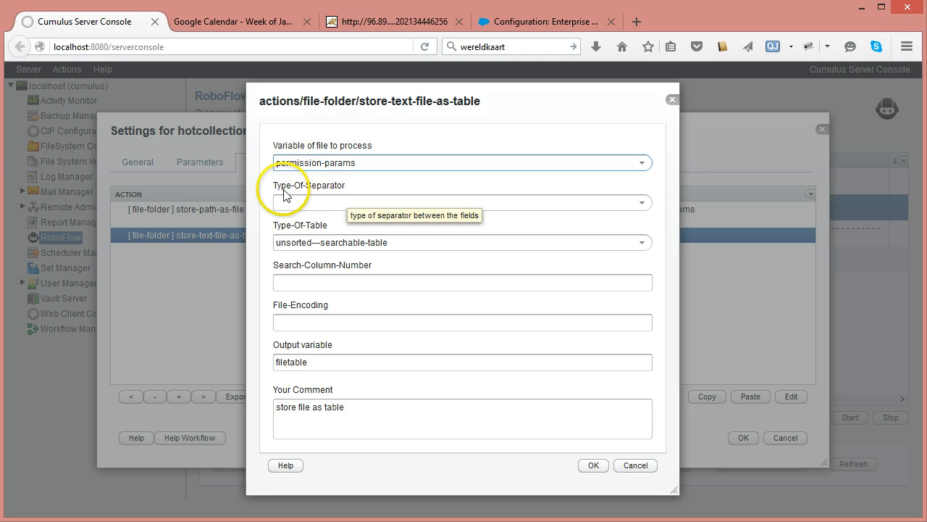
{"action": "left_click", "coordinate": [639, 202]}
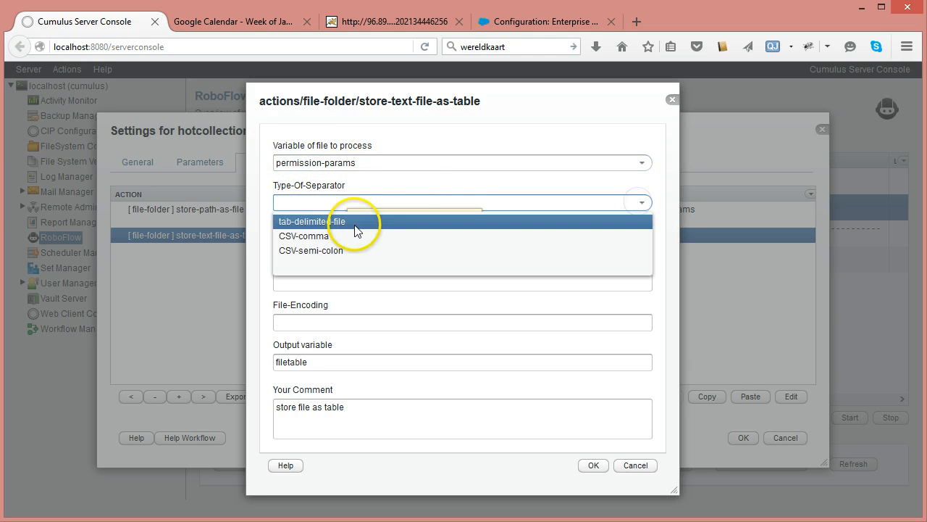
{"action": "left_click", "coordinate": [315, 221]}
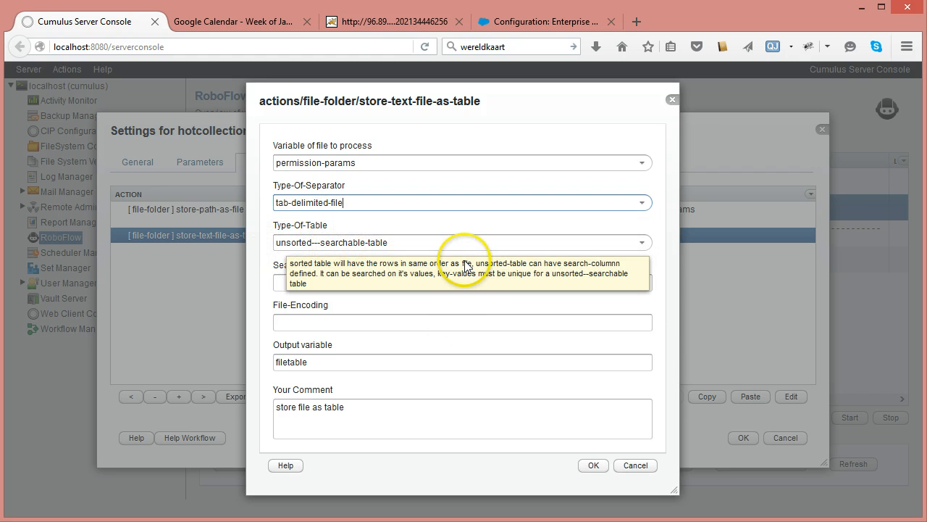
- Set the action's Type-Of-Table to sorted---not-searchable-table
{"action": "left_click", "coordinate": [643, 243]}
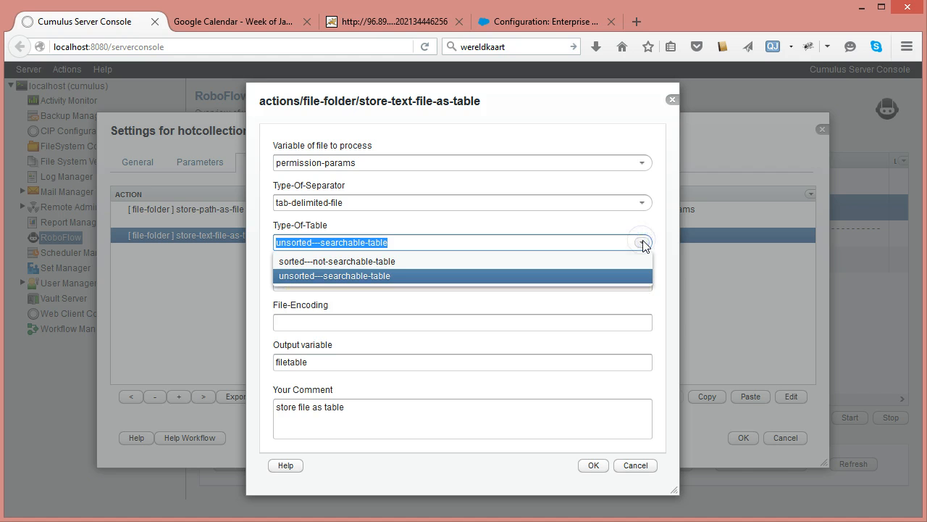
{"action": "left_click", "coordinate": [644, 243]}
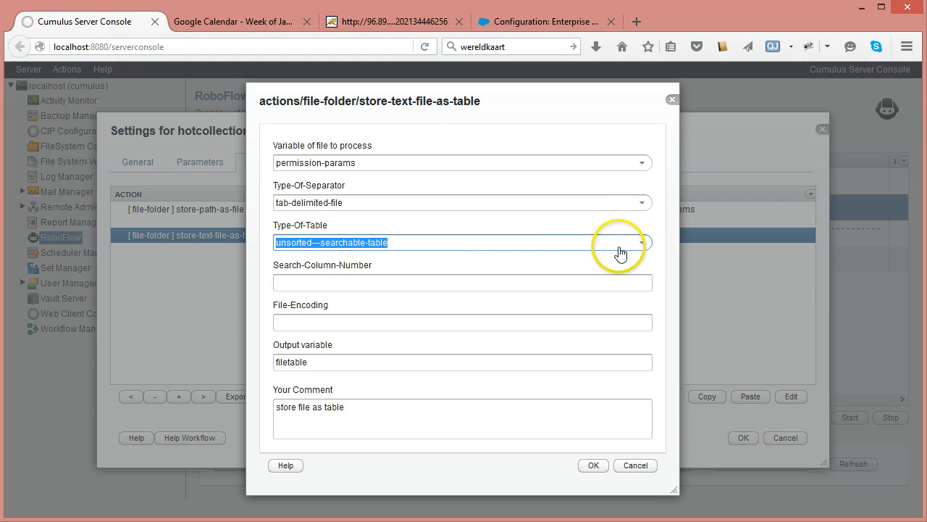
{"action": "left_click", "coordinate": [644, 243]}
{"action": "left_click", "coordinate": [354, 259]}
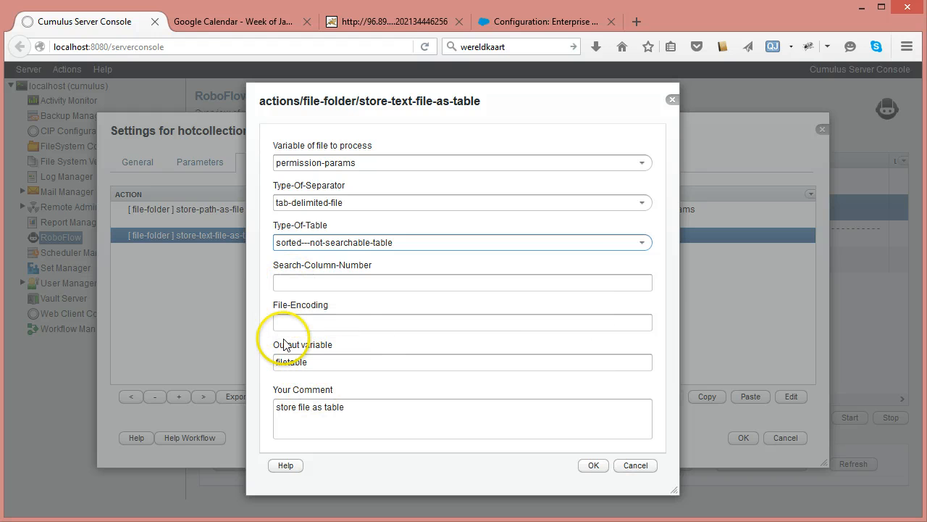
- Set the output variable to permissions, change the comment to "store file as table: permissions", and confirm the action
{"action": "double_click", "coordinate": [299, 361]}
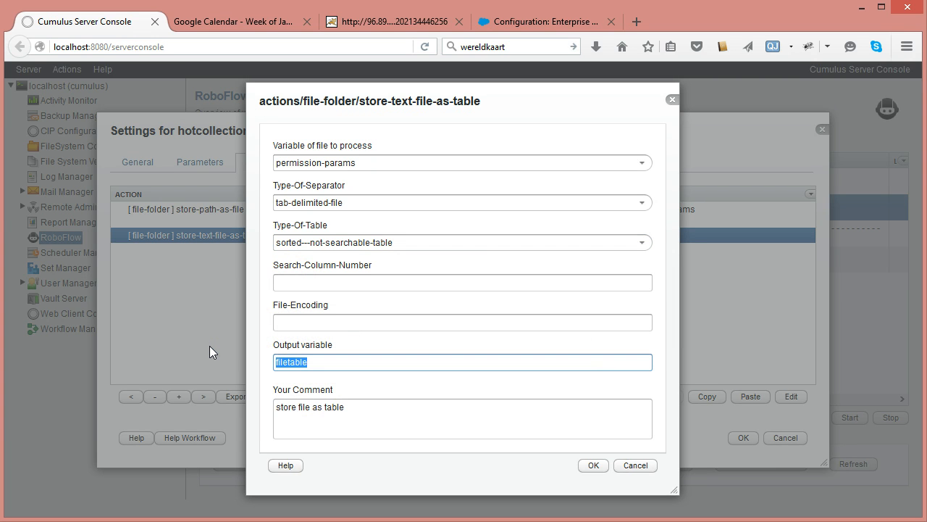
{"action": "type", "text": "permissions"}
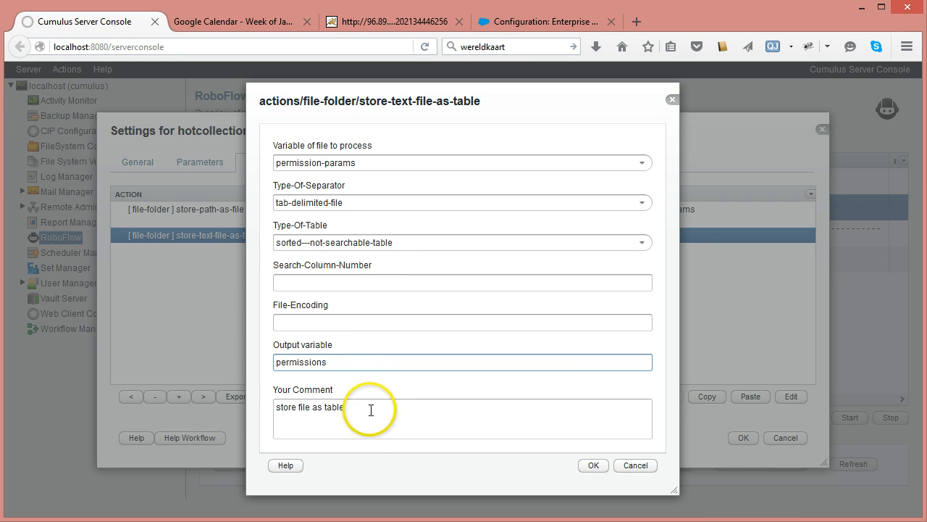
{"action": "left_click_drag", "start_coordinate": [331, 366], "coordinate": [227, 355]}
{"action": "key", "text": "ctrl+c"}
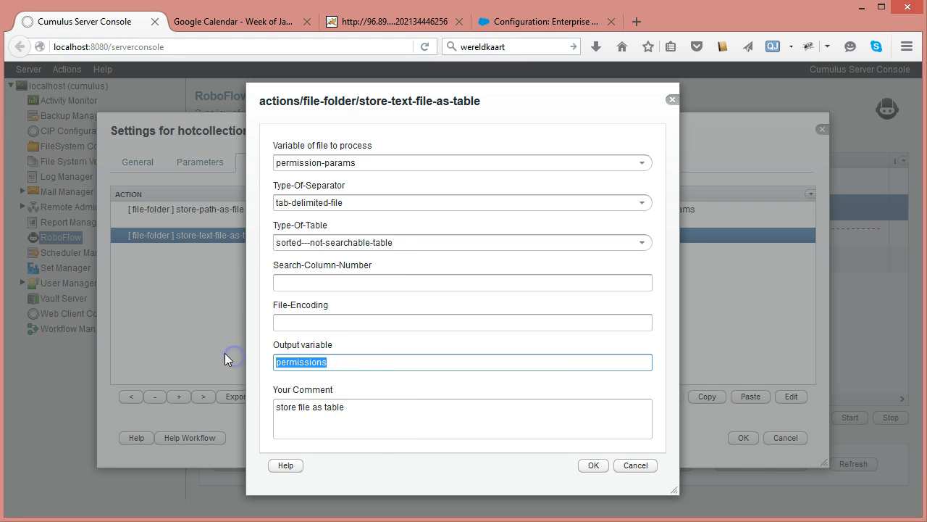
{"action": "left_click", "coordinate": [348, 407]}
{"action": "type", "text": ":"}
{"action": "key", "text": "ctrl+v"}
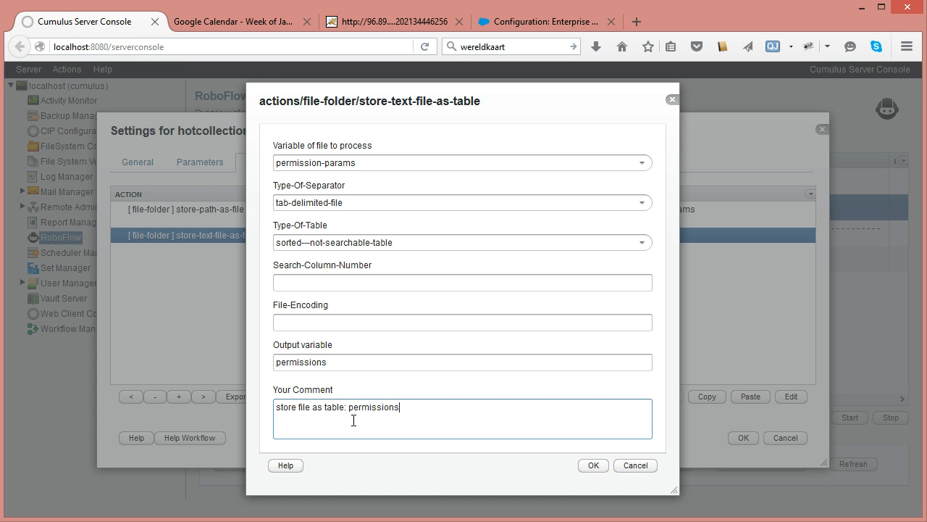
{"action": "left_click", "coordinate": [591, 466]}
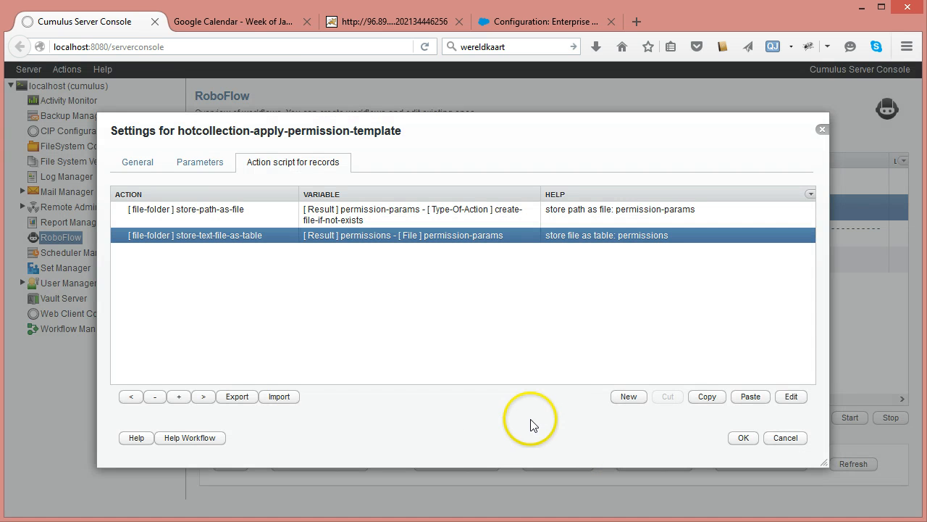
- Add a new process-rows-from-table action from the table category to the action script
{"action": "left_click", "coordinate": [625, 400]}
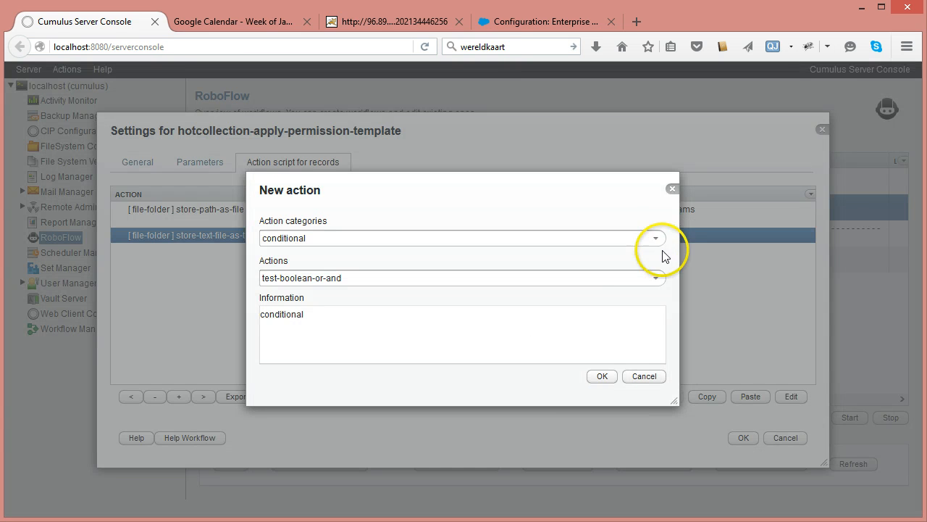
{"action": "left_click", "coordinate": [655, 239]}
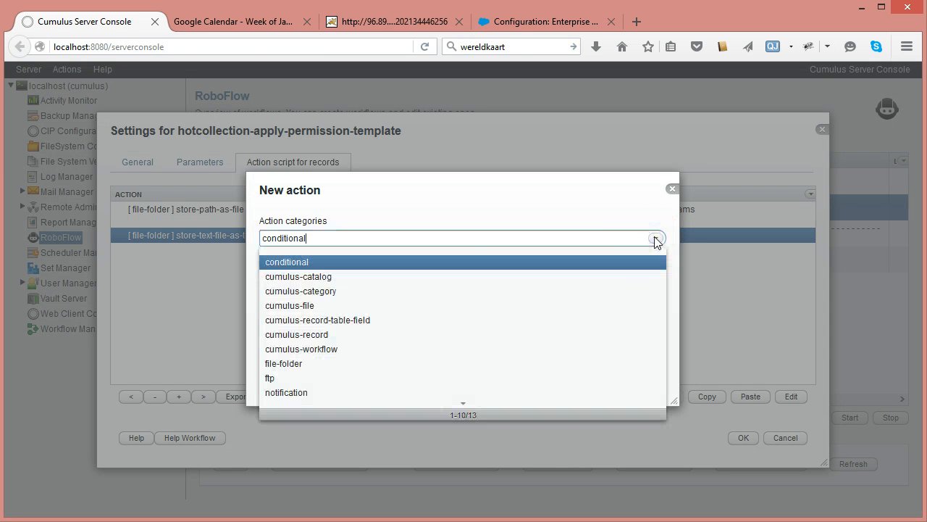
{"action": "scroll", "coordinate": [364, 372], "scroll_direction": "down", "scroll_amount": 2}
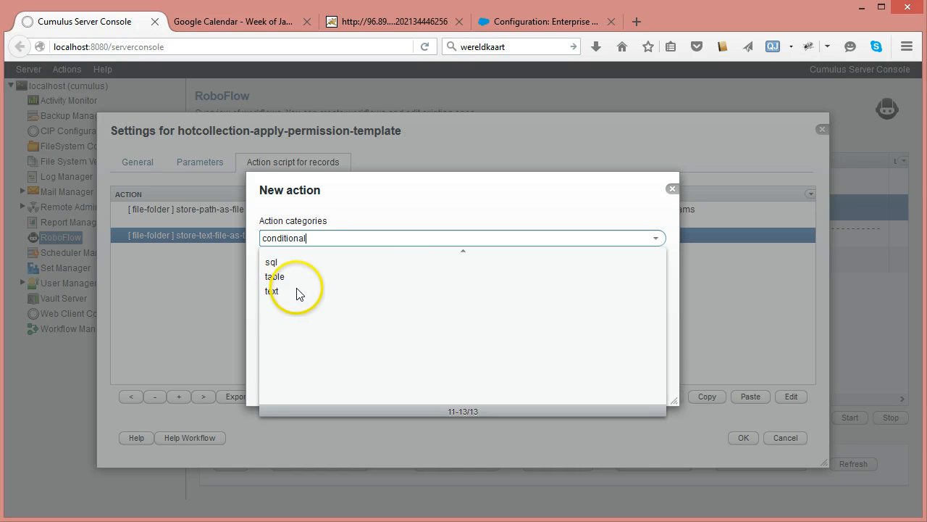
{"action": "left_click", "coordinate": [296, 278]}
{"action": "left_click", "coordinate": [657, 280]}
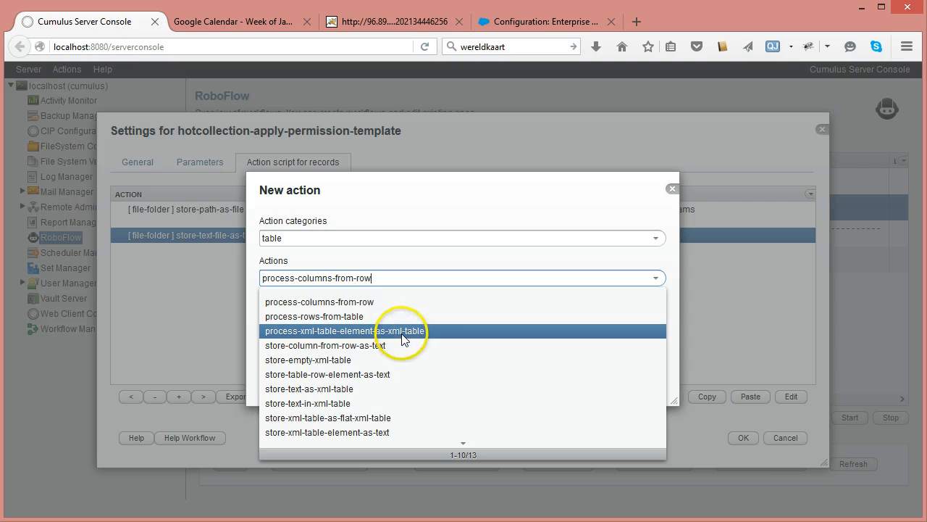
{"action": "left_click", "coordinate": [347, 317]}
{"action": "left_click", "coordinate": [602, 378]}
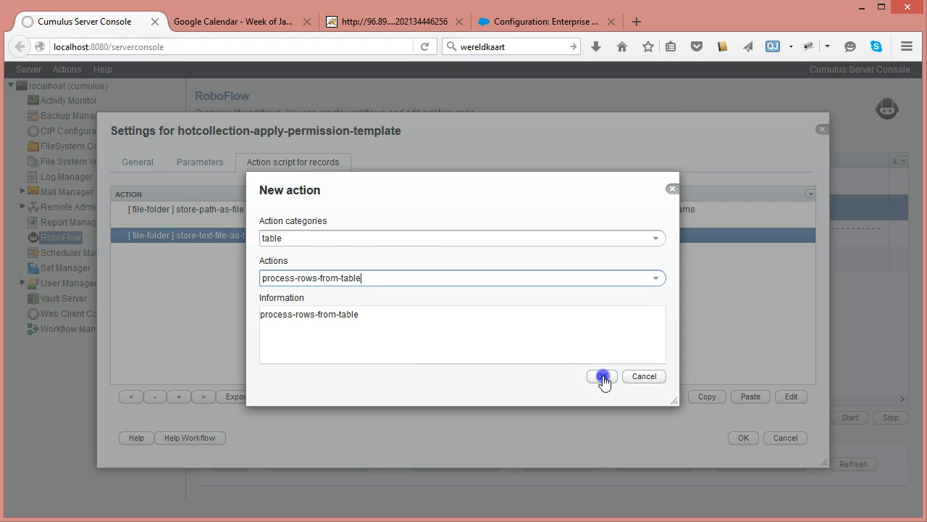
- Set the action's Variable of table to process to permissions
{"action": "left_click", "coordinate": [642, 183]}
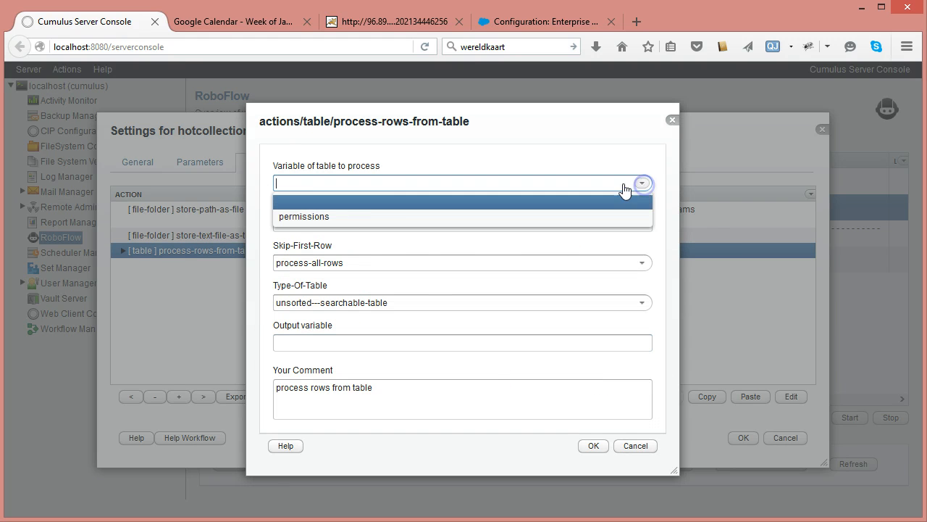
{"action": "left_click", "coordinate": [373, 216]}
{"action": "left_click", "coordinate": [315, 221]}
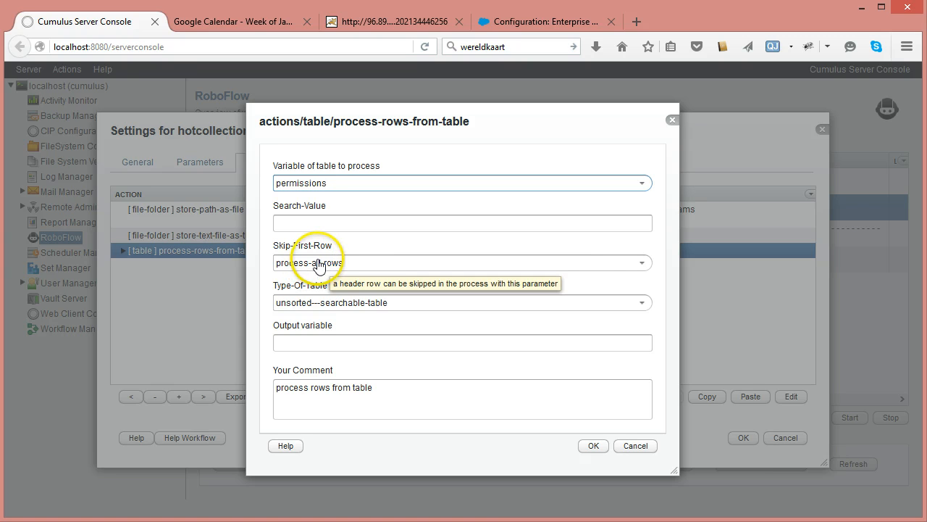
- Set the action's Type-Of-Table to sorted---not-searchable-table, keeping Skip-First-Row at process-all-rows
{"action": "left_click", "coordinate": [641, 263]}
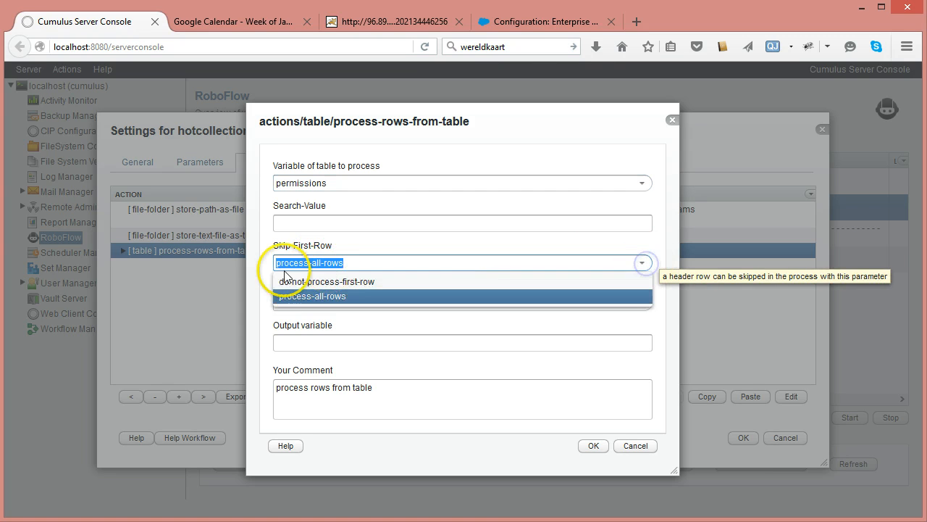
{"action": "left_click", "coordinate": [342, 246]}
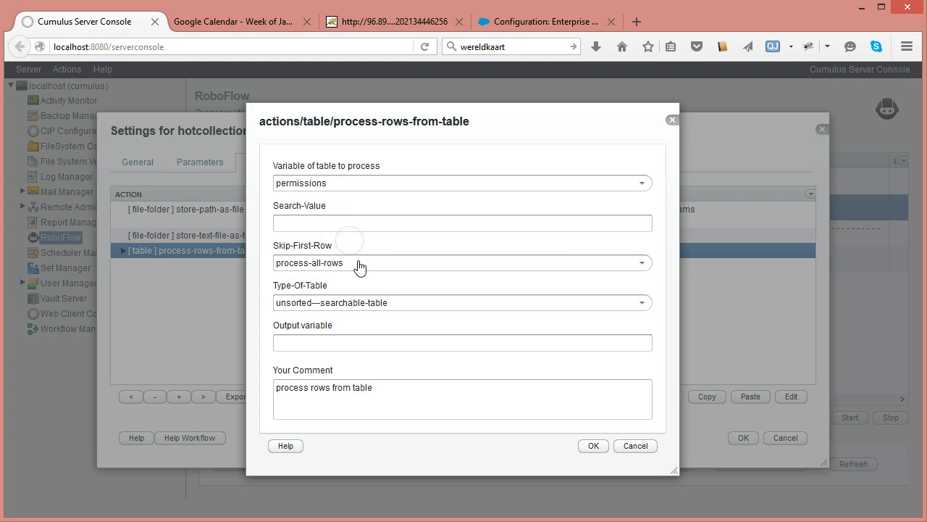
{"action": "left_click", "coordinate": [642, 302]}
{"action": "left_click", "coordinate": [360, 321]}
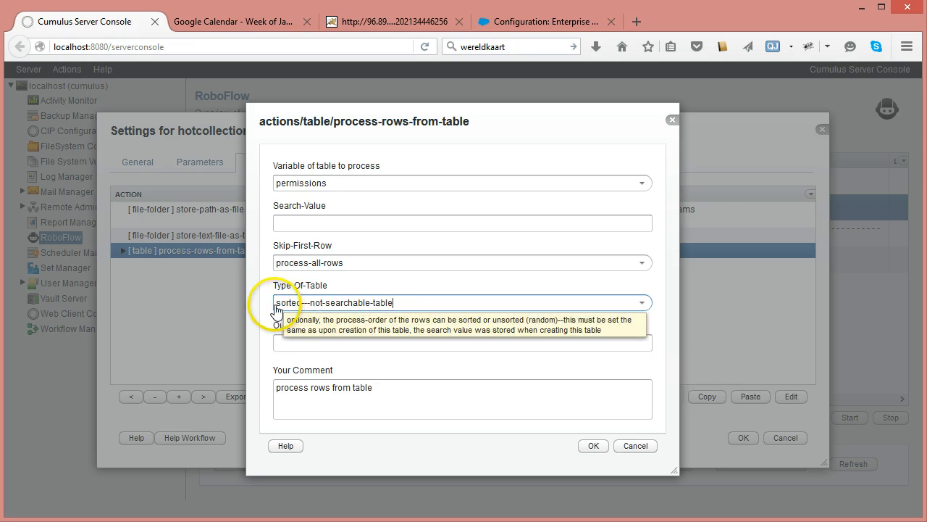
- Set the output variable to permission-line and confirm the process-rows-from-table action
{"action": "left_click", "coordinate": [292, 343]}
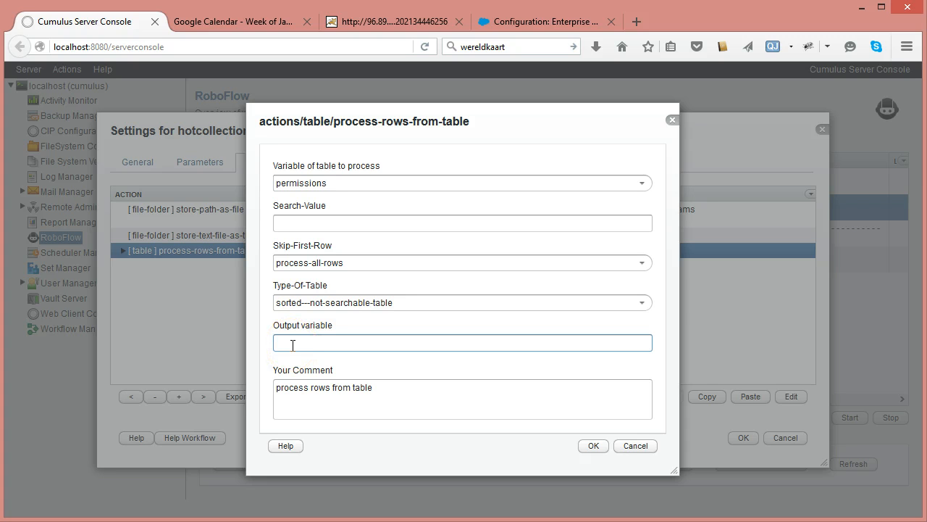
{"action": "type", "text": "permission-line"}
{"action": "left_click", "coordinate": [591, 446]}
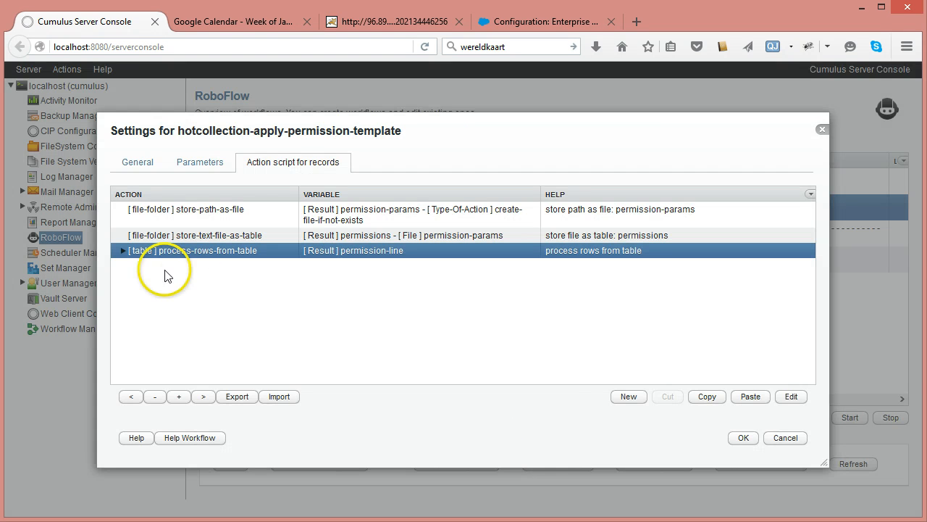
- Add a store-record-field-value-as-text action from the cumulus-record category inside the process-rows-from-table loop
{"action": "left_click", "coordinate": [123, 250]}
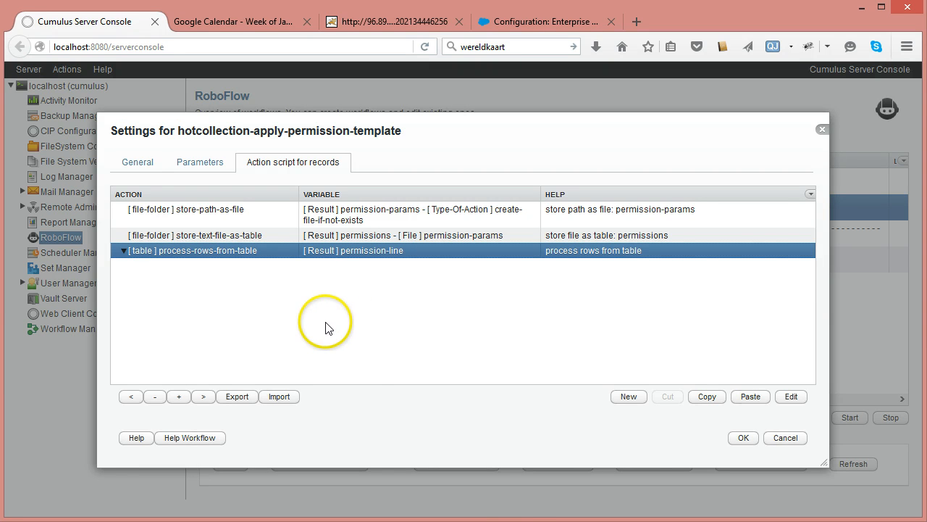
{"action": "left_click", "coordinate": [625, 399]}
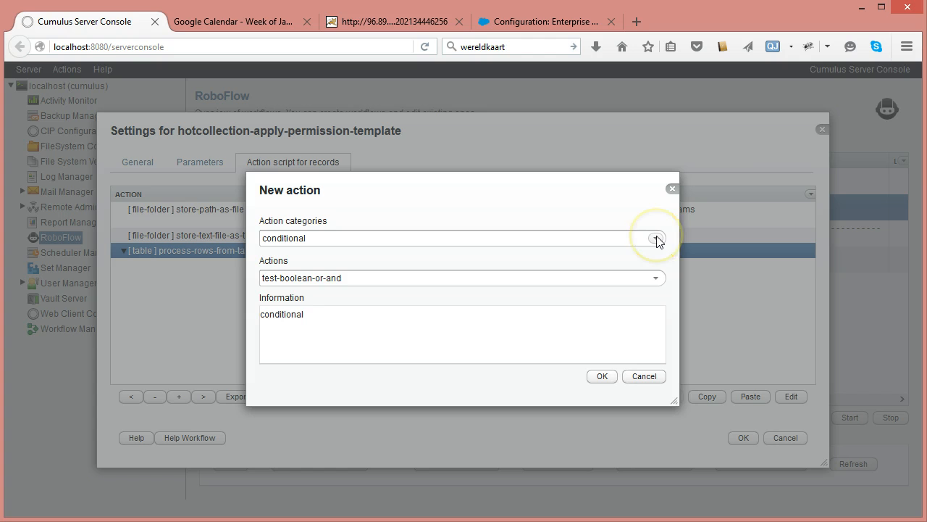
{"action": "left_click", "coordinate": [656, 239]}
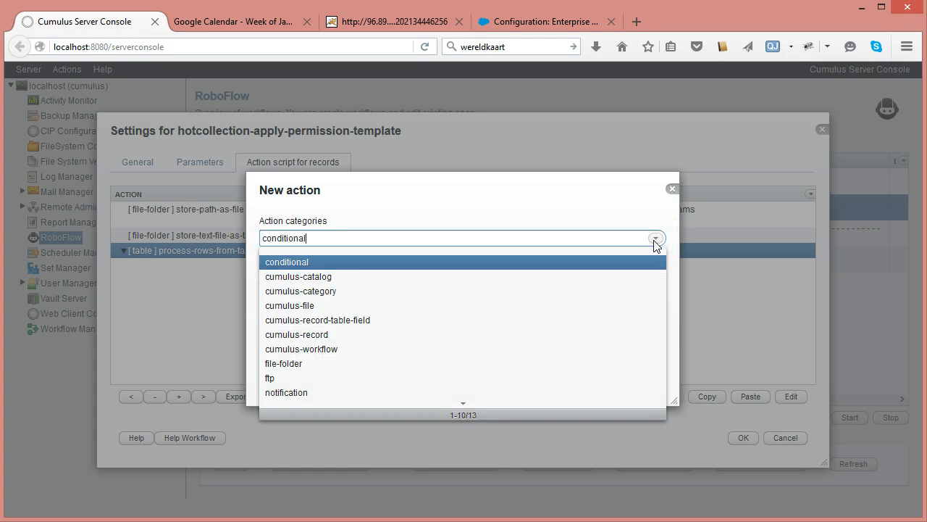
{"action": "left_click", "coordinate": [286, 334]}
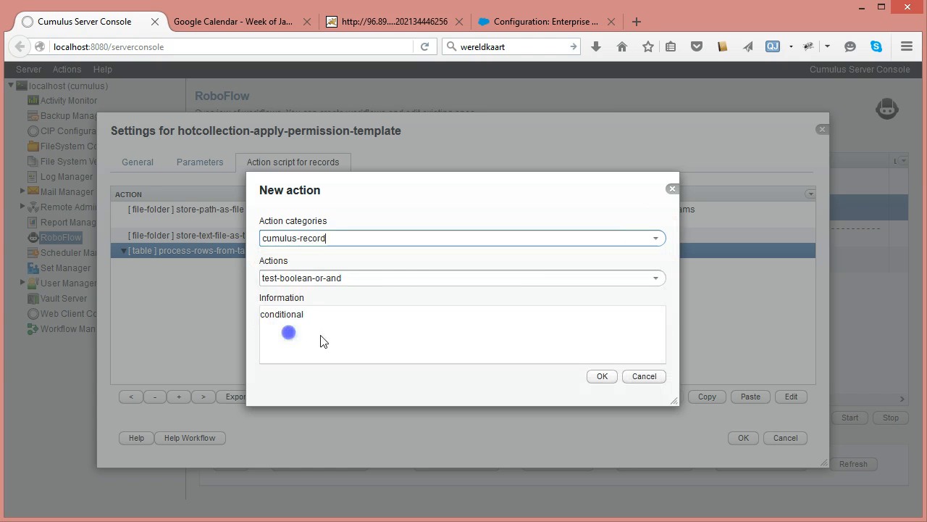
{"action": "left_click", "coordinate": [656, 279]}
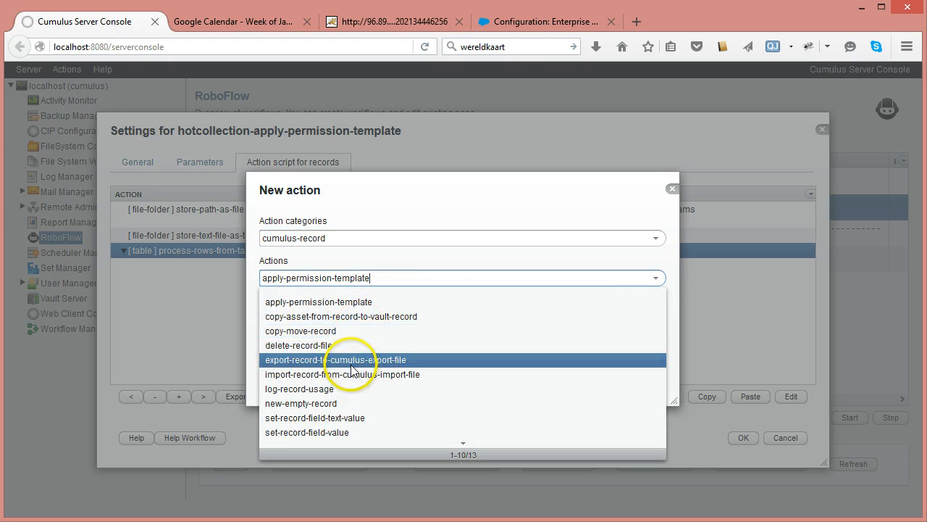
{"action": "scroll", "coordinate": [344, 355], "scroll_direction": "down", "scroll_amount": 1}
{"action": "left_click", "coordinate": [293, 318]}
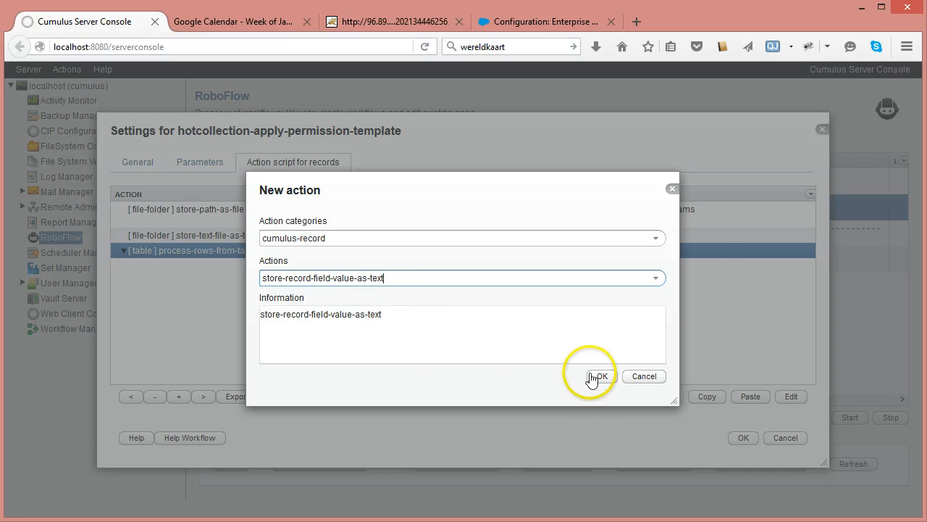
{"action": "key", "text": "Return"}
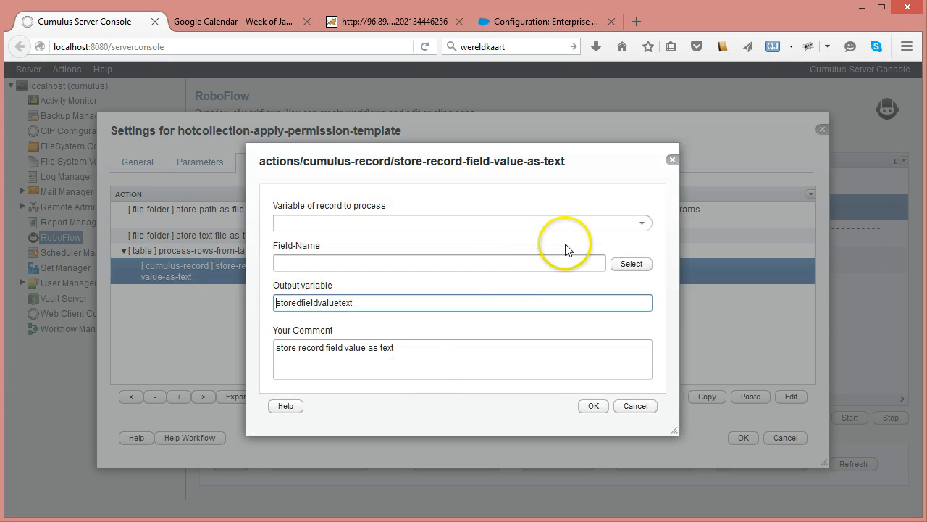
- Set the action's Variable of record to process to hot and its Field-Name to permission-line[1]
{"action": "left_click", "coordinate": [641, 223]}
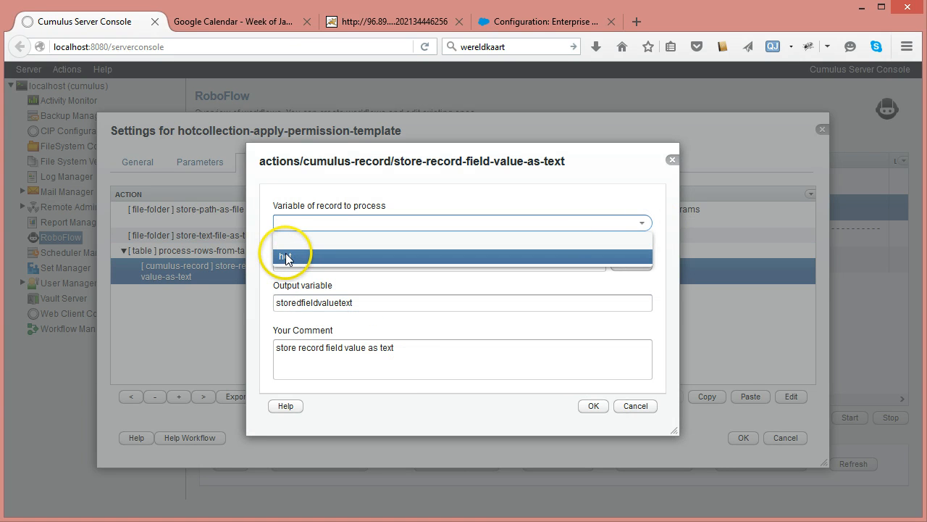
{"action": "left_click", "coordinate": [284, 256]}
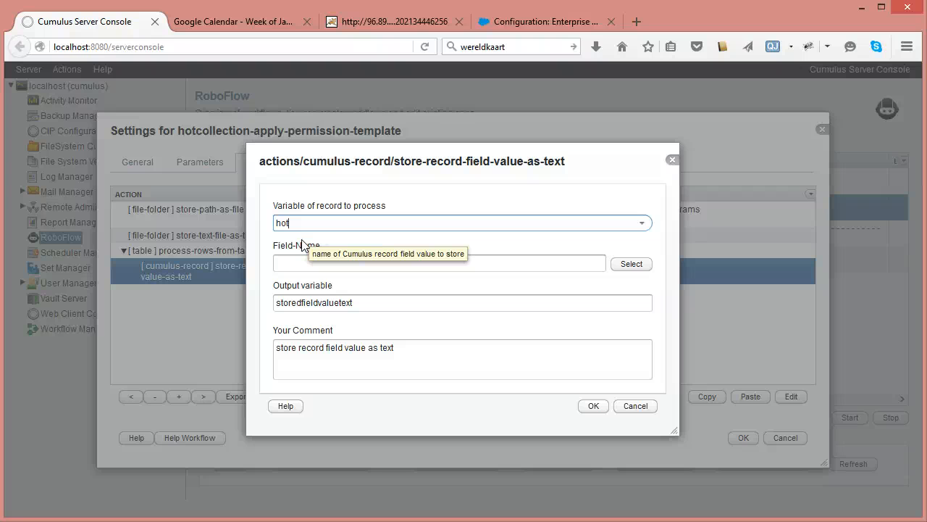
{"action": "left_click", "coordinate": [290, 261]}
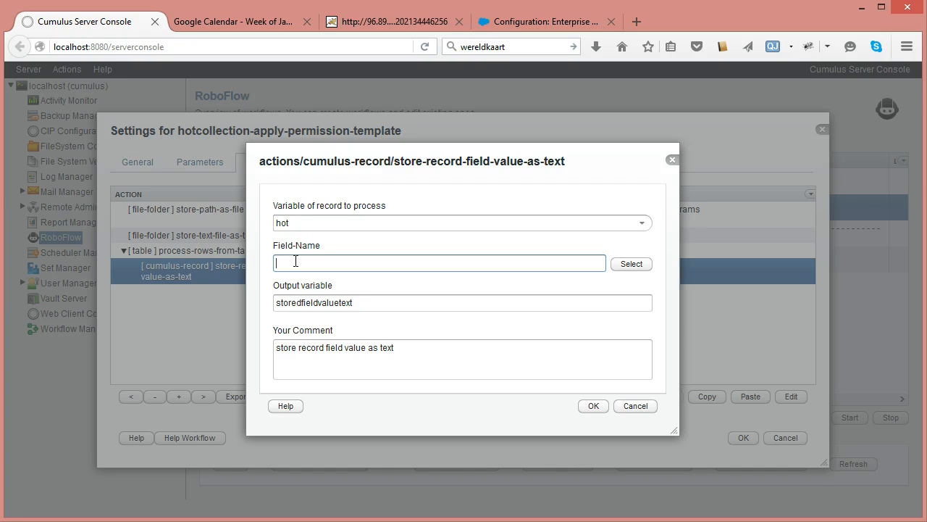
{"action": "type", "text": "Status"}
{"action": "key", "text": "BackSpace"}
{"action": "key", "text": "BackSpace"}
{"action": "key", "text": "BackSpace"}
{"action": "key", "text": "BackSpace"}
{"action": "key", "text": "BackSpace"}
{"action": "key", "text": "BackSpace"}
{"action": "left_click_drag", "start_coordinate": [348, 167], "coordinate": [603, 216]}
{"action": "left_click", "coordinate": [550, 306]}
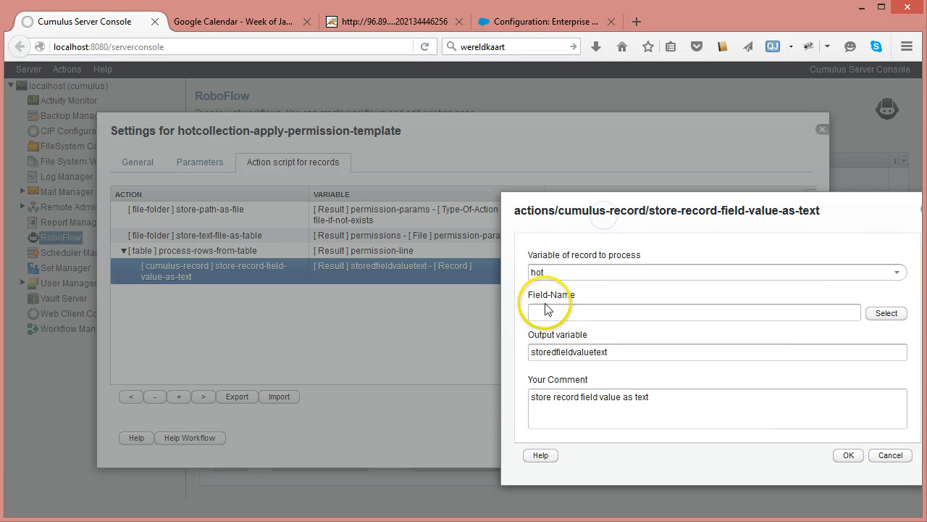
{"action": "type", "text": "pe"}
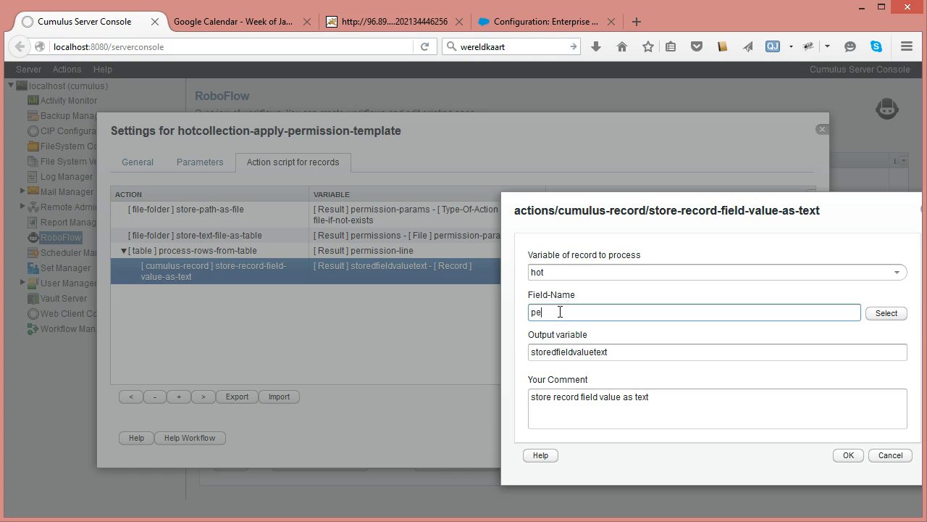
{"action": "type", "text": "rmission"}
{"action": "type", "text": "-line"}
{"action": "type", "text": "[]"}
{"action": "type", "text": "1"}
- Set the output variable to field-value and confirm the store-record-field-value-as-text action
{"action": "left_click_drag", "start_coordinate": [617, 352], "coordinate": [481, 342]}
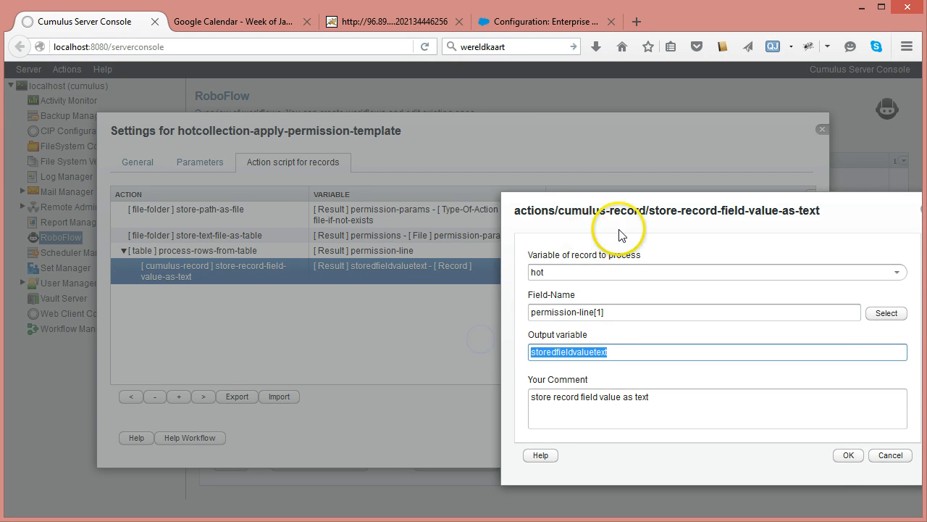
{"action": "left_click_drag", "start_coordinate": [629, 197], "coordinate": [540, 201]}
{"action": "left_click_drag", "start_coordinate": [517, 356], "coordinate": [420, 341]}
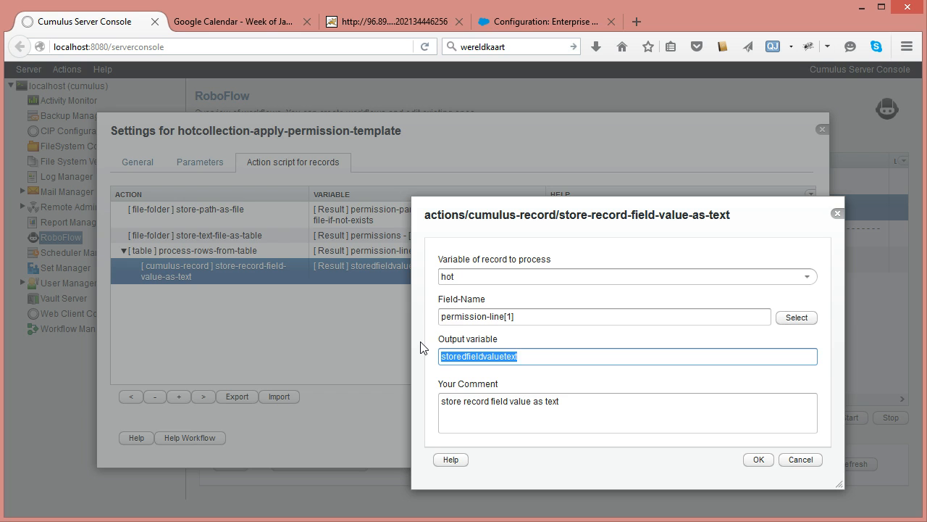
{"action": "type", "text": "fie"}
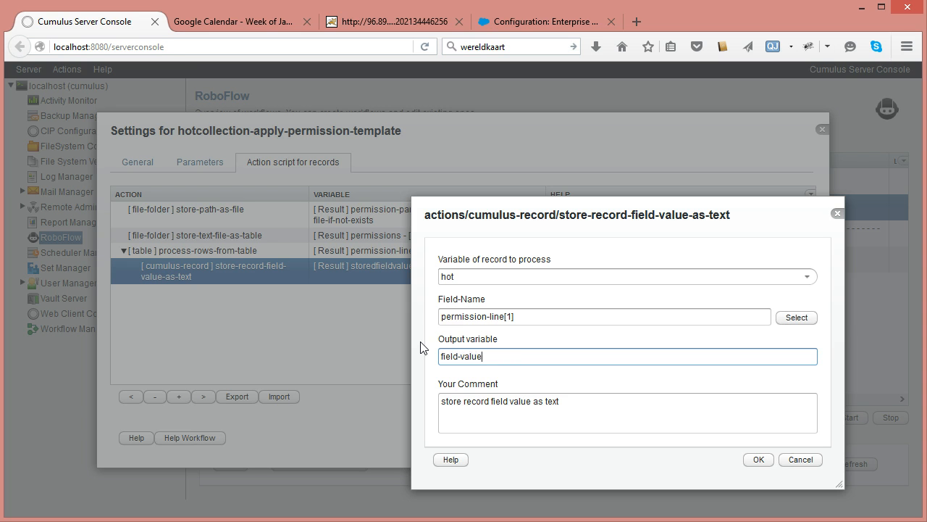
{"action": "left_click", "coordinate": [753, 461]}
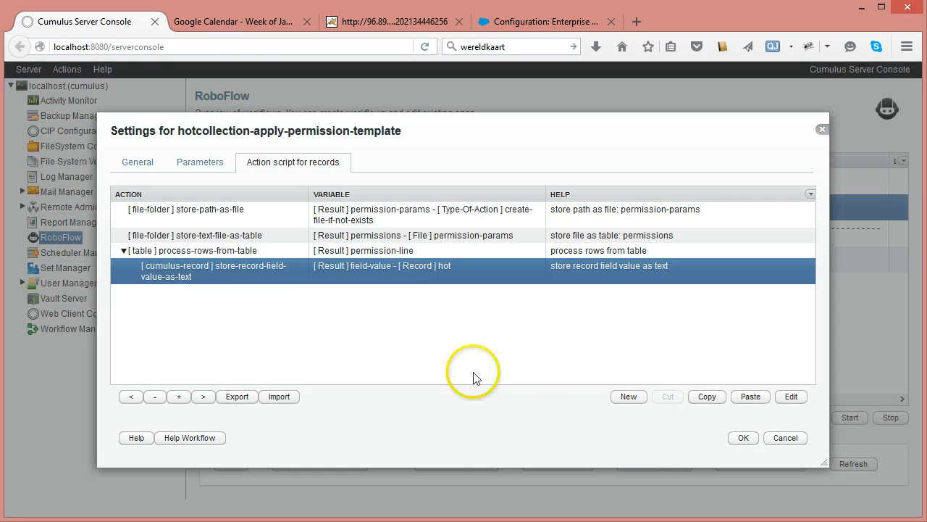
- Reopen the action and change its comment to store record field value : field-value = permission-line[1]
{"action": "double_click", "coordinate": [442, 267]}
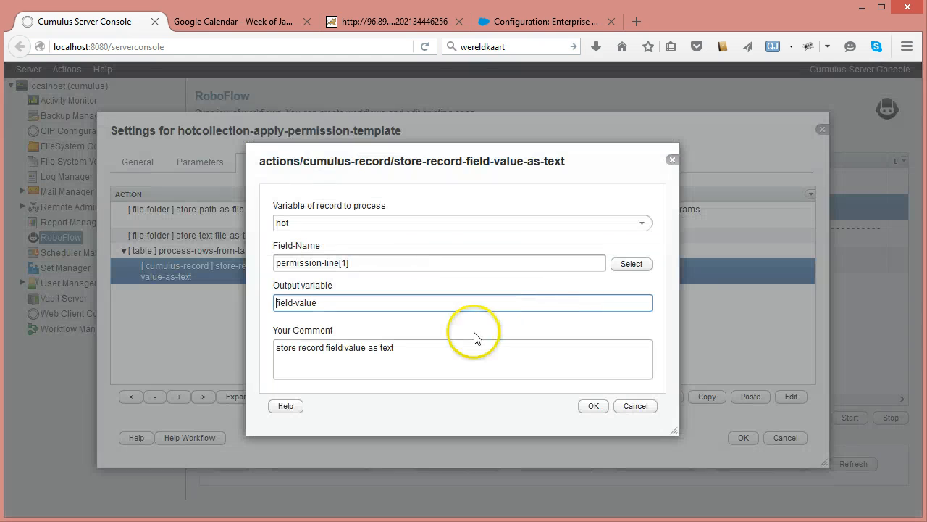
{"action": "left_click", "coordinate": [325, 299]}
{"action": "left_click_drag", "start_coordinate": [325, 300], "coordinate": [224, 296]}
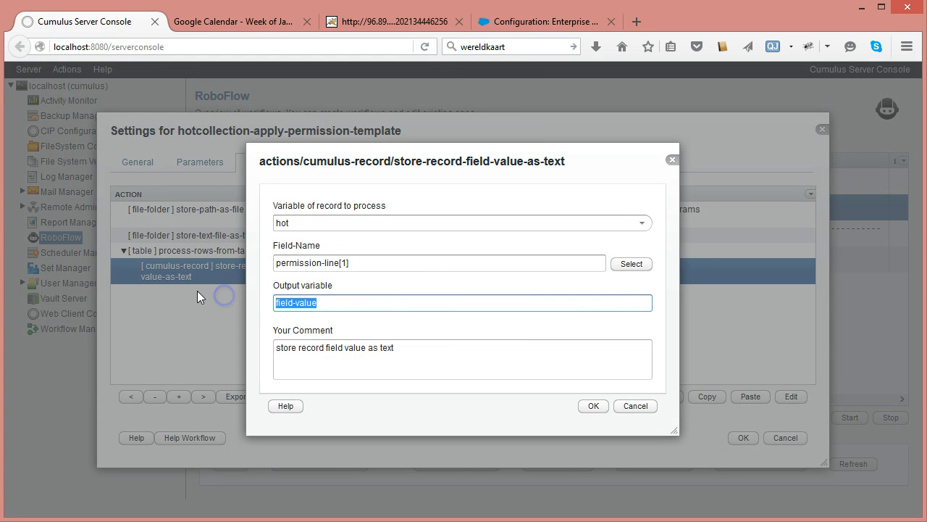
{"action": "left_click", "coordinate": [430, 350]}
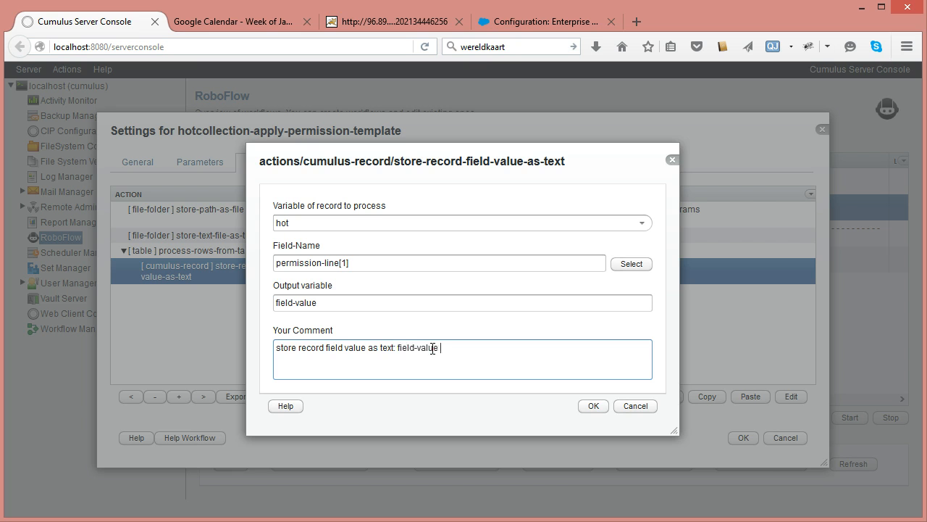
{"action": "triple_click", "coordinate": [365, 263]}
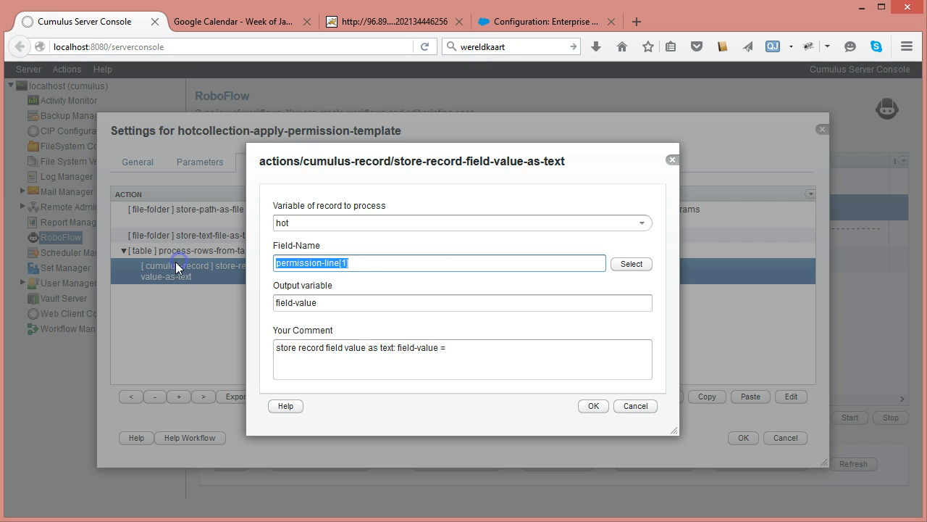
{"action": "left_click", "coordinate": [471, 345]}
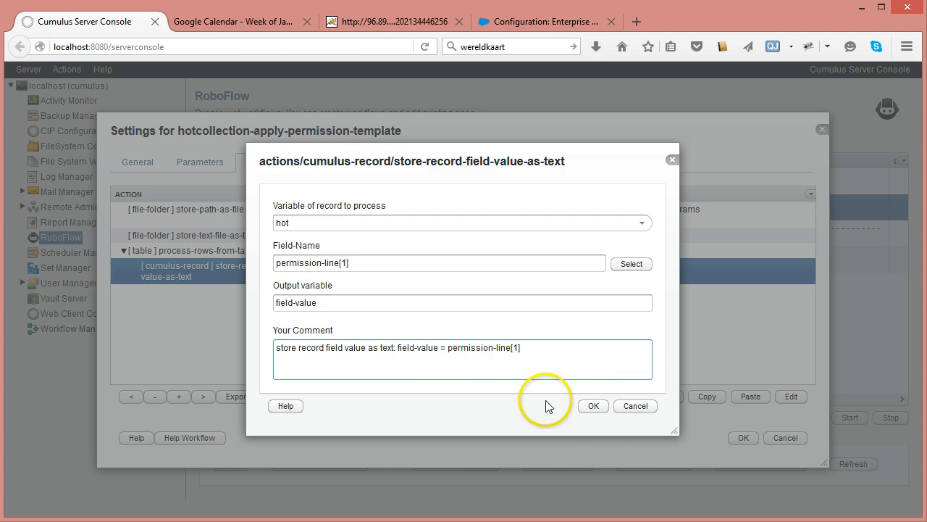
{"action": "left_click", "coordinate": [392, 348]}
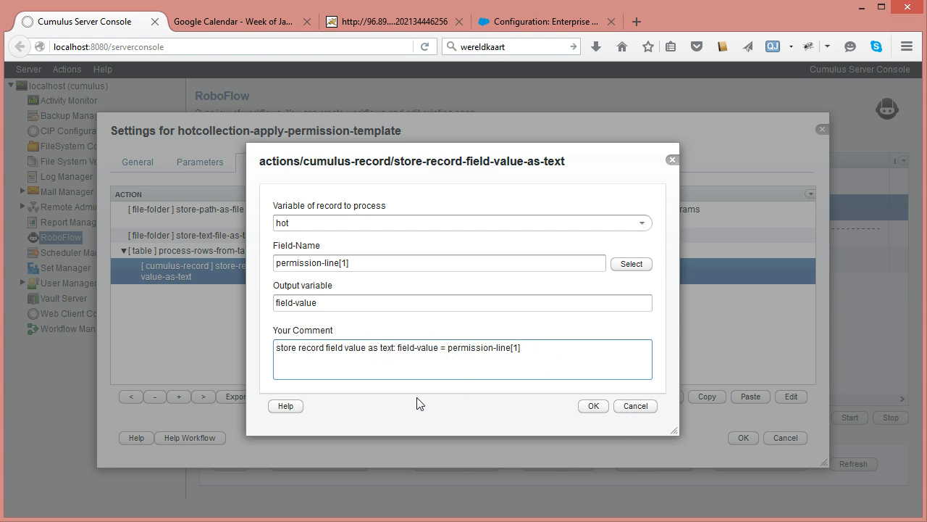
{"action": "key", "text": "BackSpace"}
{"action": "key", "text": "BackSpace"}
{"action": "key", "text": "BackSpace"}
{"action": "key", "text": "BackSpace"}
{"action": "key", "text": "BackSpace"}
{"action": "key", "text": "BackSpace"}
{"action": "key", "text": "BackSpace"}
{"action": "key", "text": "BackSpace"}
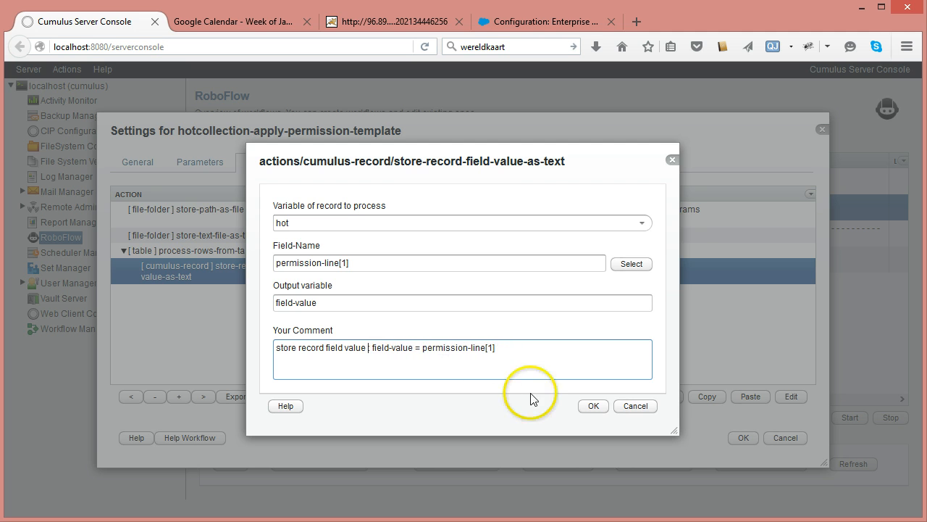
{"action": "left_click", "coordinate": [593, 406]}
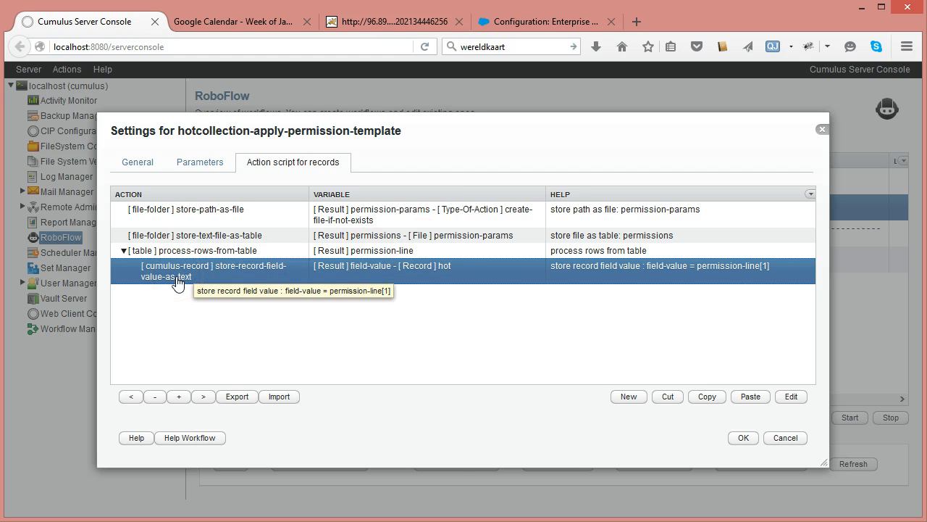
- Open the Permission-Parameters table from the workflow parameters to examine its check and set columns
{"action": "left_click", "coordinate": [200, 164]}
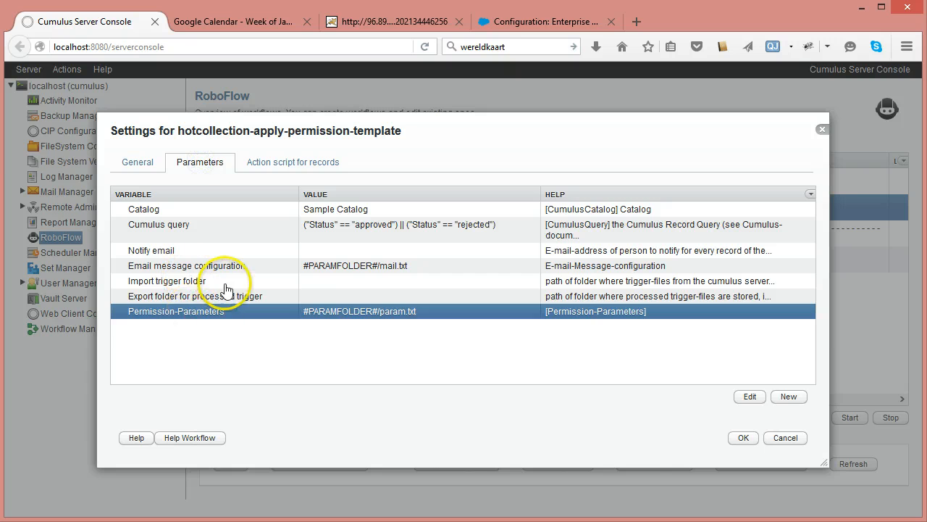
{"action": "double_click", "coordinate": [211, 310]}
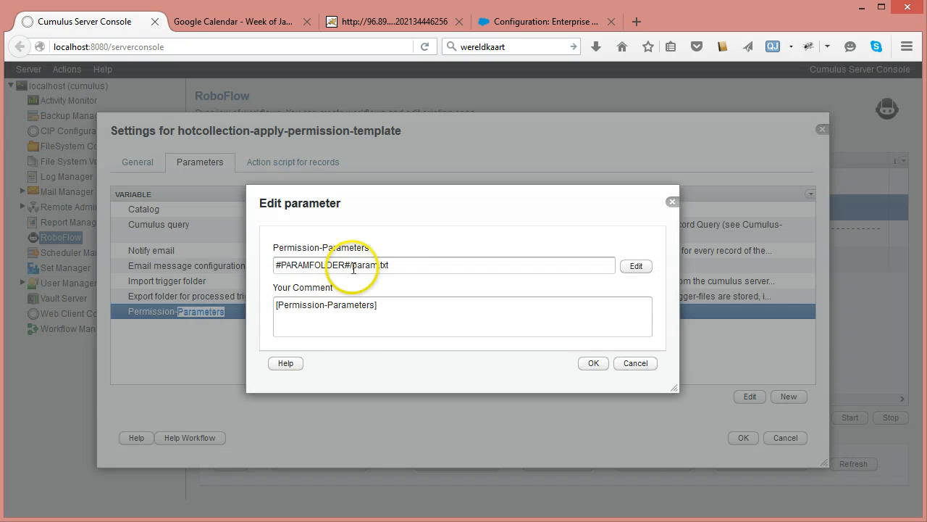
{"action": "left_click", "coordinate": [649, 271]}
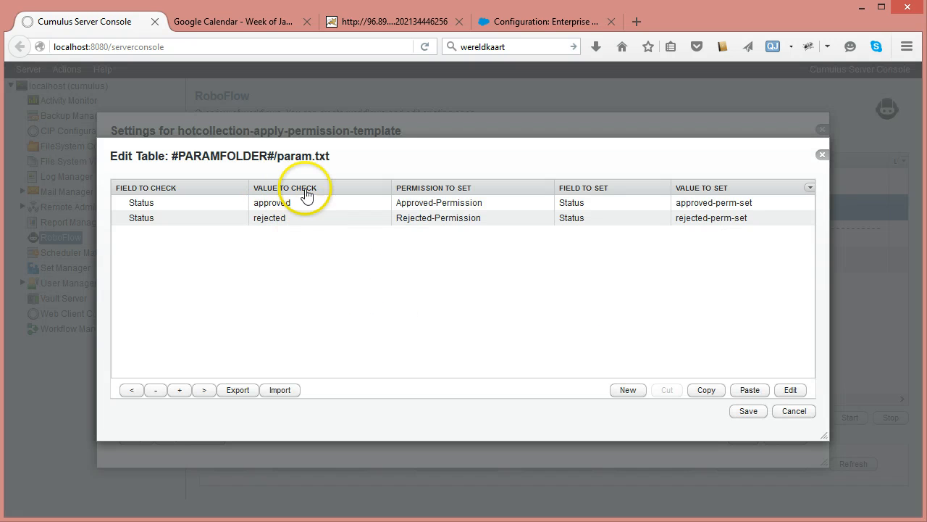
{"action": "left_click", "coordinate": [279, 204]}
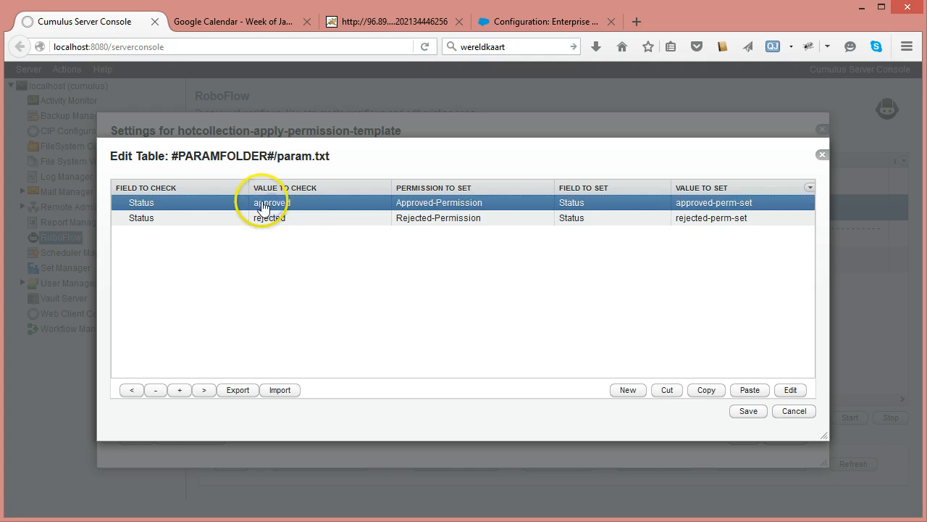
{"action": "left_click", "coordinate": [406, 212]}
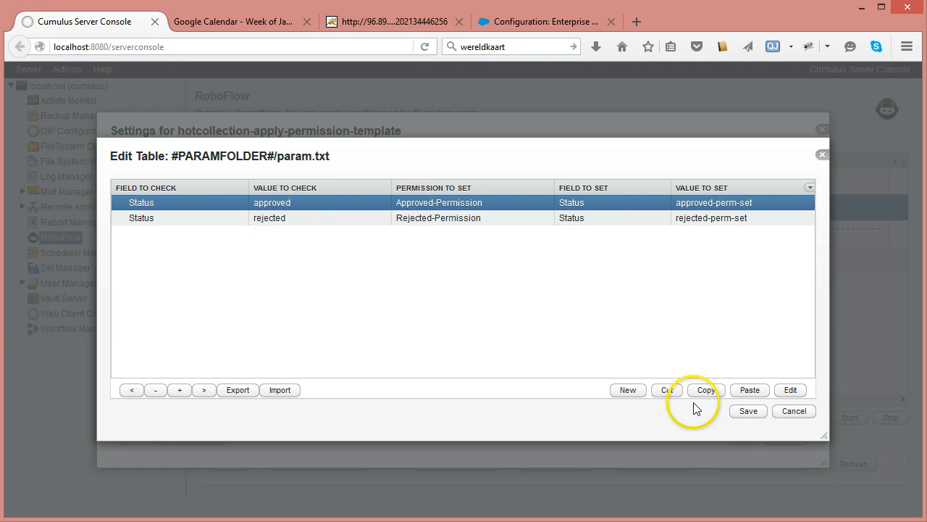
{"action": "left_click", "coordinate": [791, 410]}
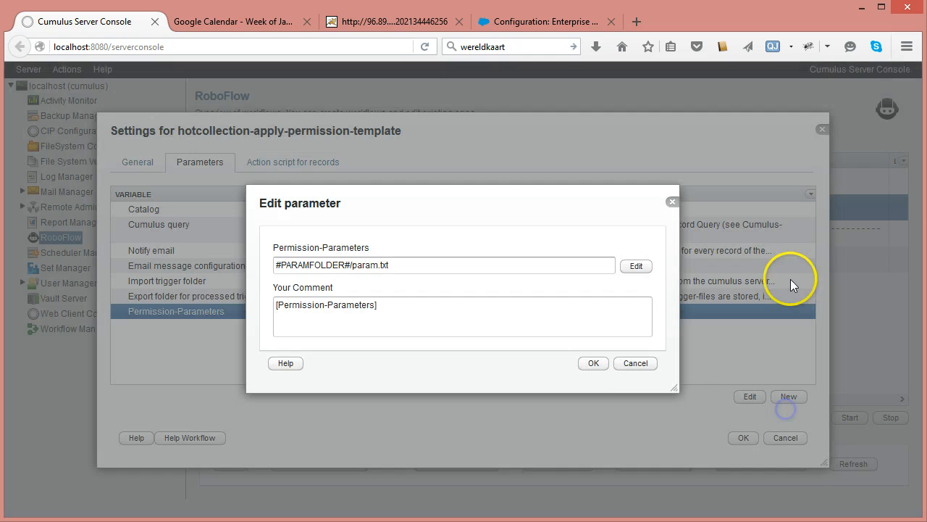
{"action": "left_click", "coordinate": [635, 363]}
{"action": "left_click", "coordinate": [326, 161]}
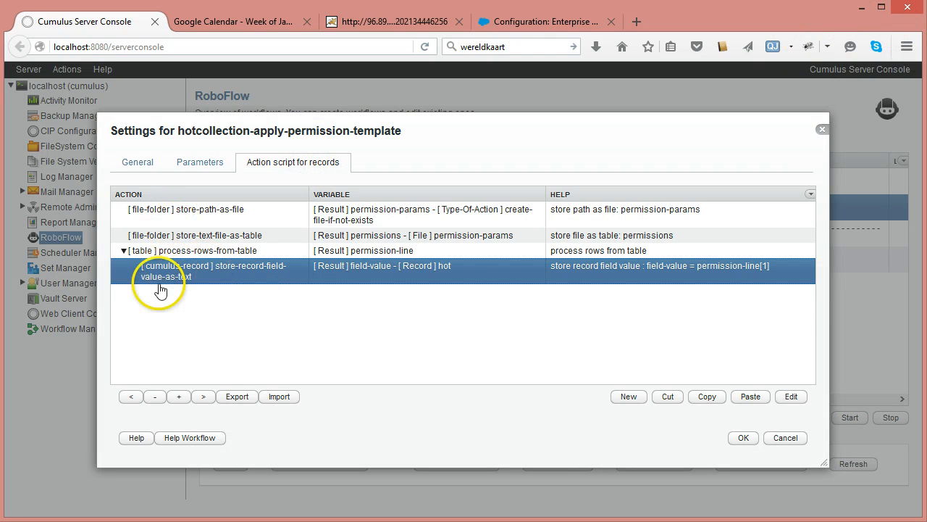
- Add a new conditional test-text action below the store-record-field-value-as-text action
{"action": "left_click", "coordinate": [633, 400]}
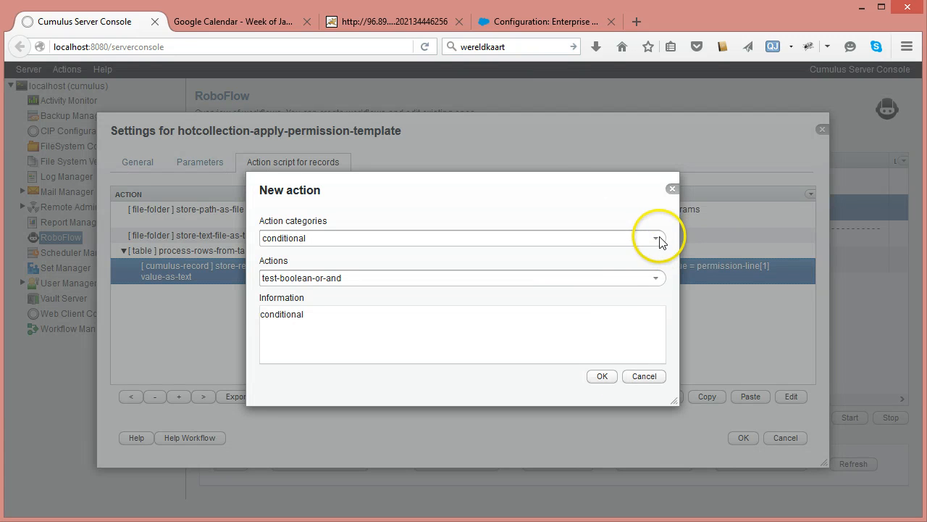
{"action": "left_click", "coordinate": [657, 237]}
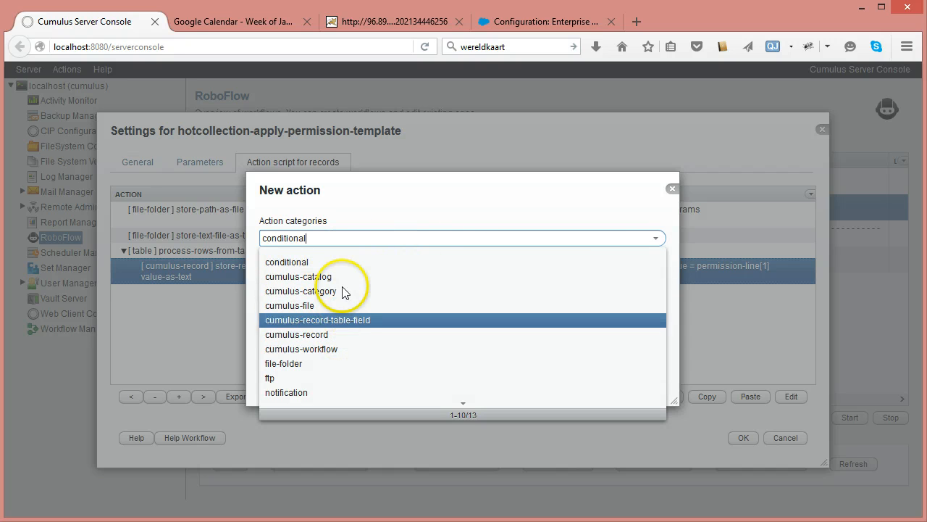
{"action": "left_click", "coordinate": [338, 261]}
{"action": "left_click", "coordinate": [656, 278]}
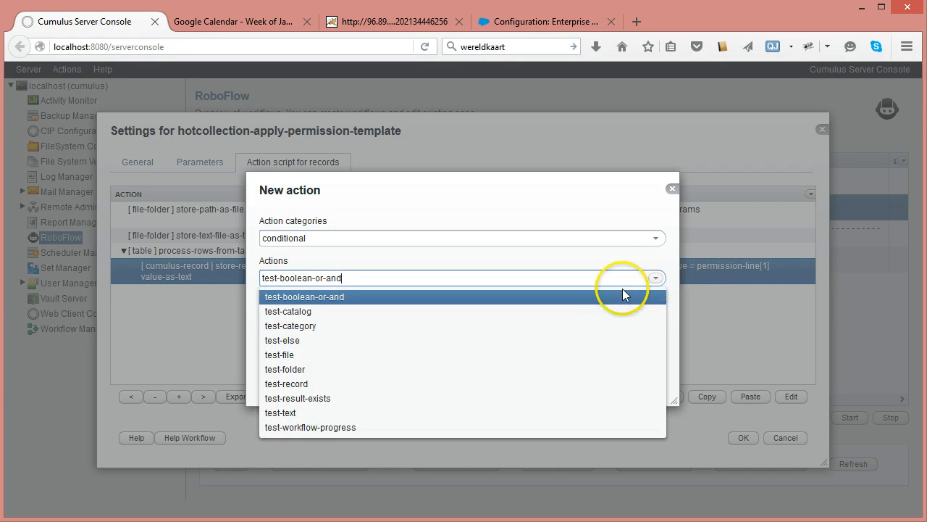
{"action": "left_click", "coordinate": [302, 412]}
{"action": "left_click", "coordinate": [604, 377]}
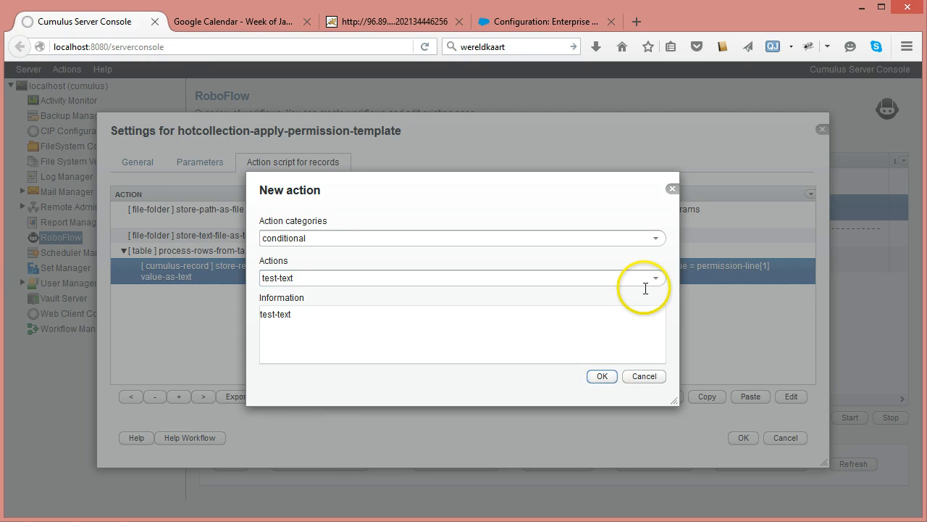
- Set the test-text's Variable of text to process to field-value and its Text-To-Test-With to permission-line[2]
{"action": "left_click", "coordinate": [640, 203]}
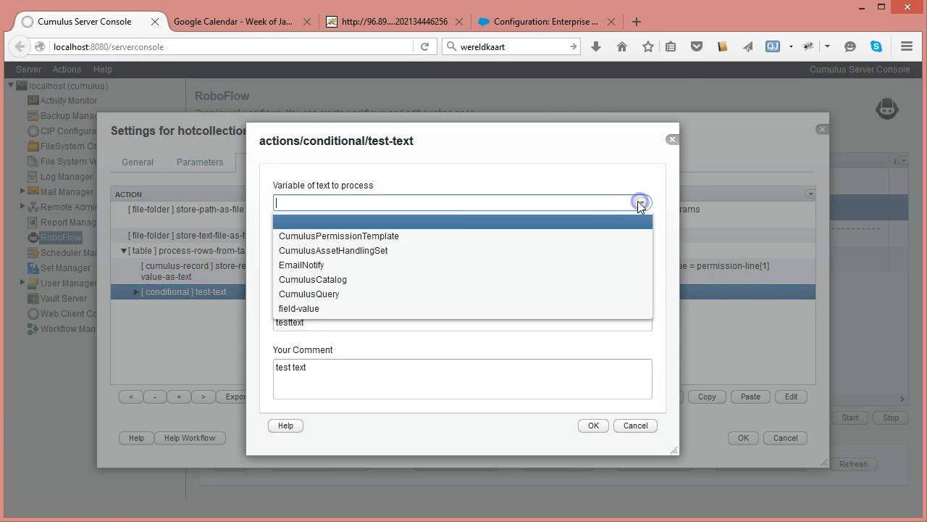
{"action": "left_click", "coordinate": [279, 307]}
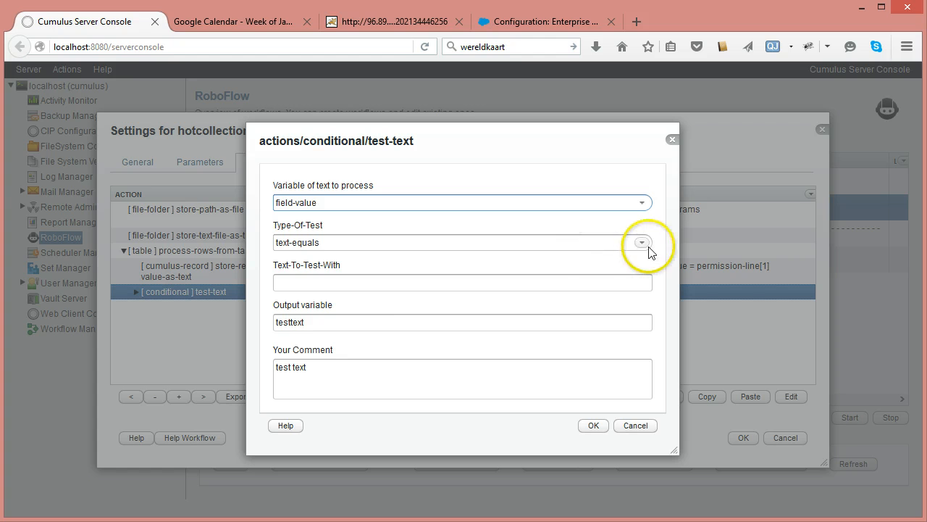
{"action": "left_click", "coordinate": [407, 282]}
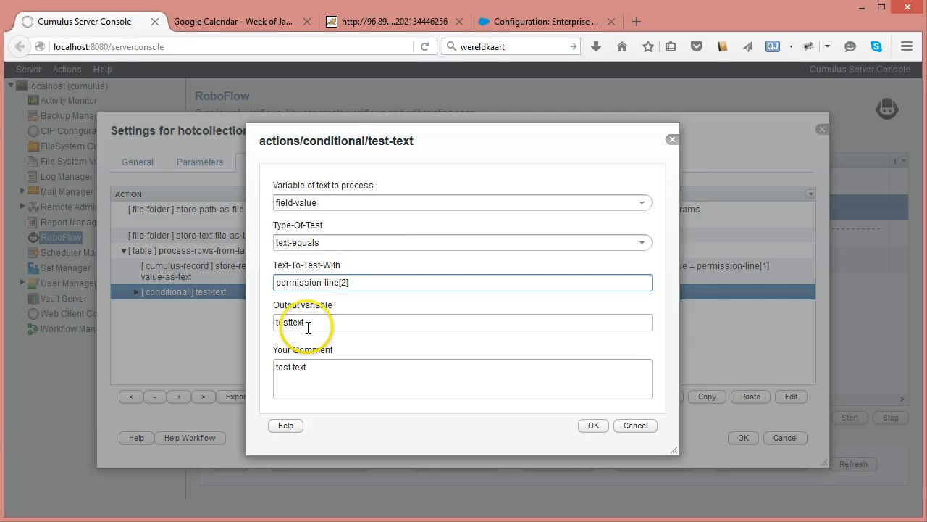
- Rename the output variable to test-if-field-value-equals-table-field-value
{"action": "left_click_drag", "start_coordinate": [317, 322], "coordinate": [213, 315]}
{"action": "type", "text": "test-"}
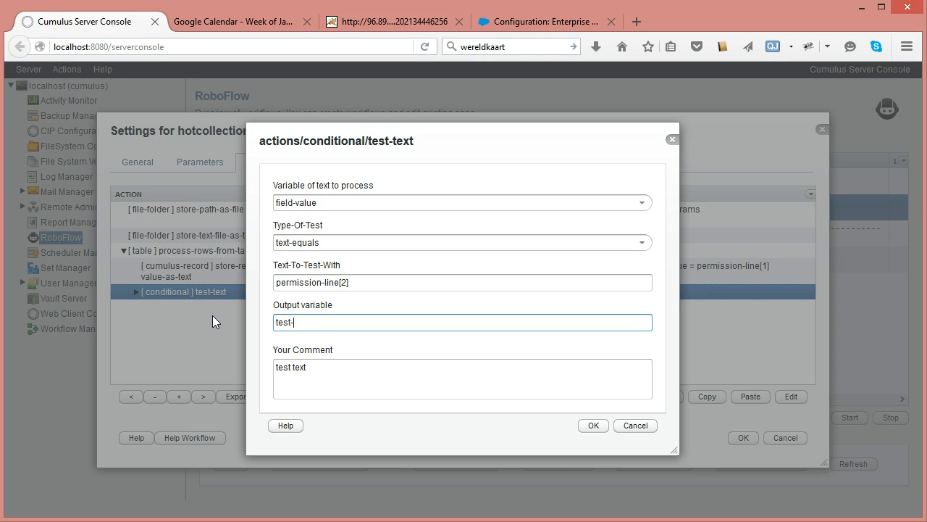
{"action": "type", "text": "if-field-value-eque"}
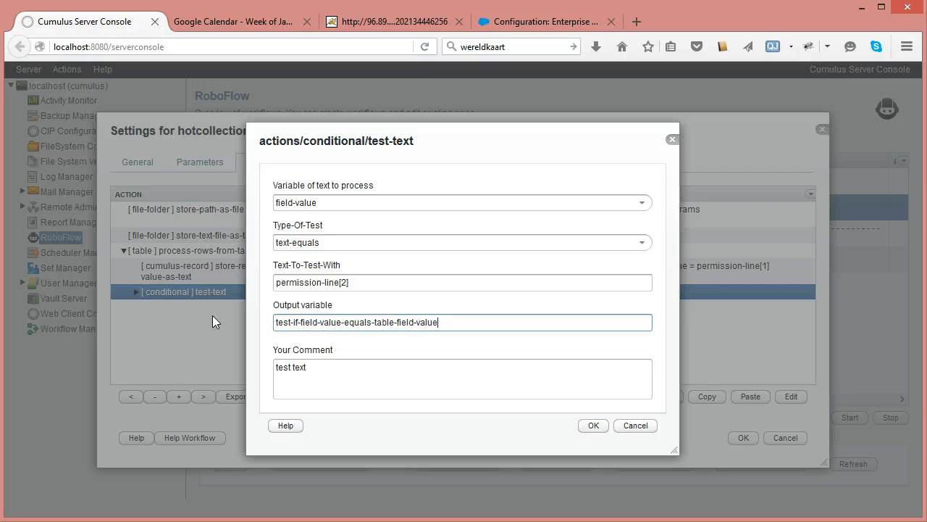
- Copy the output variable name into the comment and confirm the test-text action
{"action": "key", "text": "ctrl+a"}
{"action": "key", "text": "ctrl+c"}
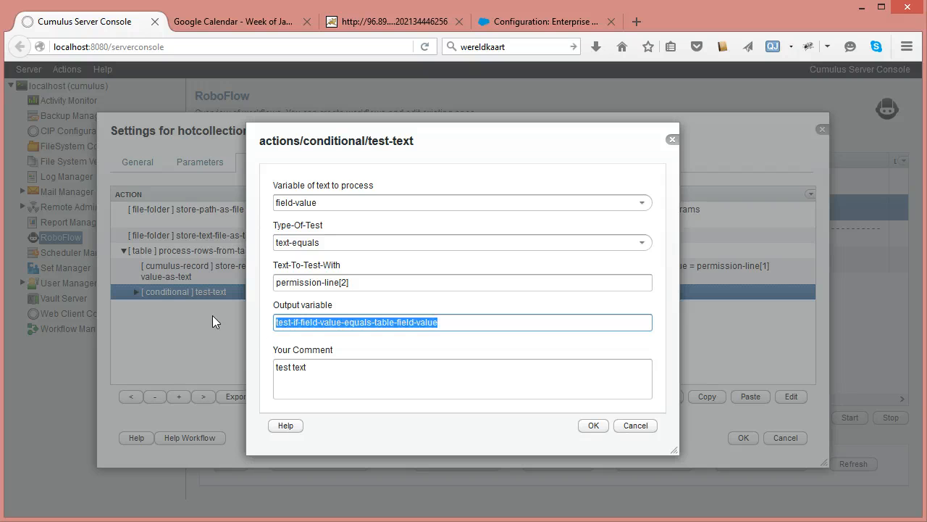
{"action": "left_click", "coordinate": [293, 368]}
{"action": "key", "text": "ctrl+a"}
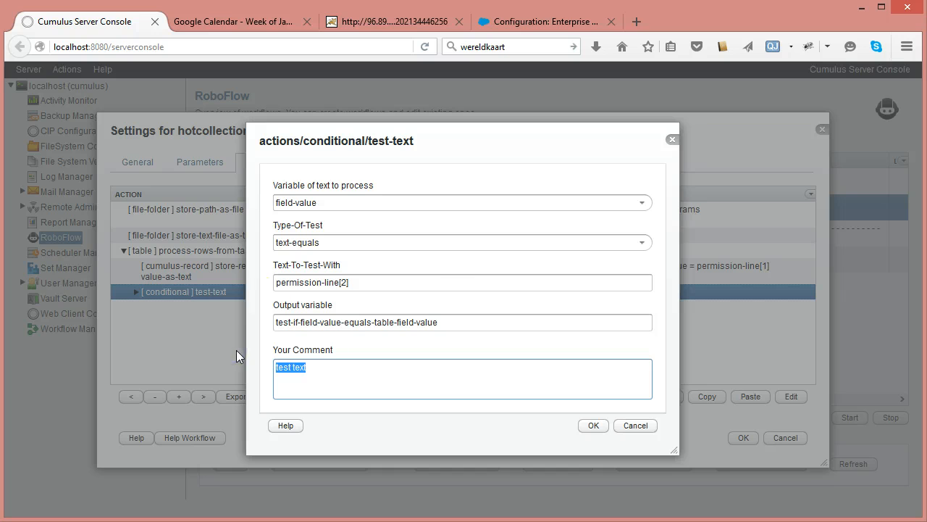
{"action": "key", "text": "ctrl+v"}
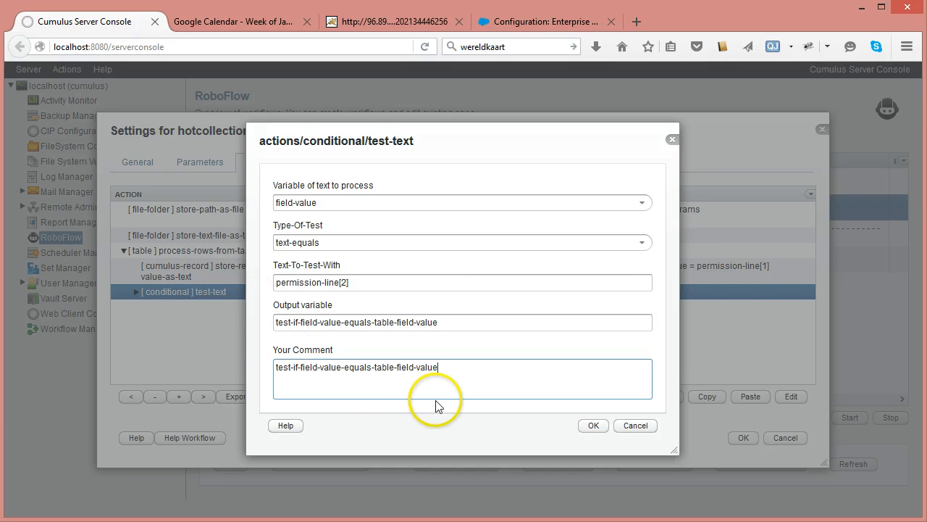
{"action": "left_click", "coordinate": [588, 427]}
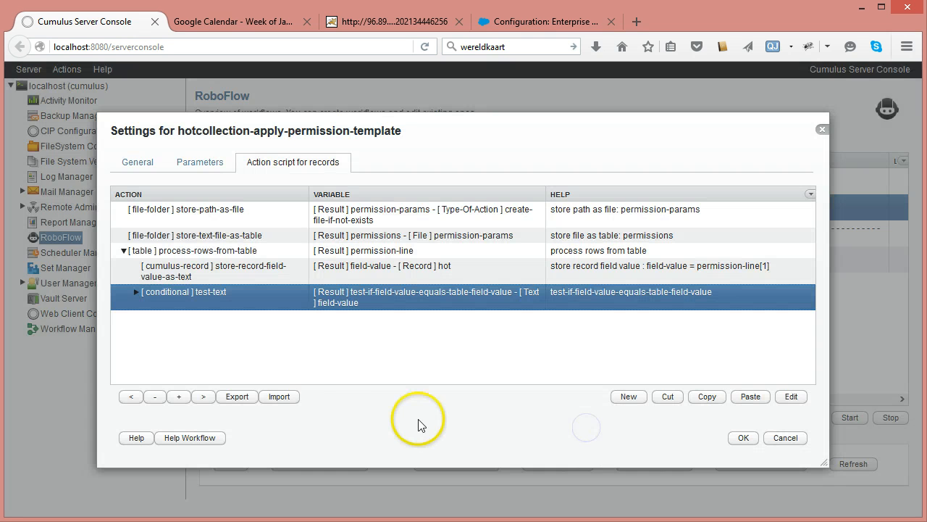
- Expand the test-text action and add a cumulus-record apply-permission-template action inside it
{"action": "left_click", "coordinate": [136, 293]}
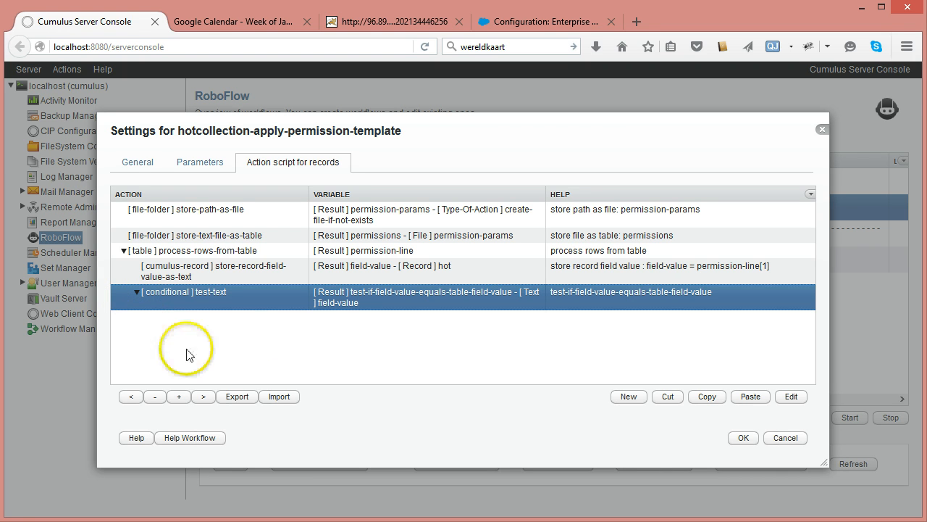
{"action": "left_click", "coordinate": [628, 396]}
{"action": "left_click", "coordinate": [656, 239]}
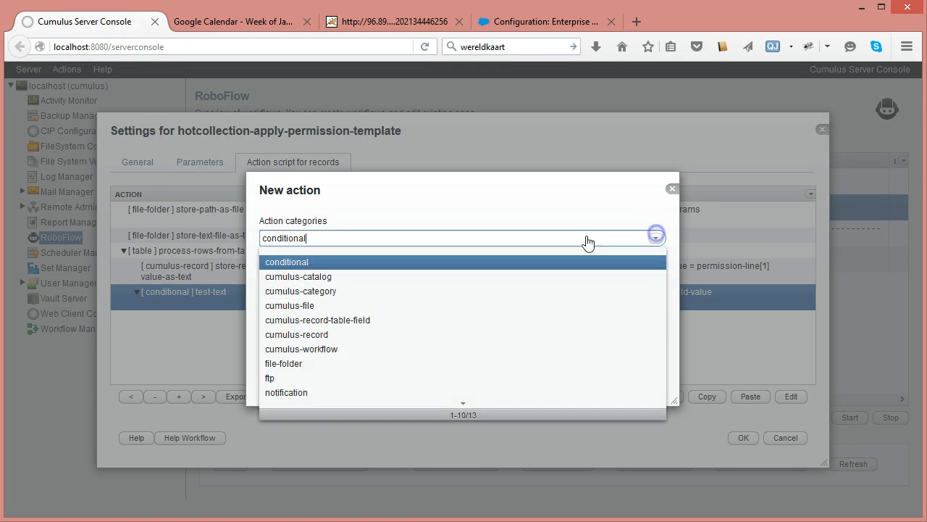
{"action": "left_click", "coordinate": [312, 334]}
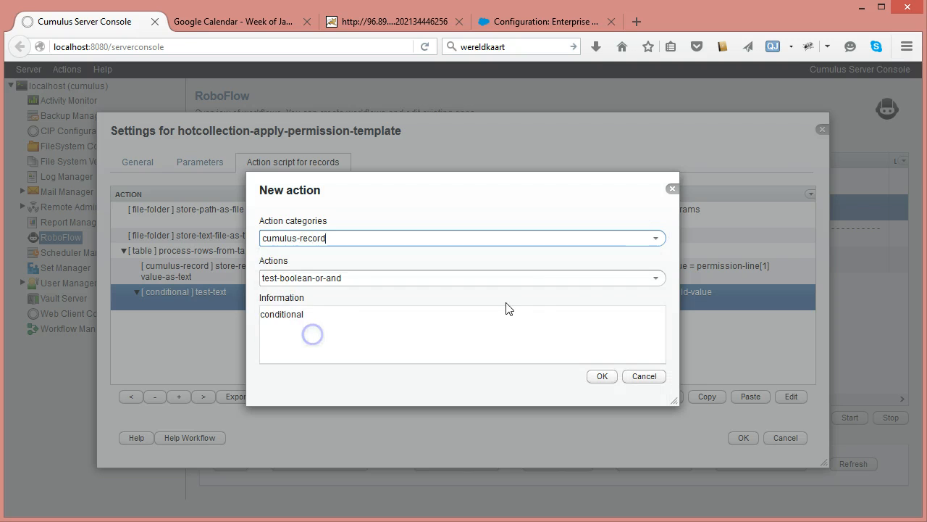
{"action": "left_click", "coordinate": [656, 278]}
{"action": "left_click", "coordinate": [283, 304]}
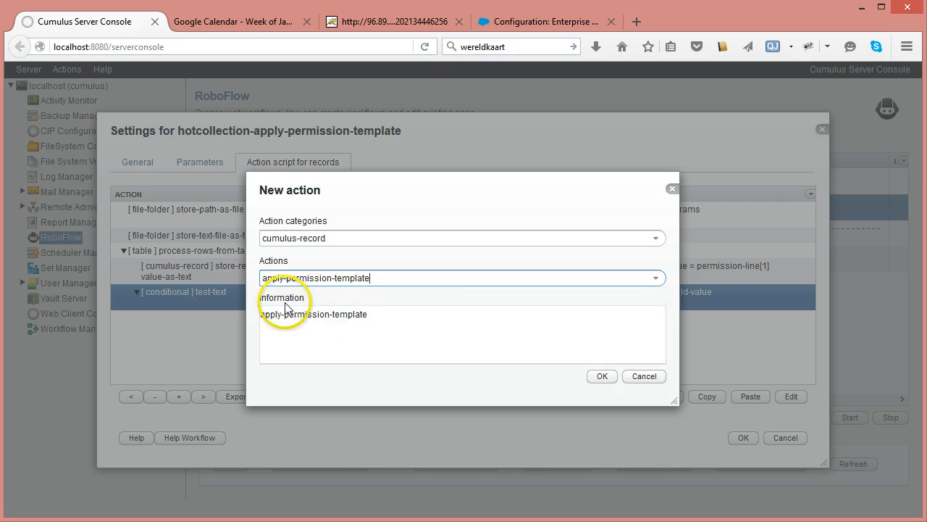
{"action": "left_click", "coordinate": [595, 376]}
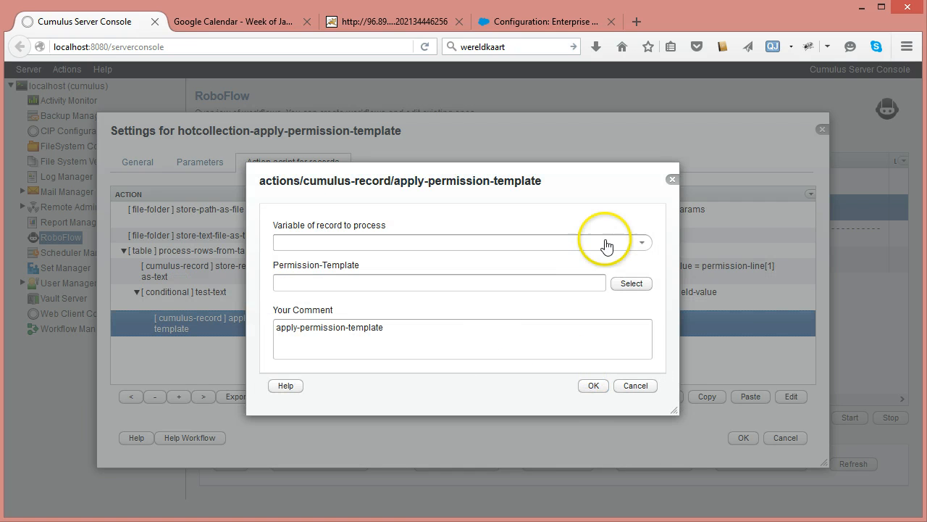
- Set the apply-permission-template's record variable to hot and its Permission-Template to permission-line[3], then confirm
{"action": "left_click", "coordinate": [642, 242]}
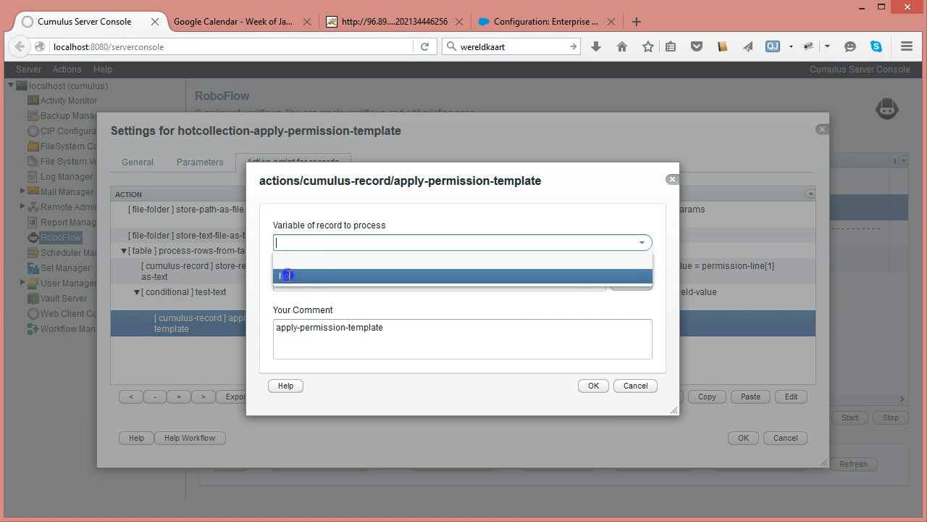
{"action": "left_click", "coordinate": [289, 275]}
{"action": "left_click", "coordinate": [311, 282]}
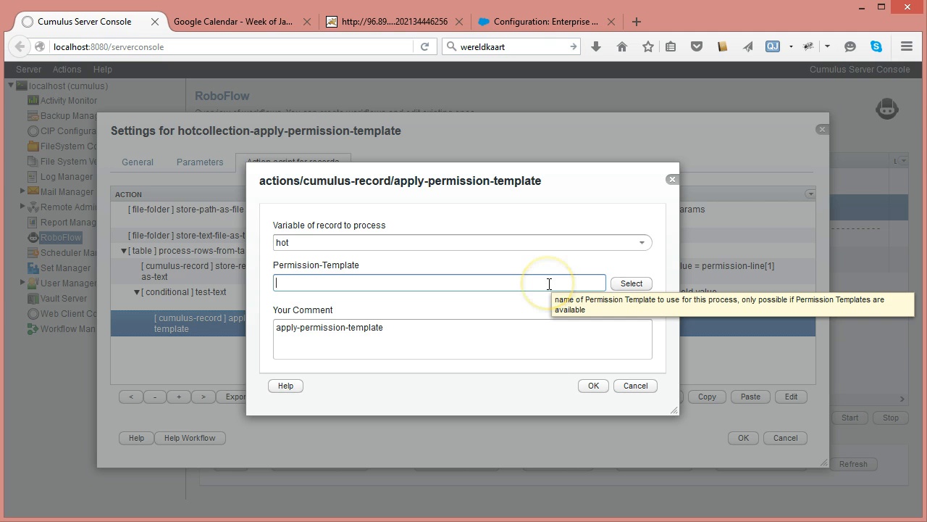
{"action": "key", "text": "ctrl+v"}
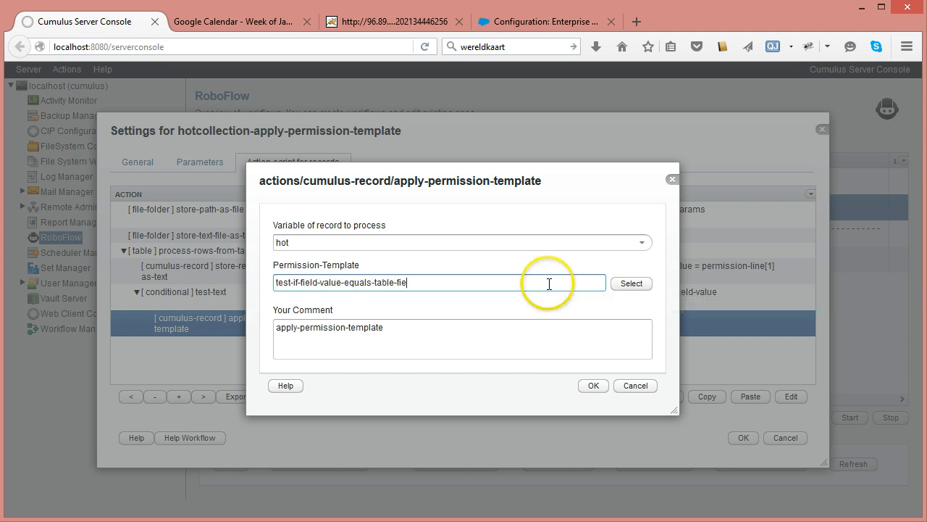
{"action": "key", "text": "BackSpace"}
{"action": "key", "text": "BackSpace"}
{"action": "key", "text": "BackSpace"}
{"action": "key", "text": "BackSpace"}
{"action": "key", "text": "BackSpace"}
{"action": "key", "text": "BackSpace"}
{"action": "key", "text": "BackSpace"}
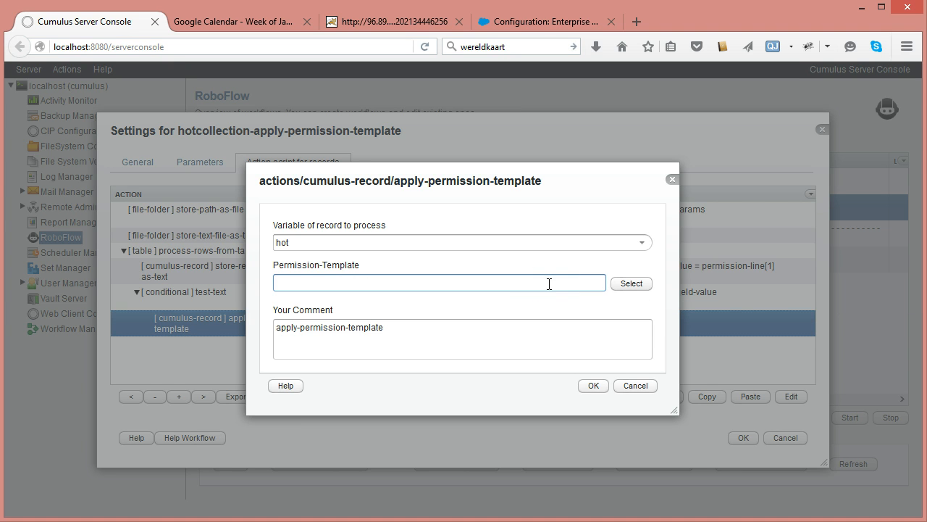
{"action": "left_click_drag", "start_coordinate": [441, 179], "coordinate": [603, 254]}
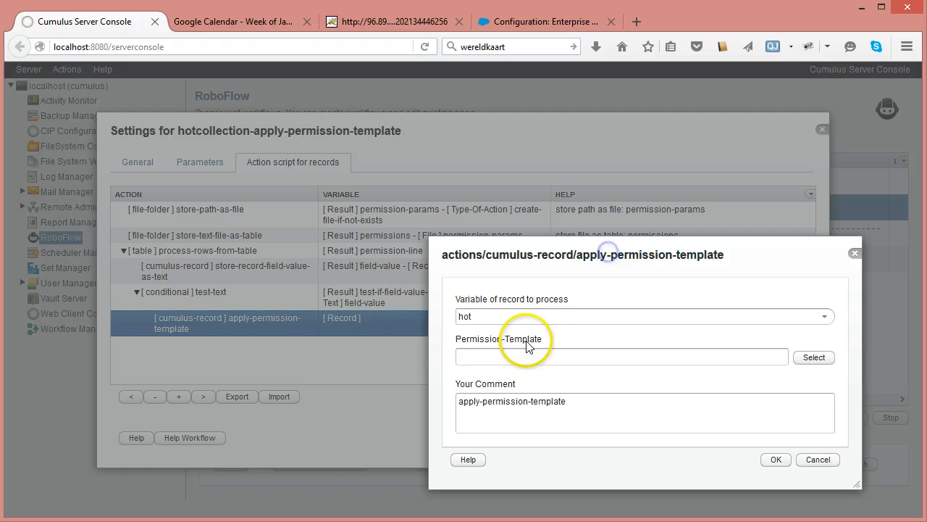
{"action": "left_click", "coordinate": [487, 352]}
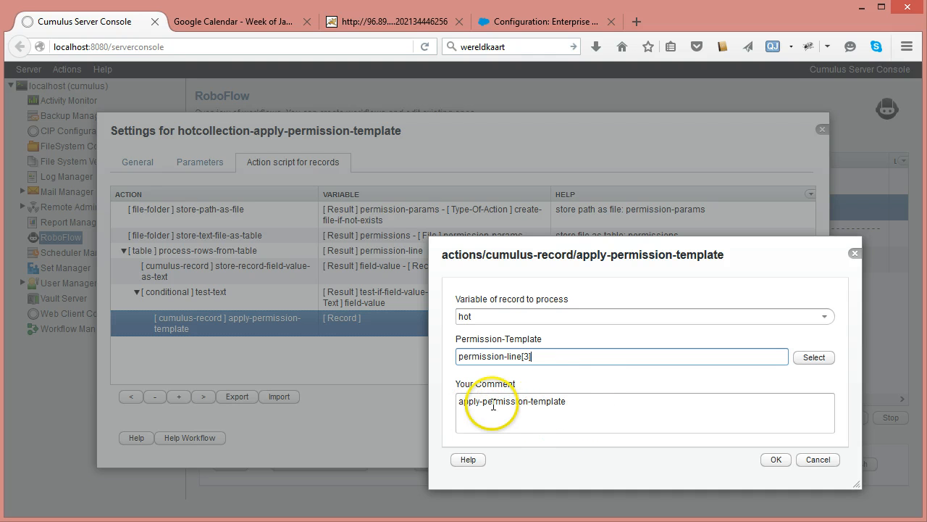
{"action": "left_click", "coordinate": [772, 461]}
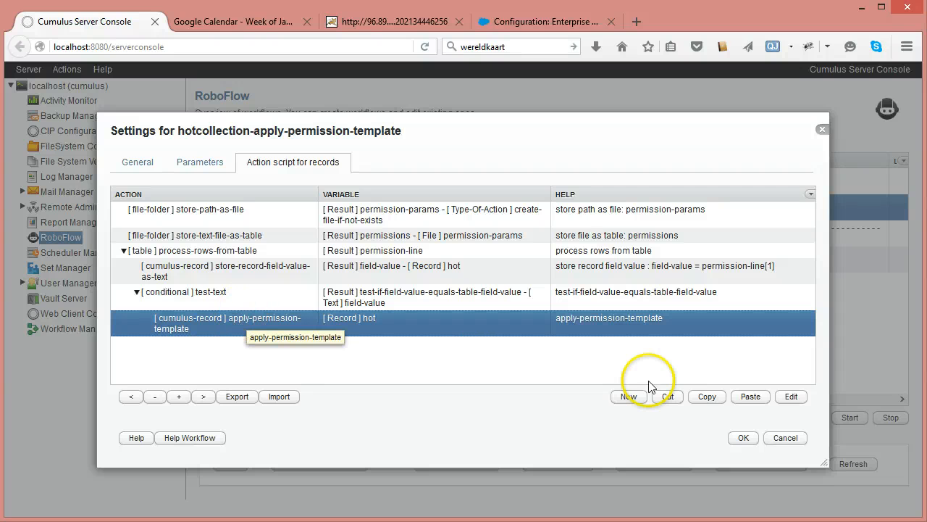
{"action": "left_click", "coordinate": [628, 397]}
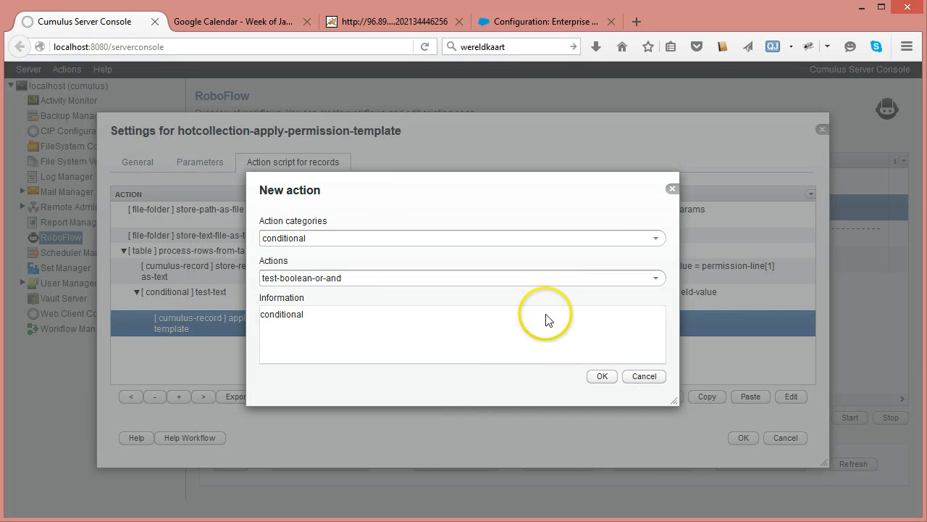
{"action": "left_click", "coordinate": [654, 239]}
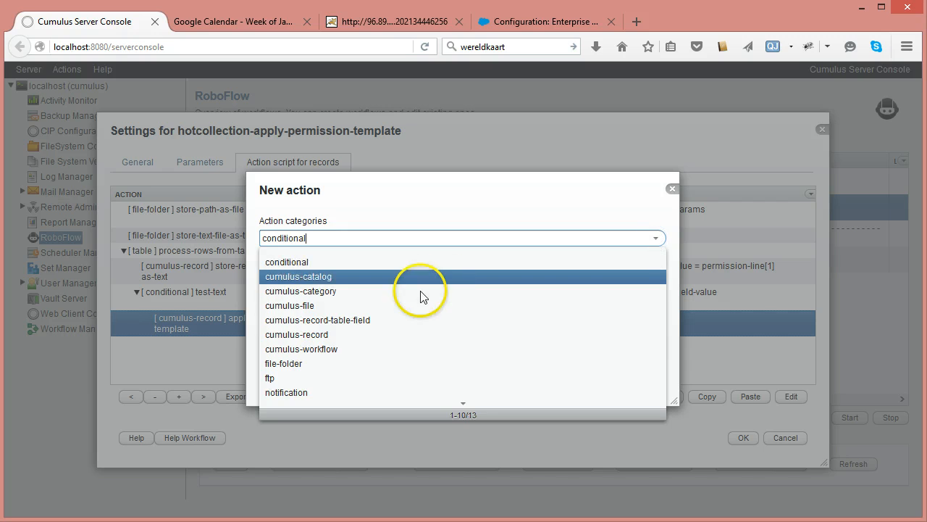
{"action": "left_click", "coordinate": [347, 337]}
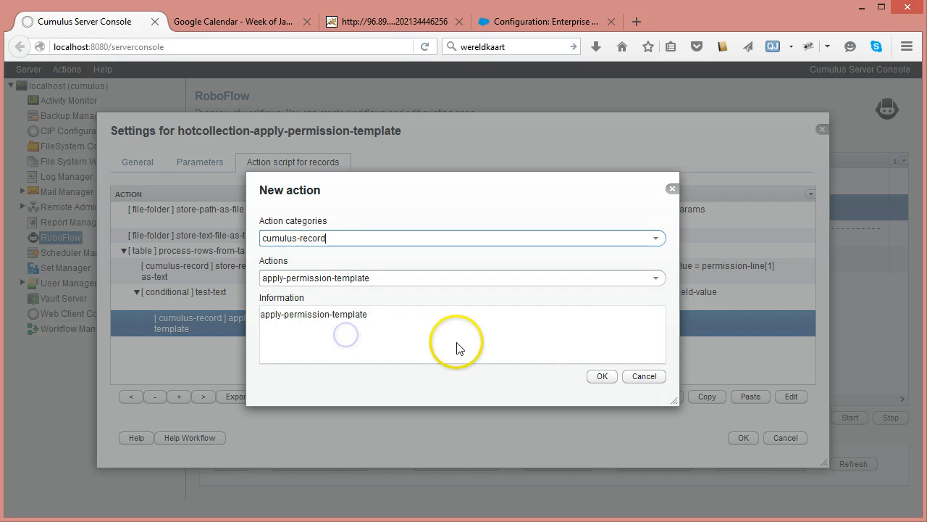
{"action": "left_click", "coordinate": [597, 377]}
{"action": "left_click", "coordinate": [642, 242]}
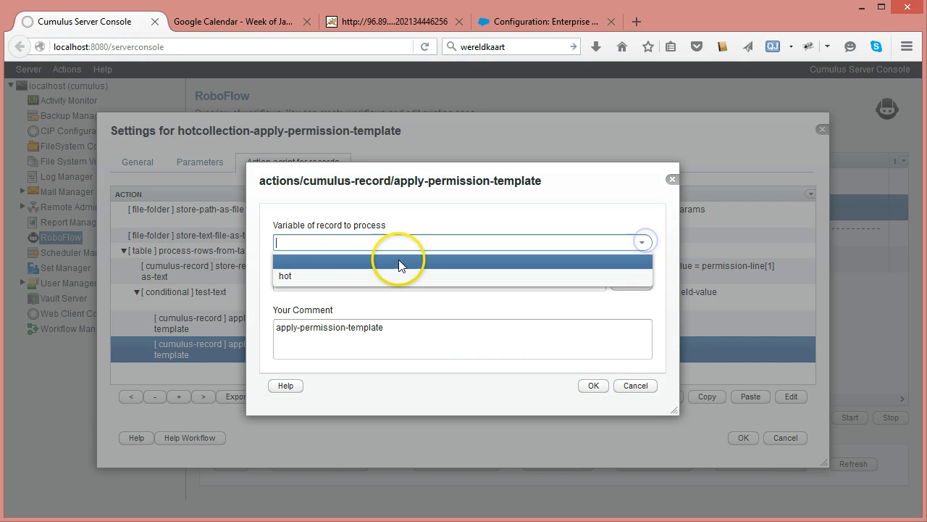
{"action": "left_click", "coordinate": [335, 273]}
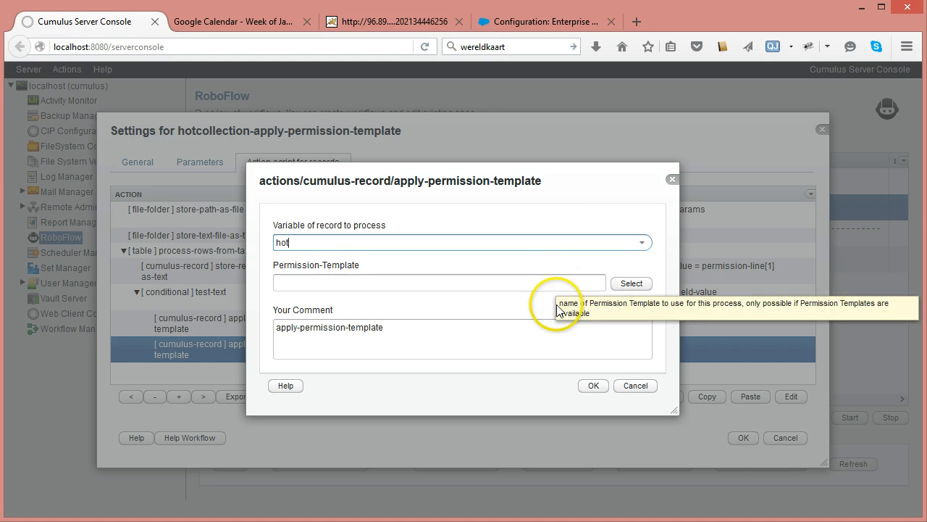
{"action": "left_click", "coordinate": [636, 395]}
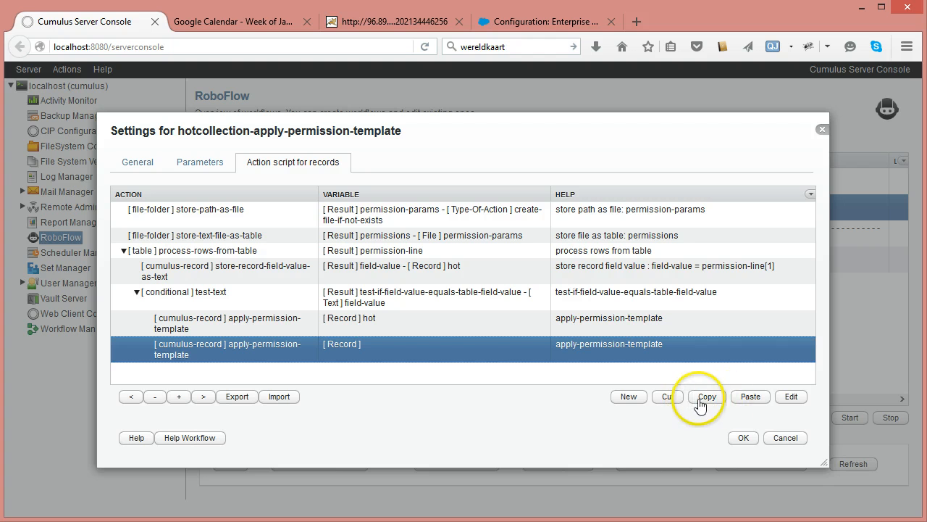
{"action": "left_click", "coordinate": [667, 396]}
- Add a cumulus-record set-record-field-text-value action below the apply-permission-template action inside the test-text condition
{"action": "left_click", "coordinate": [274, 327]}
{"action": "left_click", "coordinate": [625, 397]}
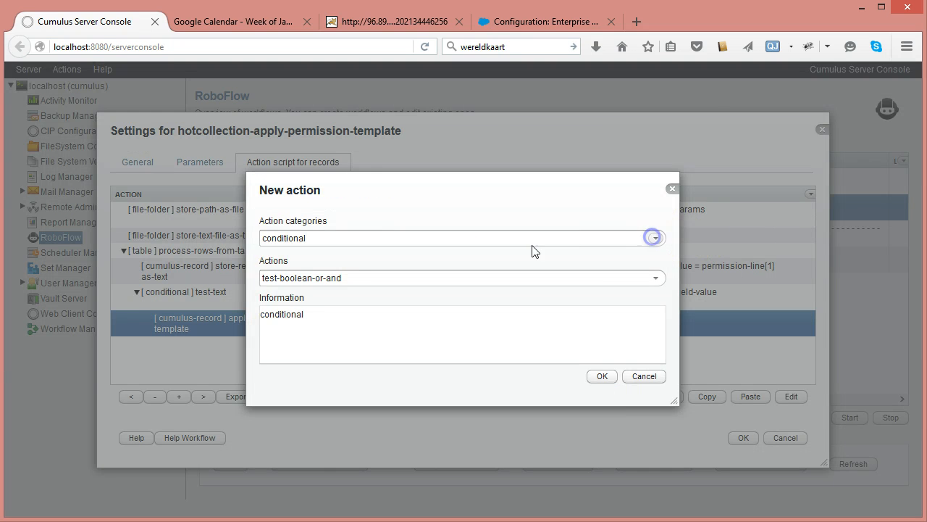
{"action": "left_click", "coordinate": [655, 237]}
{"action": "left_click", "coordinate": [373, 330]}
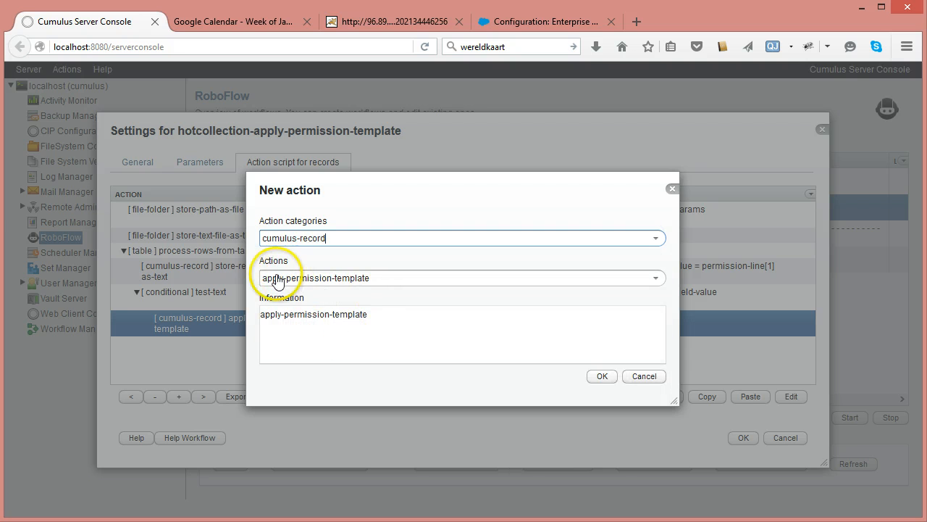
{"action": "left_click", "coordinate": [654, 278]}
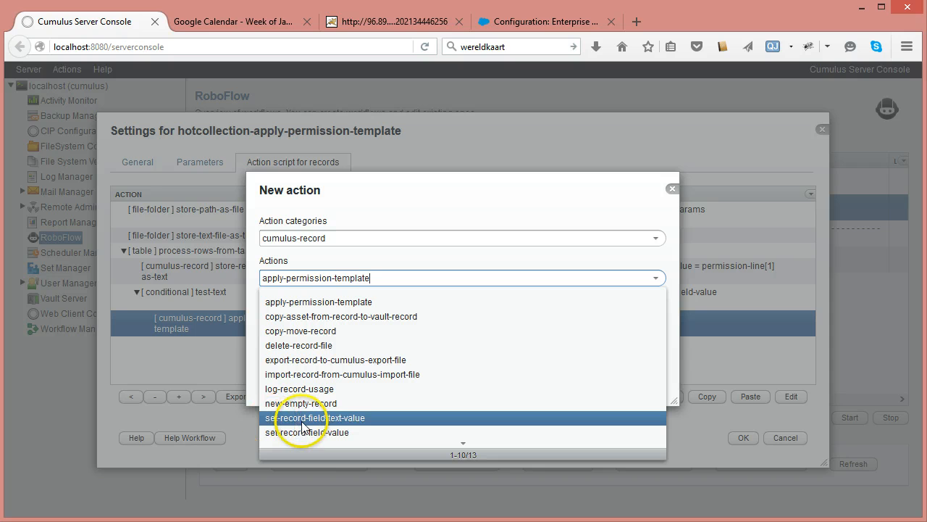
{"action": "left_click", "coordinate": [352, 419]}
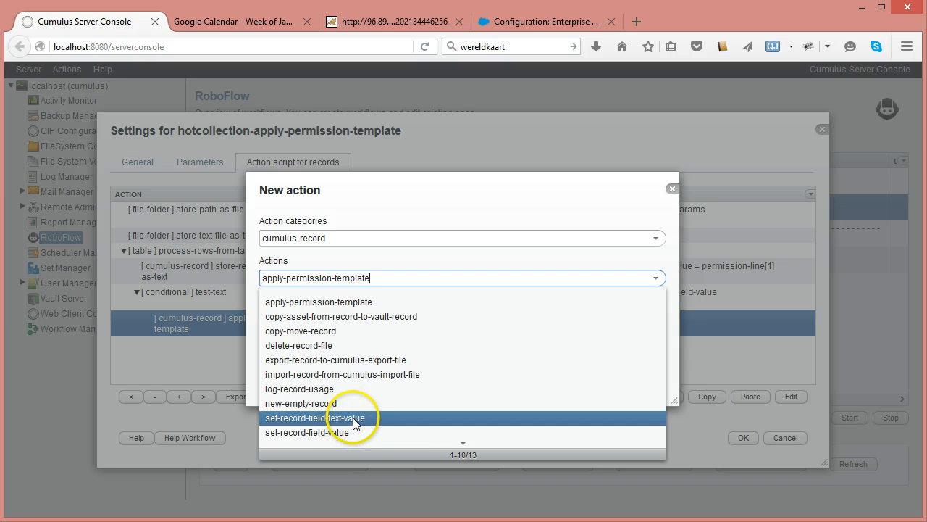
{"action": "left_click", "coordinate": [351, 433]}
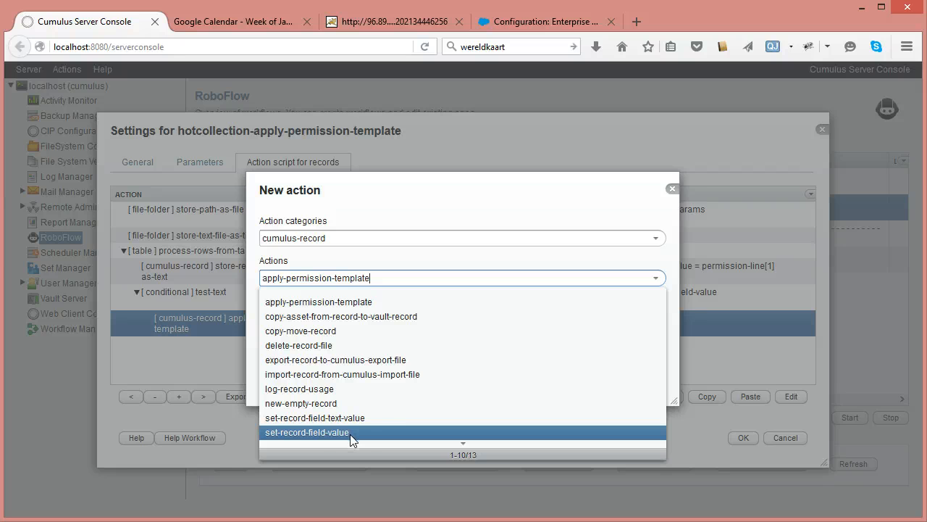
{"action": "left_click", "coordinate": [352, 417]}
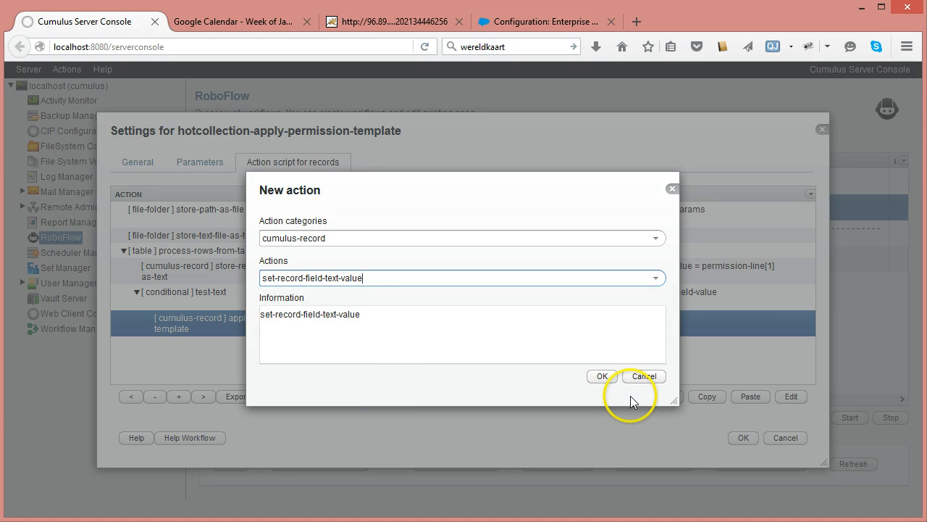
{"action": "left_click", "coordinate": [606, 377]}
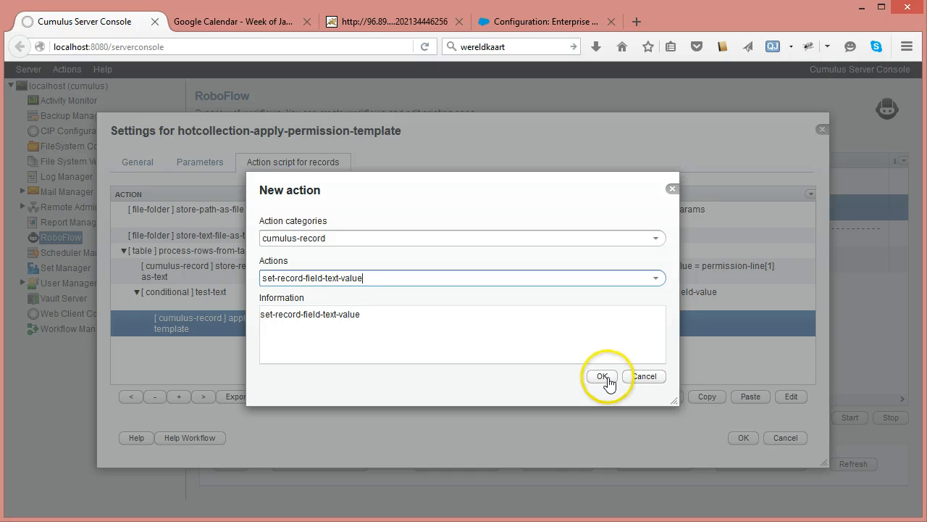
{"action": "left_click", "coordinate": [603, 377]}
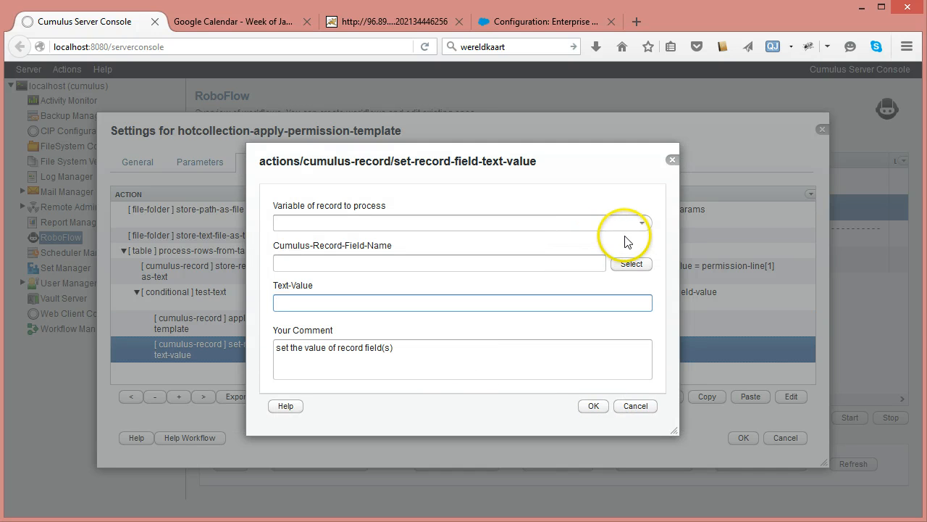
- Set the new action's record variable to hot and its Cumulus-Record-Field-Name to permission-line[4], then copy that name
{"action": "left_click", "coordinate": [641, 224]}
{"action": "left_click", "coordinate": [327, 254]}
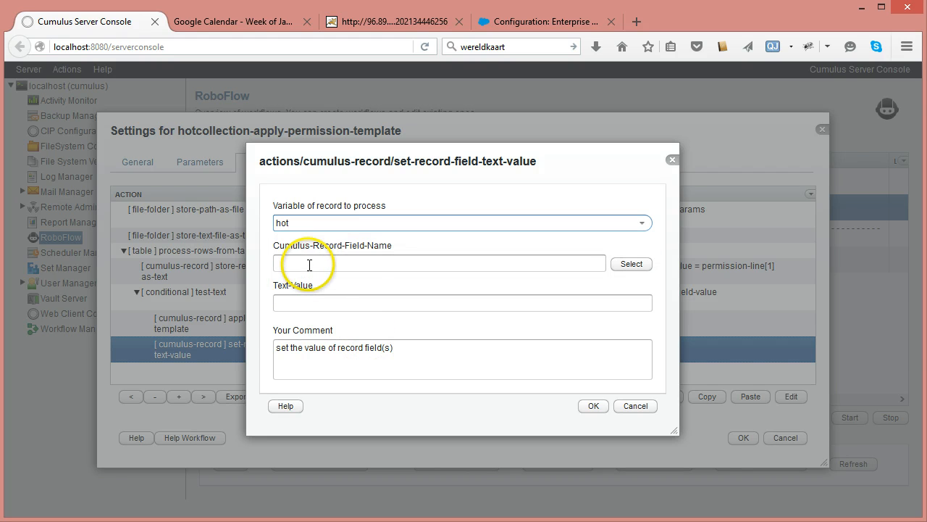
{"action": "left_click", "coordinate": [310, 265]}
{"action": "type", "text": "p"}
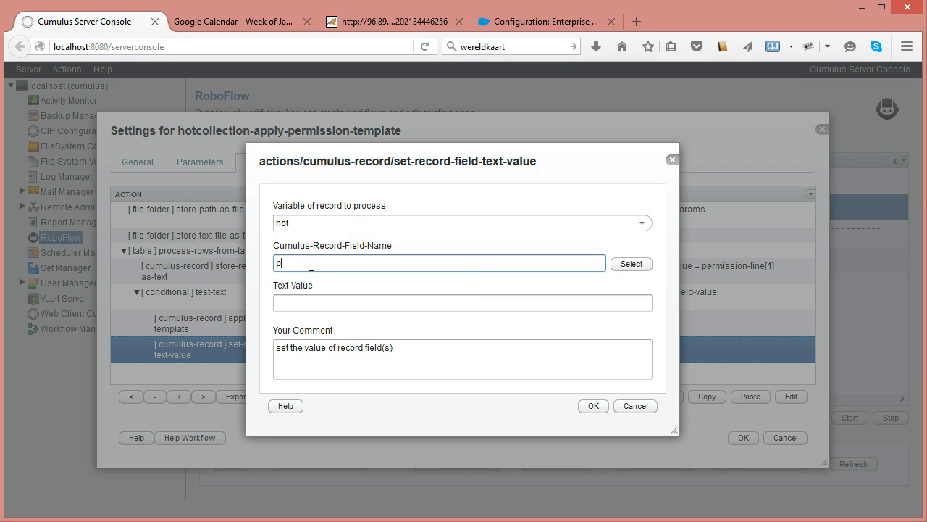
{"action": "type", "text": "ermission-line"}
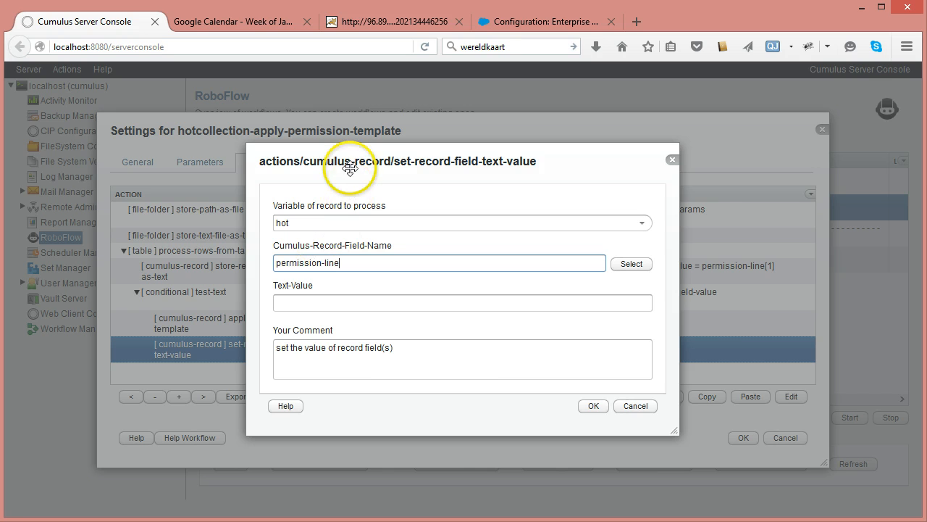
{"action": "left_click_drag", "start_coordinate": [337, 162], "coordinate": [608, 215]}
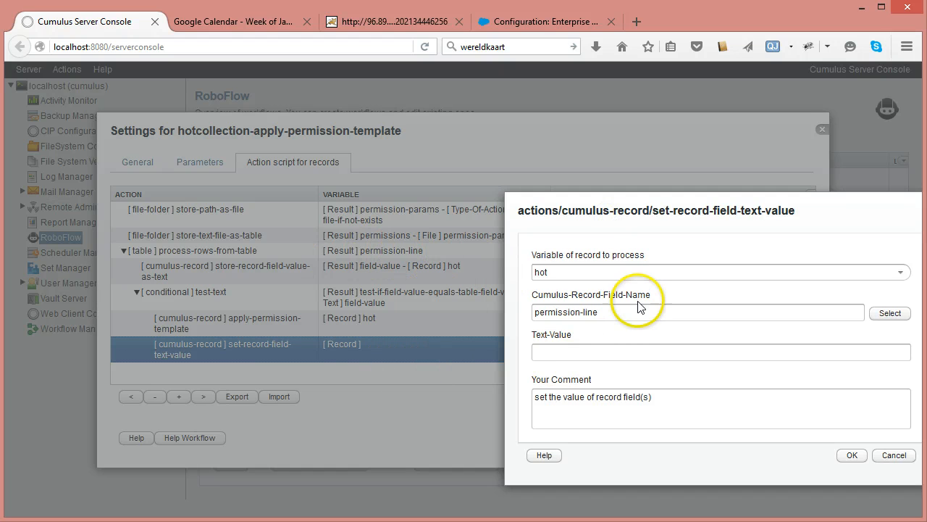
{"action": "left_click", "coordinate": [606, 313]}
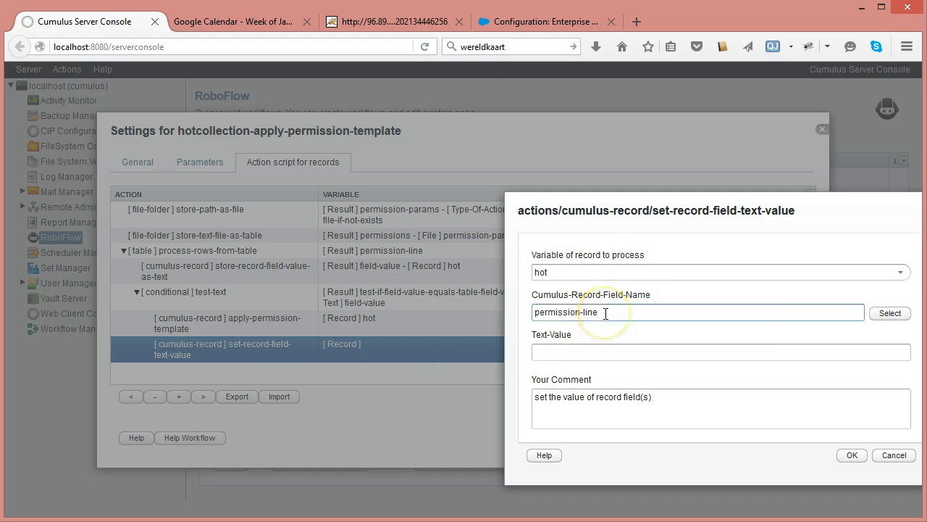
{"action": "type", "text": "]"}
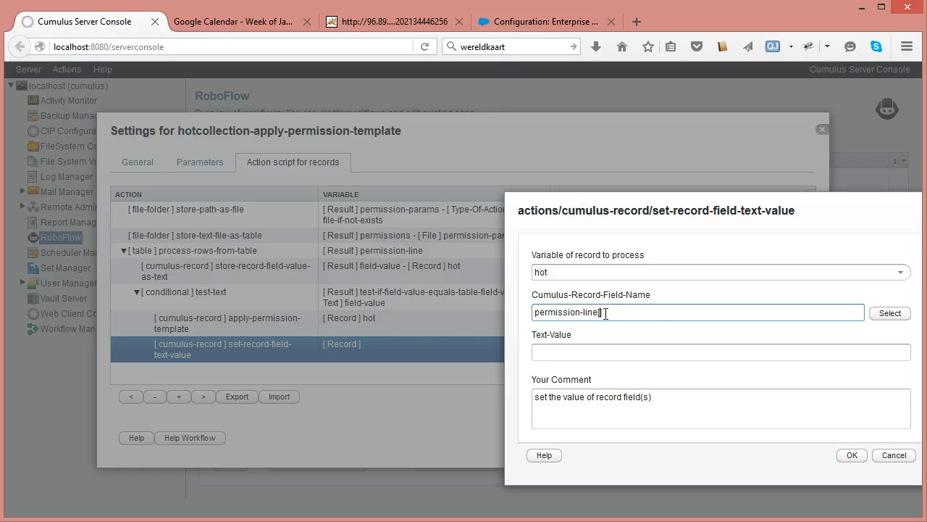
{"action": "type", "text": "4"}
{"action": "left_click_drag", "start_coordinate": [607, 313], "coordinate": [477, 315]}
- Set the Text-Value to #TAG(permission-line[5])TAG# and confirm the set-record-field-text-value action
{"action": "left_click", "coordinate": [540, 353]}
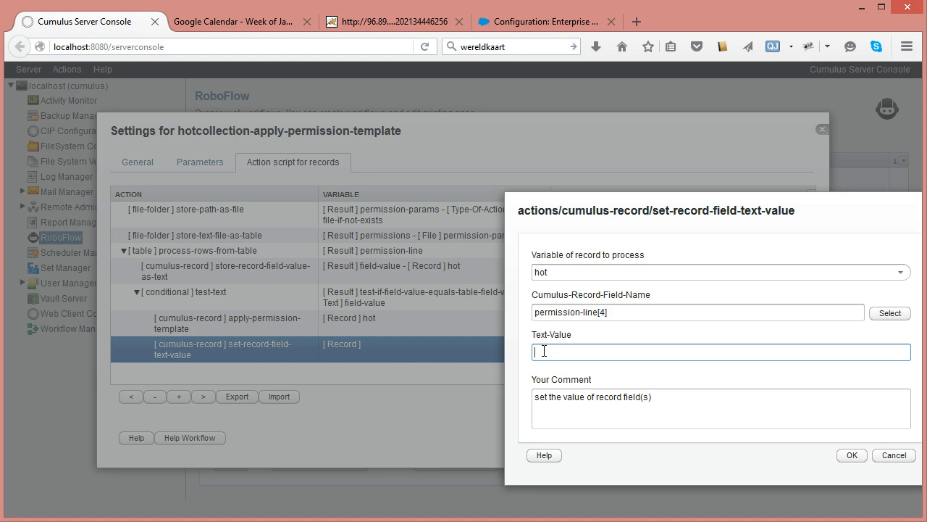
{"action": "type", "text": "#TAG("}
{"action": "key", "text": "ctrl+v"}
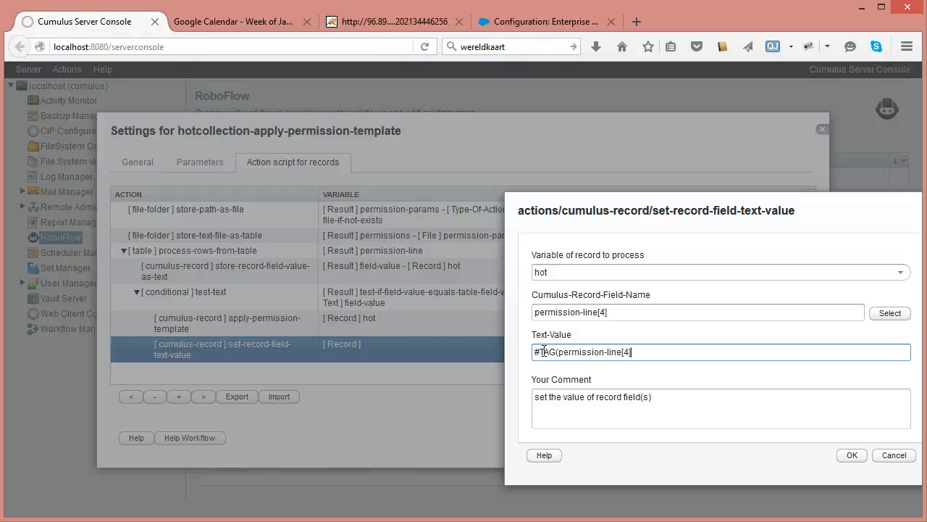
{"action": "key", "text": "shift+Left"}
{"action": "key", "text": "shift+Left"}
{"action": "key", "text": "shift+Left"}
{"action": "type", "text": "[5])TAG#"}
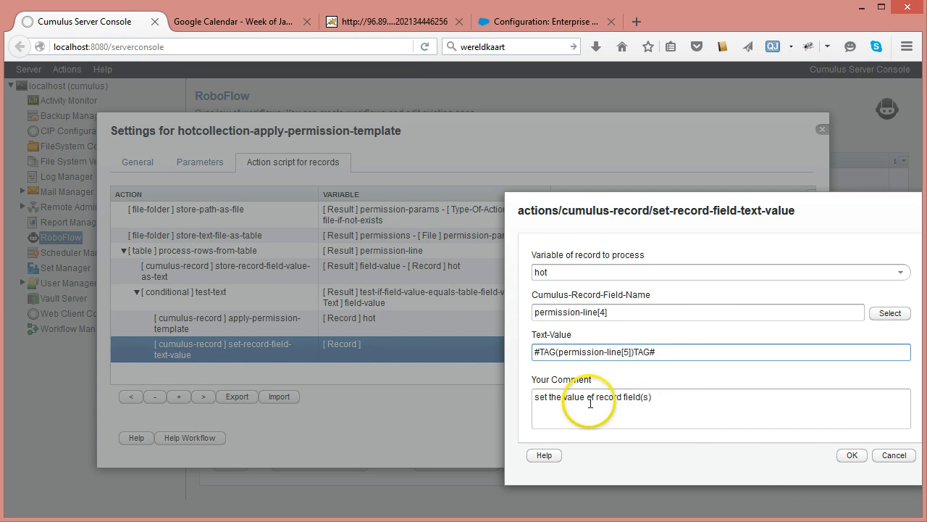
{"action": "left_click", "coordinate": [852, 455]}
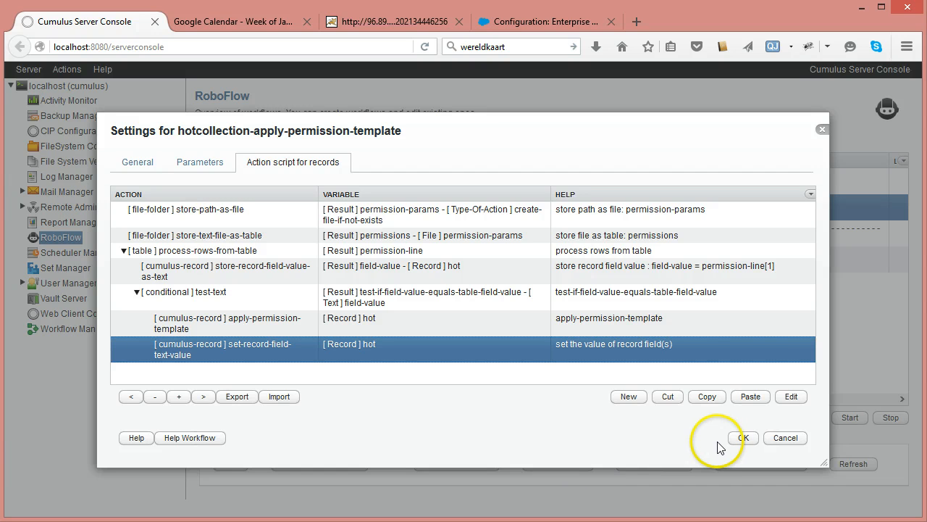
- Review the workflow's parameters, including the Cumulus query and trigger folder entries
{"action": "left_click", "coordinate": [210, 161]}
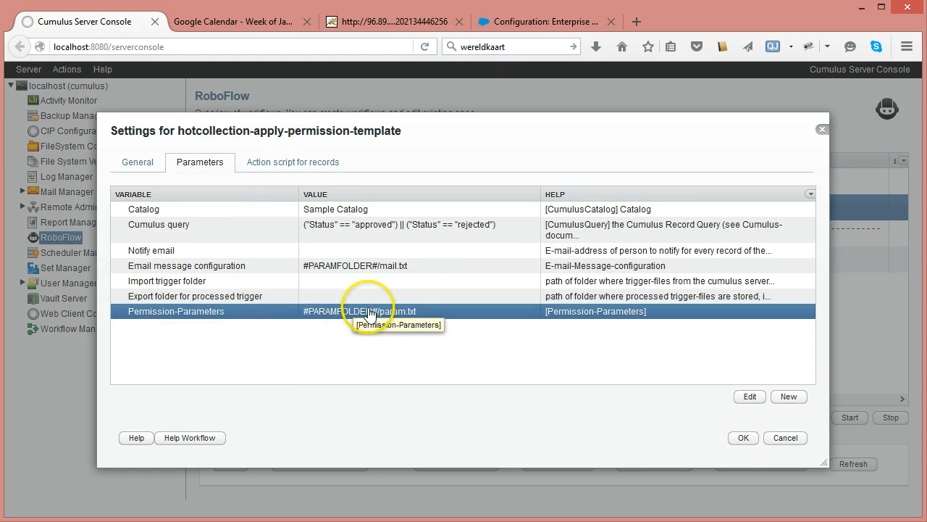
{"action": "left_click", "coordinate": [331, 224]}
{"action": "left_click", "coordinate": [329, 212]}
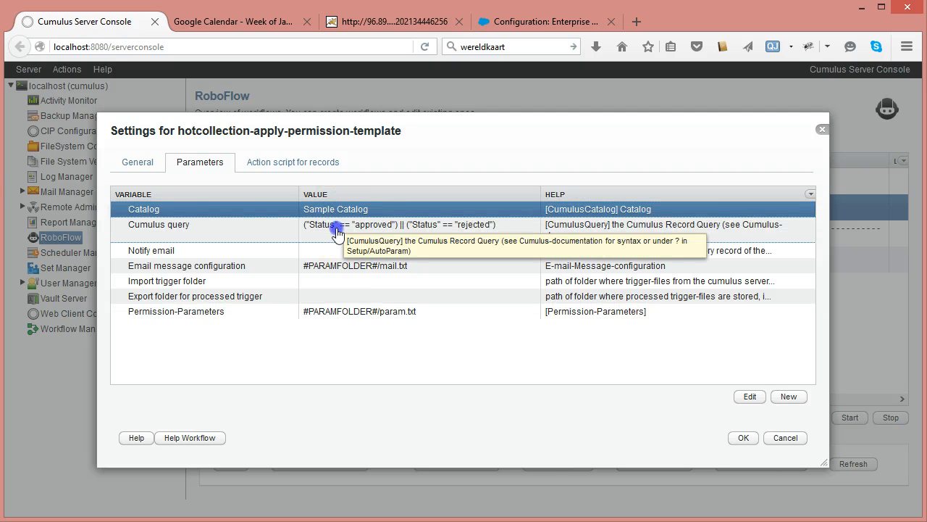
{"action": "left_click", "coordinate": [336, 226]}
{"action": "left_click", "coordinate": [352, 212]}
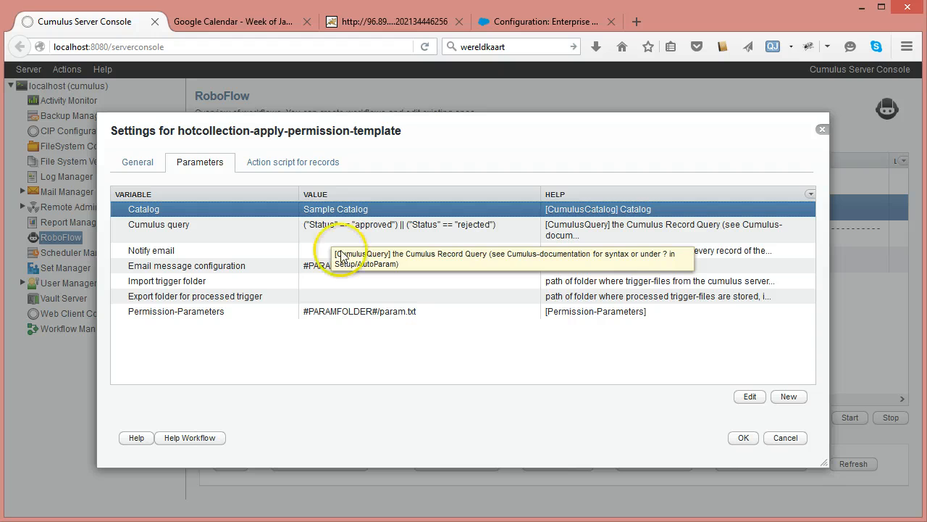
{"action": "left_click", "coordinate": [334, 226]}
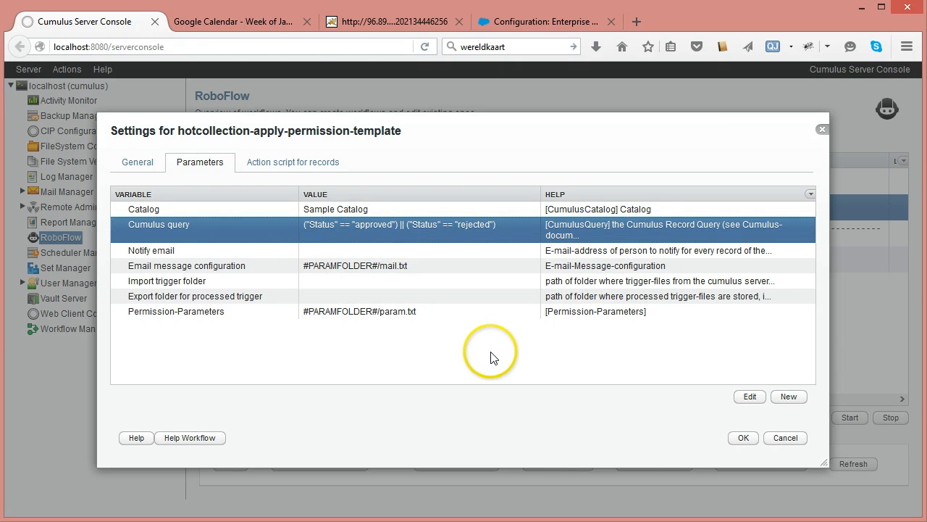
{"action": "left_click", "coordinate": [158, 280]}
{"action": "left_click", "coordinate": [158, 295]}
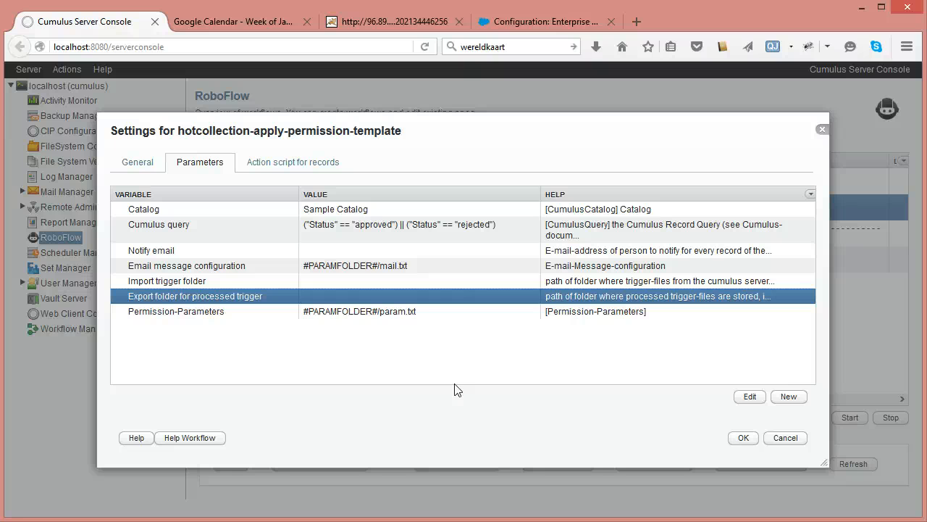
{"action": "left_click", "coordinate": [277, 229]}
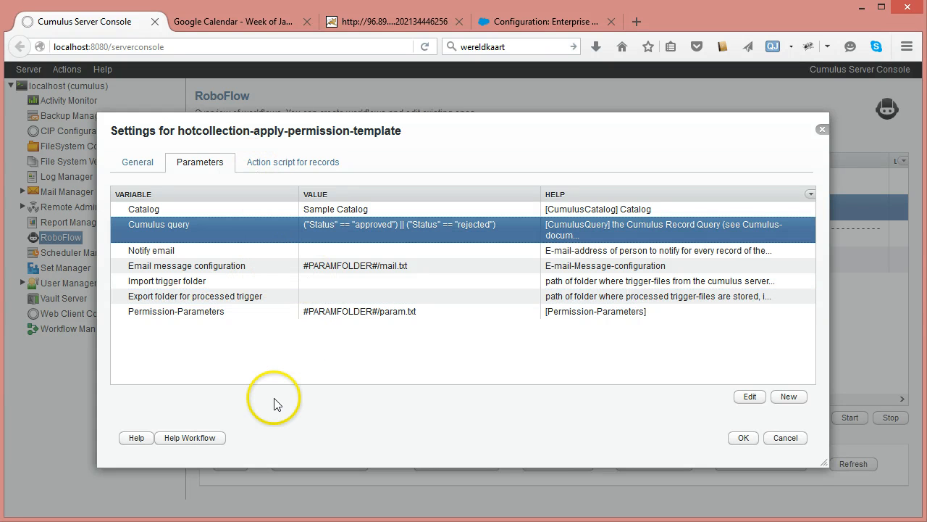
- Save the workflow settings and select the hotcollection-apply-permission-template workflow in the list
{"action": "left_click", "coordinate": [738, 438]}
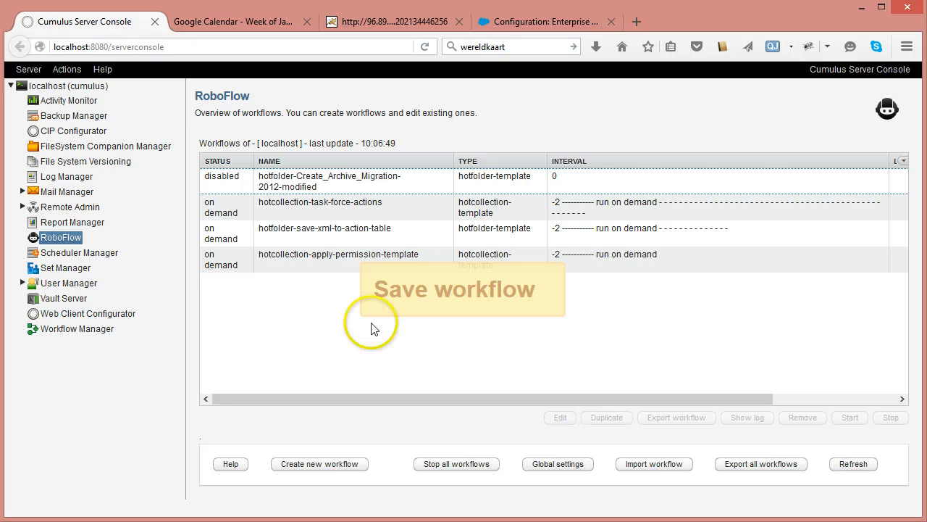
{"action": "left_click", "coordinate": [330, 261]}
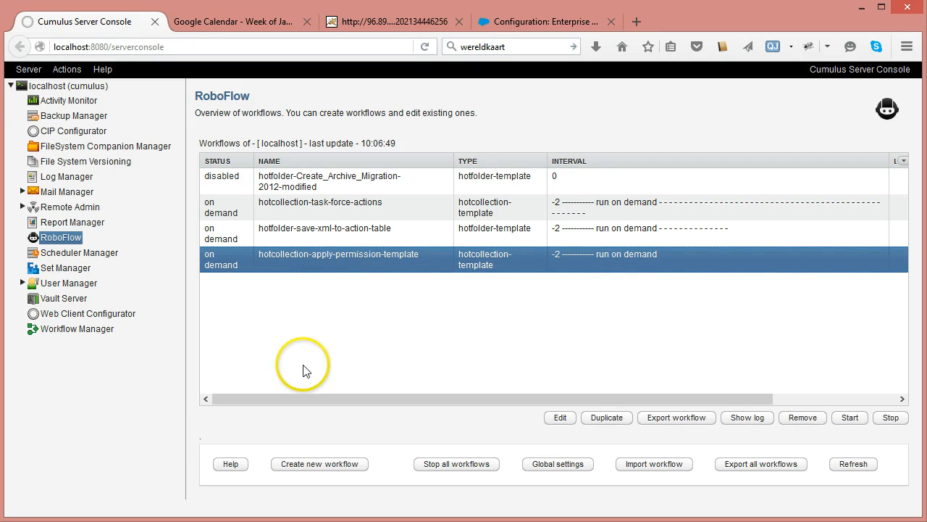